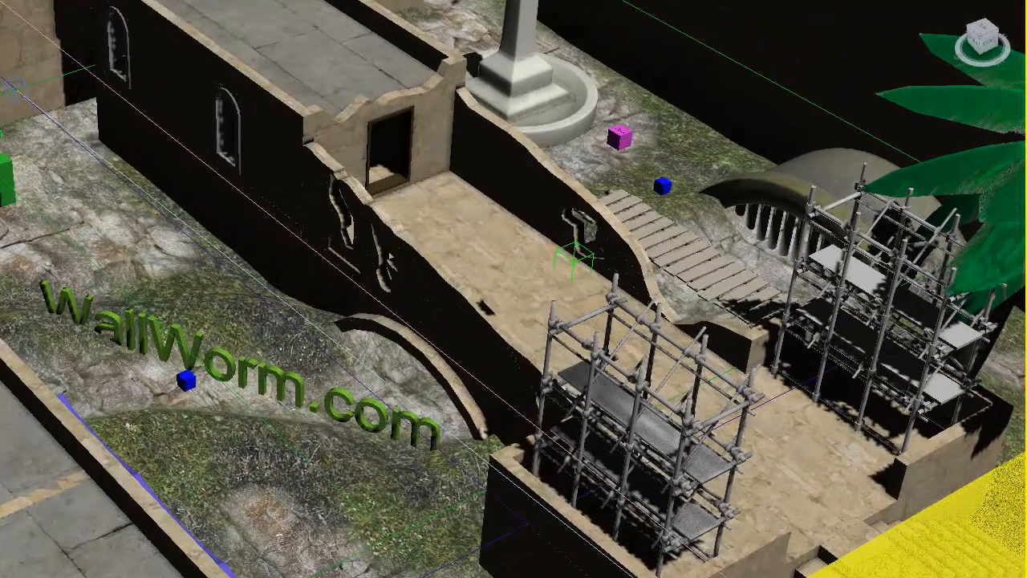
Step: Hide the Wall Outer West, South, East and North objects of the Layout layer
{"action": "left_click_drag", "start_coordinate": [1026, 138], "coordinate": [688, 96]}
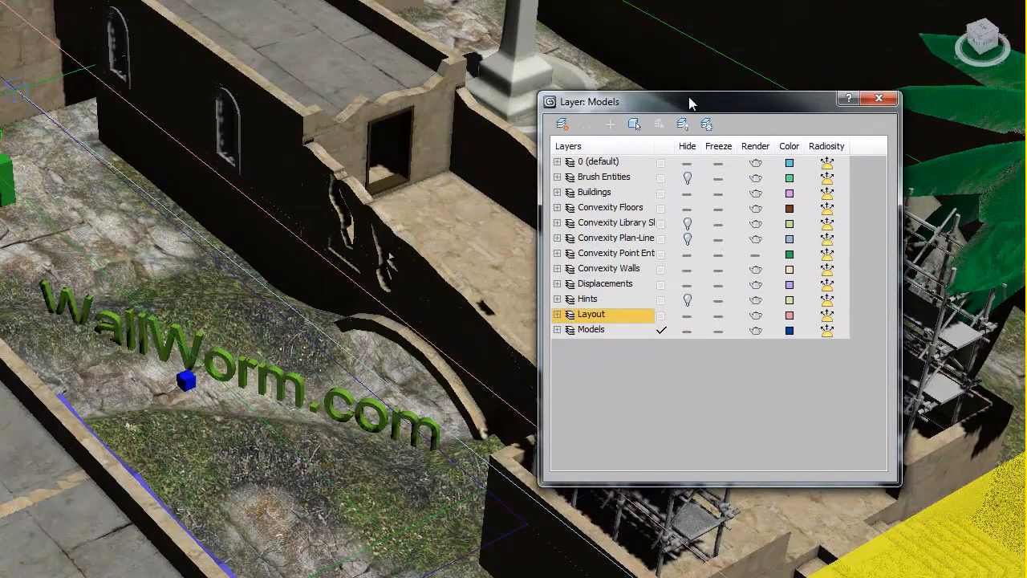
{"action": "left_click", "coordinate": [557, 313]}
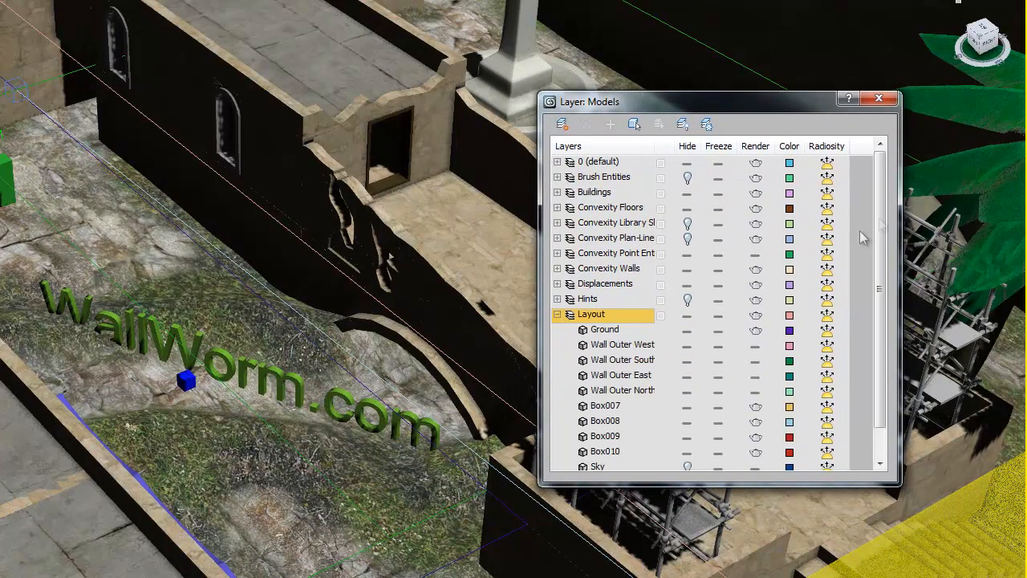
{"action": "scroll", "coordinate": [861, 238], "scroll_direction": "down", "scroll_amount": 2}
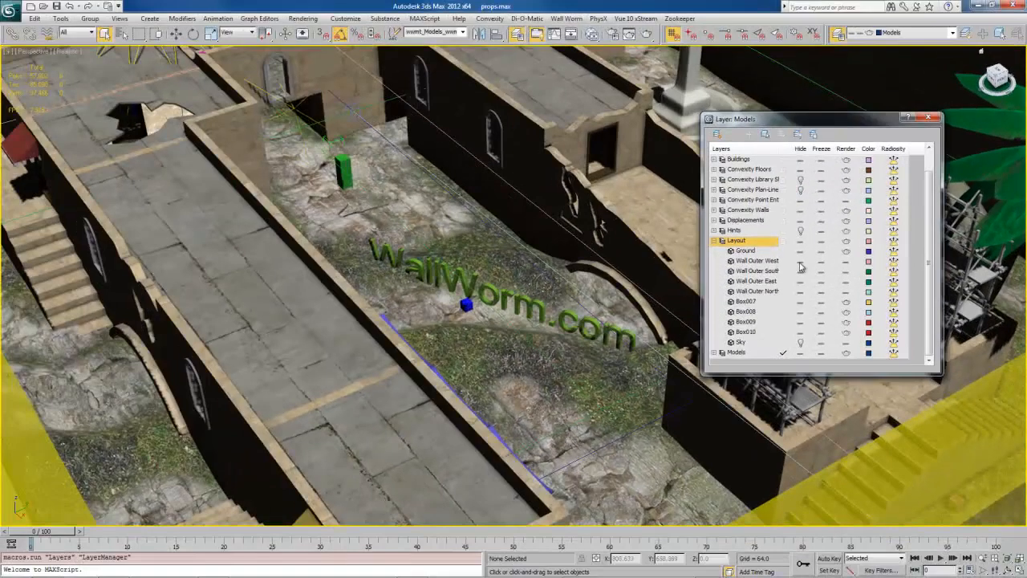
{"action": "left_click", "coordinate": [800, 261]}
{"action": "left_click", "coordinate": [800, 270]}
{"action": "left_click", "coordinate": [800, 281]}
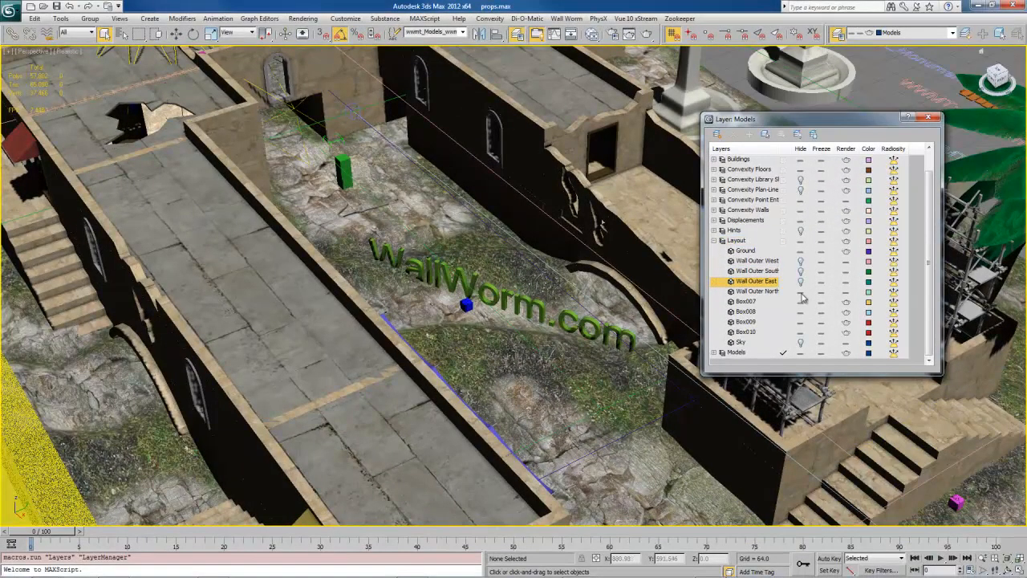
{"action": "left_click", "coordinate": [801, 292]}
{"action": "left_click_drag", "start_coordinate": [825, 121], "coordinate": [1026, 120]}
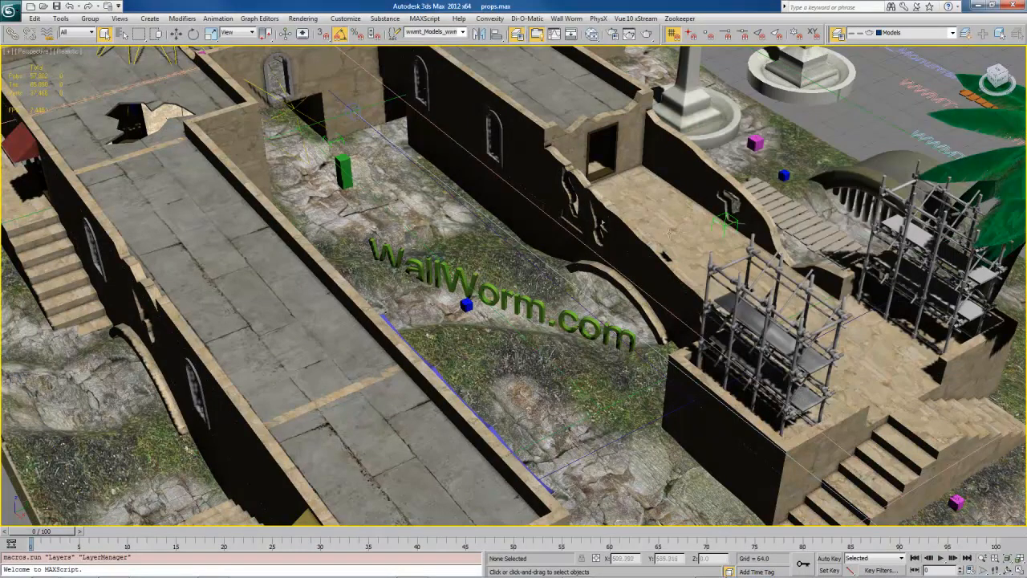
Step: Examine the building walls, the ground displacements beneath them and the props placed around the level
{"action": "mouse_move", "coordinate": [643, 238]}
{"action": "middle_mouse_down", "text": "alt"}
{"action": "mouse_move", "coordinate": [659, 230]}
{"action": "mouse_move", "coordinate": [498, 245]}
{"action": "mouse_move", "coordinate": [651, 228]}
{"action": "middle_mouse_up", "text": "alt"}
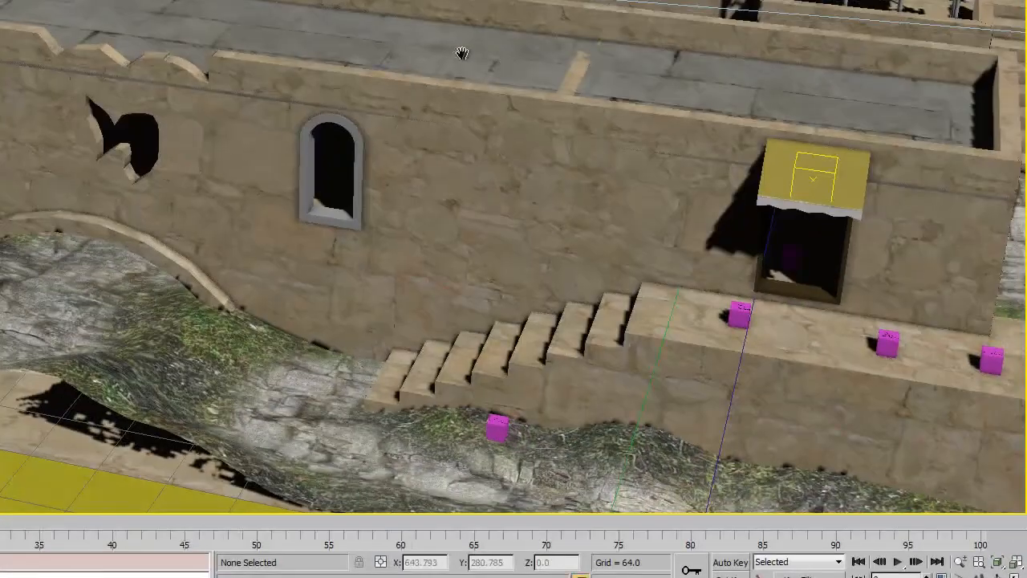
{"action": "middle_click_drag", "start_coordinate": [462, 53], "coordinate": [305, 41]}
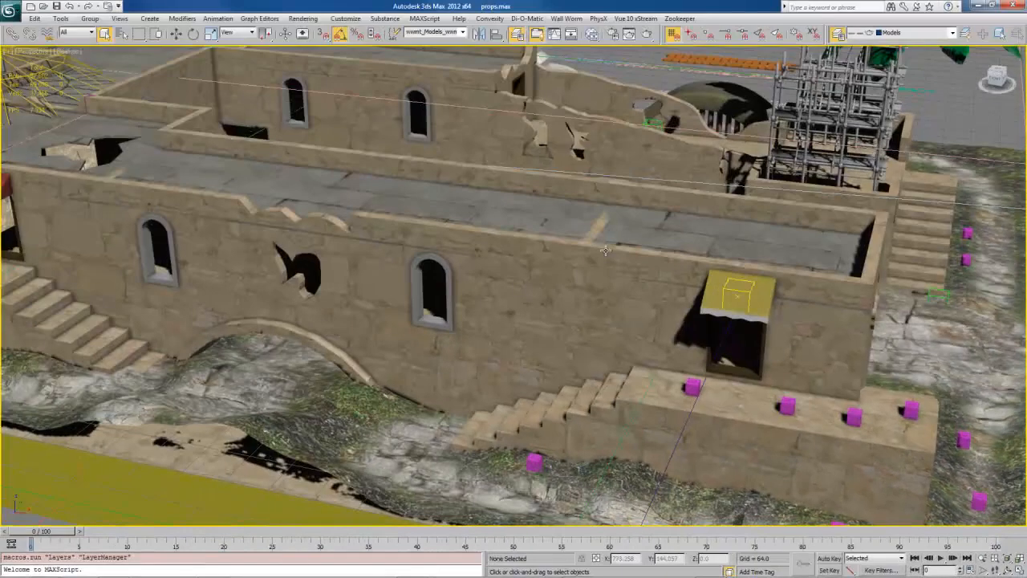
{"action": "left_click", "coordinate": [396, 101]}
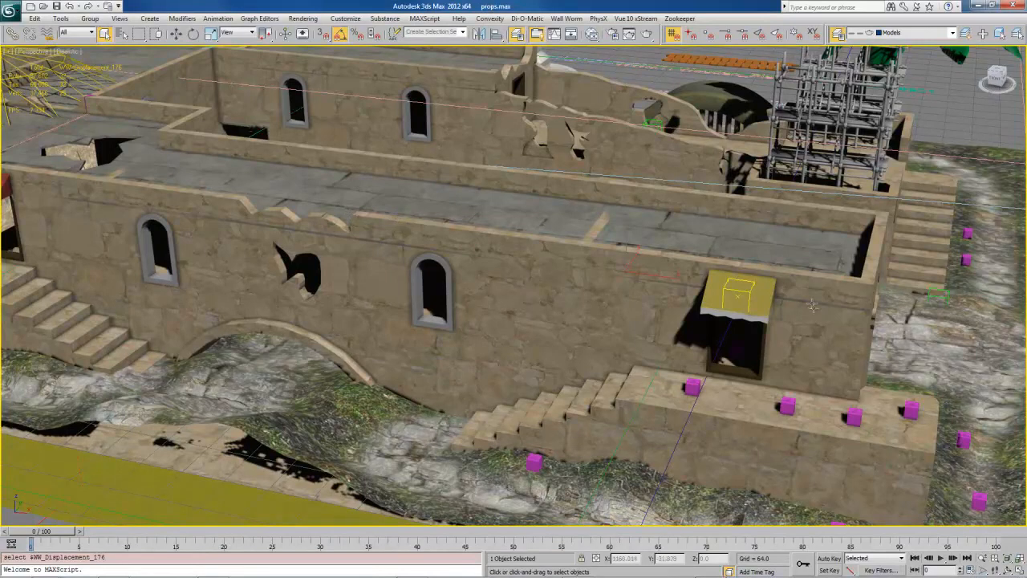
{"action": "middle_click_drag", "start_coordinate": [812, 305], "coordinate": [773, 325]}
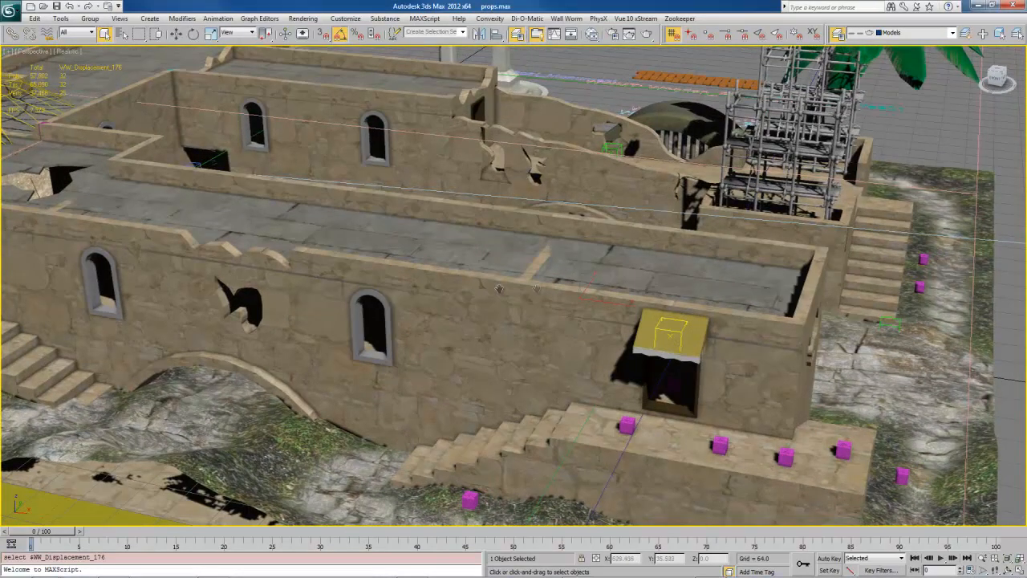
{"action": "middle_click_drag", "start_coordinate": [468, 289], "coordinate": [553, 288]}
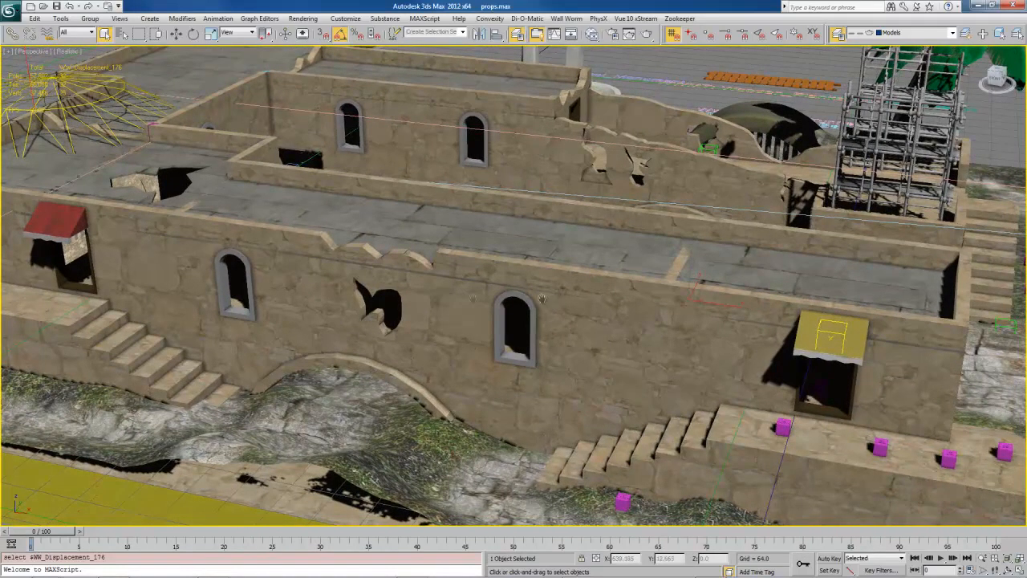
{"action": "middle_click_drag", "start_coordinate": [442, 300], "coordinate": [409, 305]}
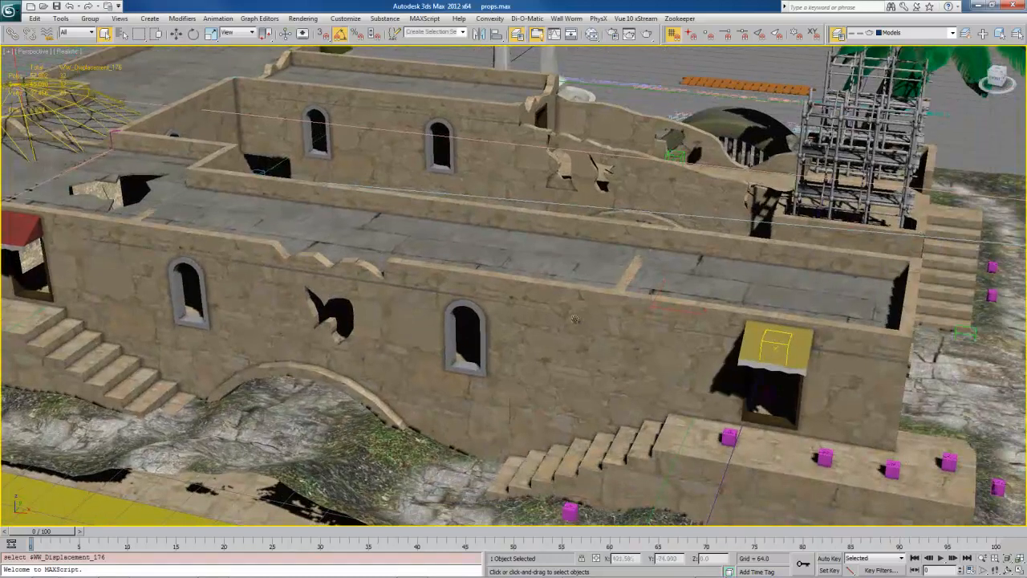
{"action": "middle_click_drag", "start_coordinate": [590, 323], "coordinate": [507, 315]}
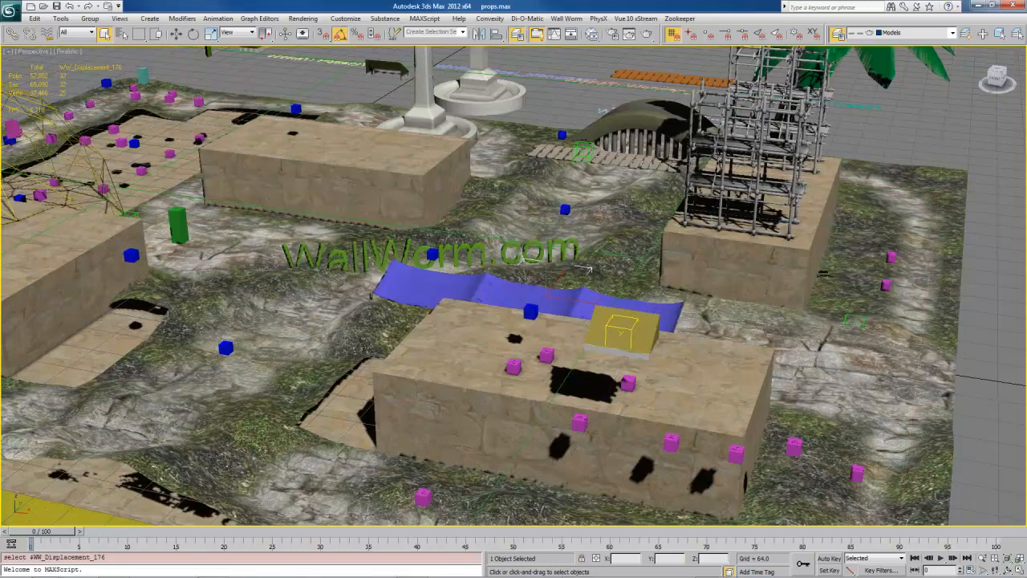
{"action": "middle_click_drag", "start_coordinate": [521, 280], "coordinate": [832, 261]}
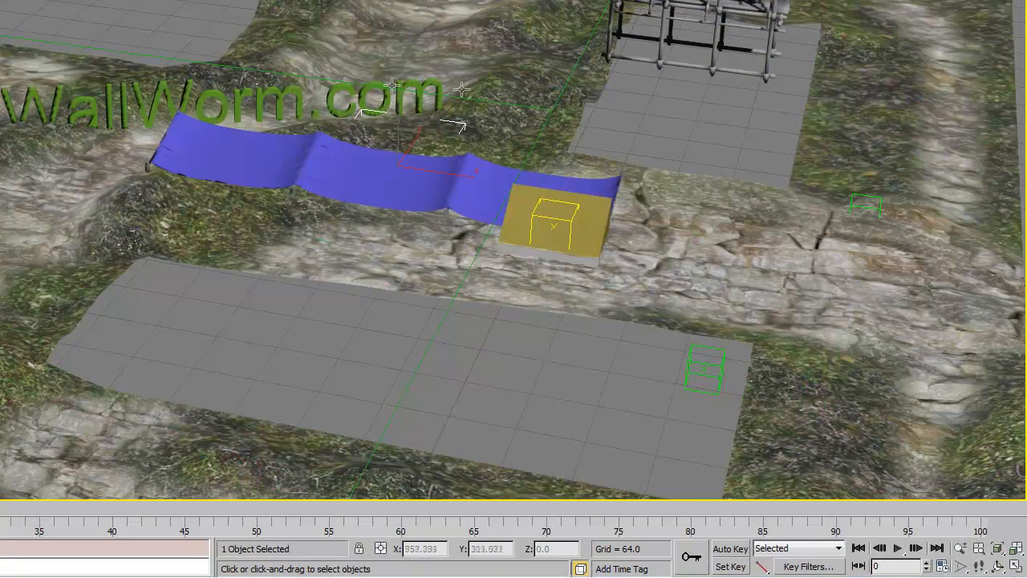
{"action": "middle_click_drag", "start_coordinate": [135, 126], "coordinate": [248, 158]}
{"action": "middle_click_drag", "start_coordinate": [440, 134], "coordinate": [395, 145], "text": "alt"}
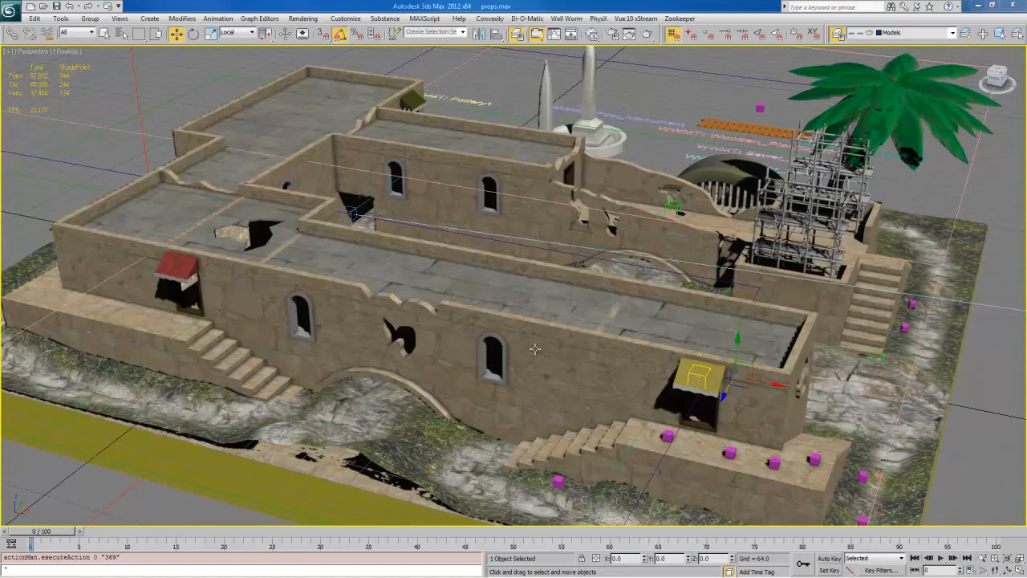
Step: Recolor the yellow awning's WWMT text helper red and move it about 169 units along its Y axis toward the building
{"action": "middle_click_drag", "start_coordinate": [613, 309], "coordinate": [606, 291]}
{"action": "left_click", "coordinate": [669, 357]}
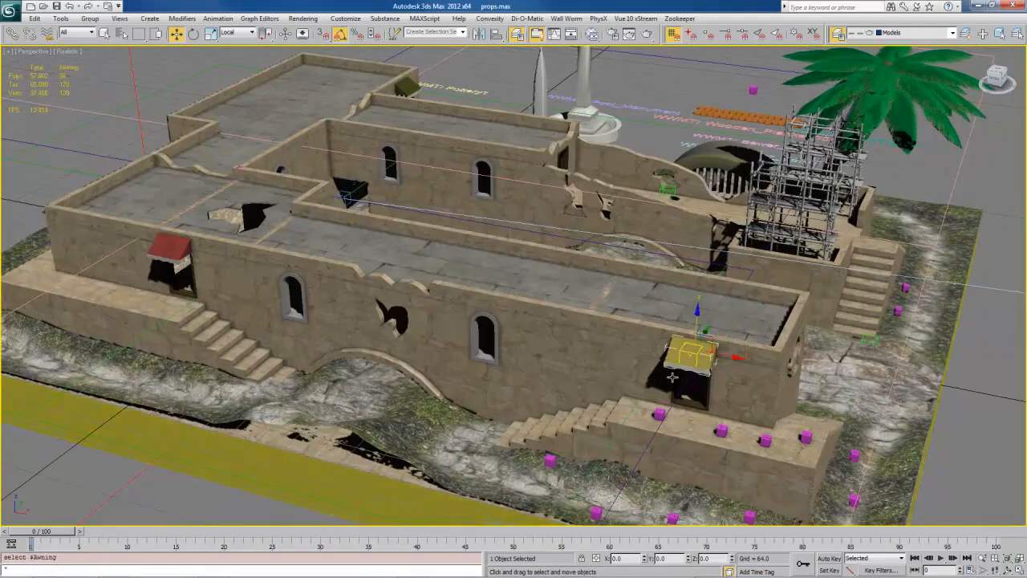
{"action": "middle_click_drag", "start_coordinate": [672, 375], "coordinate": [975, 209], "text": "alt"}
{"action": "left_click", "coordinate": [861, 374]}
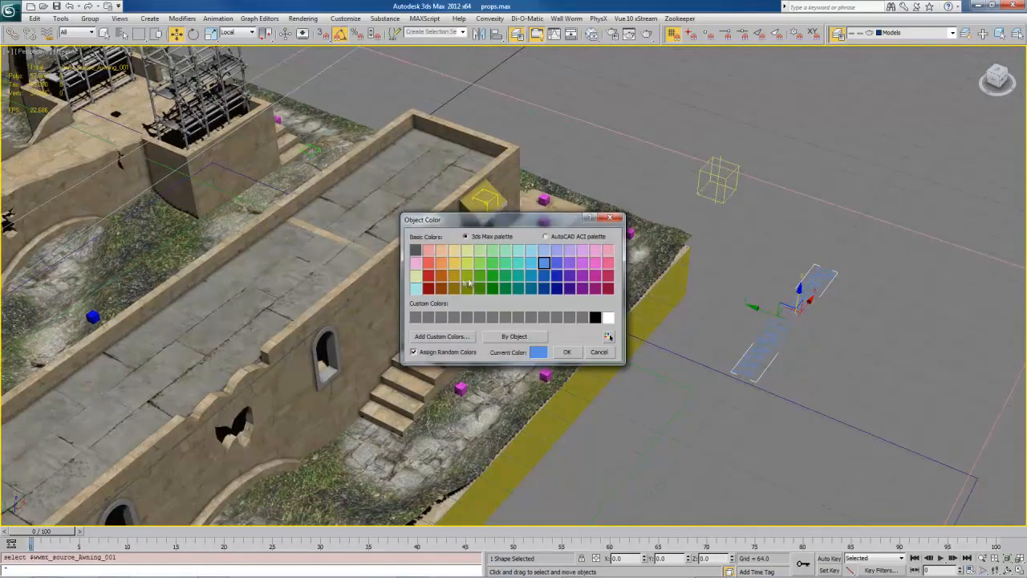
{"action": "left_click", "coordinate": [430, 276]}
{"action": "left_click", "coordinate": [567, 352]}
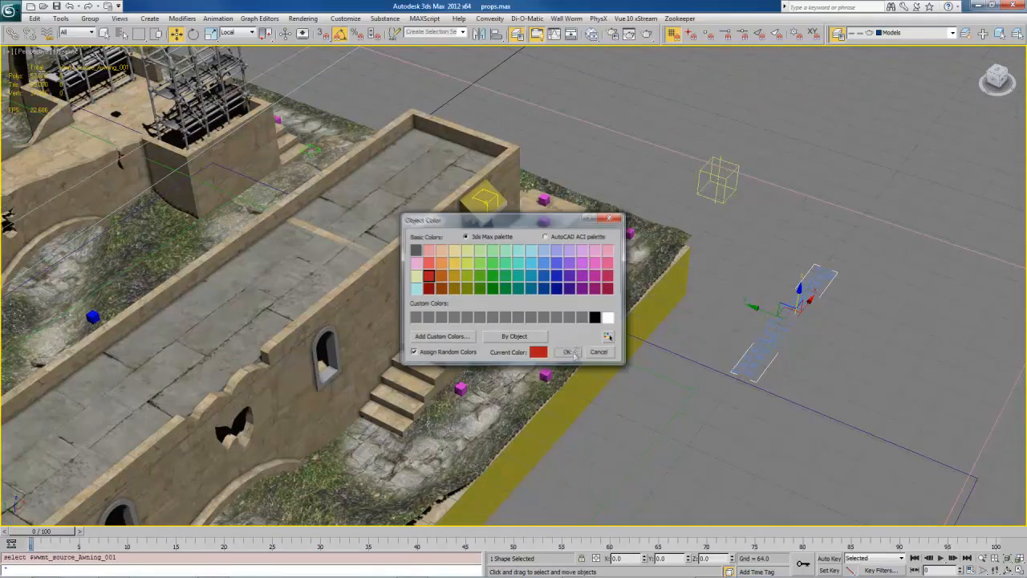
{"action": "left_click_drag", "start_coordinate": [762, 309], "coordinate": [667, 275]}
{"action": "middle_click_drag", "start_coordinate": [667, 276], "coordinate": [670, 351], "text": "alt"}
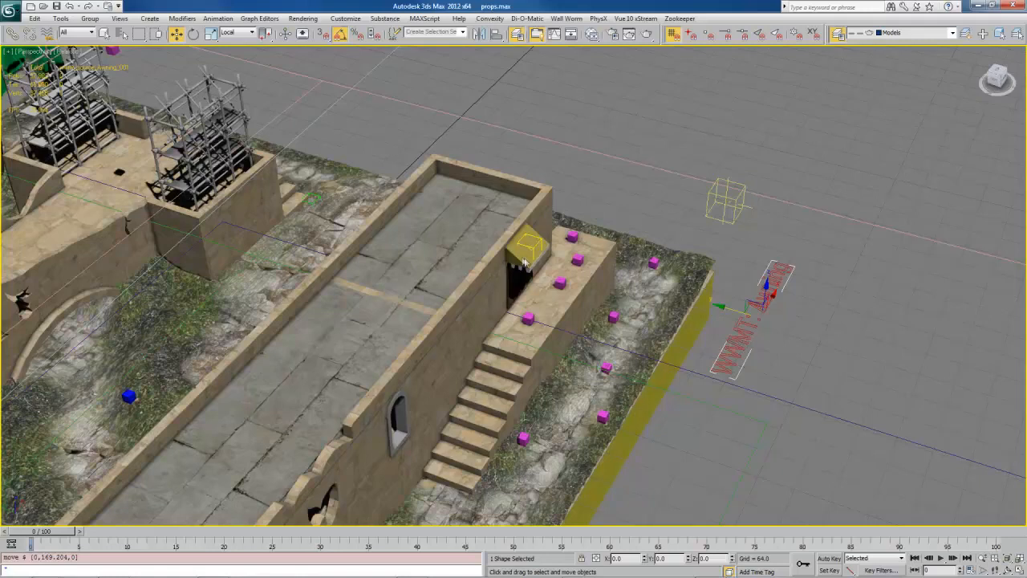
Step: Open Wall Worm Model Tools and load the Awning model's settings by picking its red WWMT text helper
{"action": "left_click", "coordinate": [567, 18]}
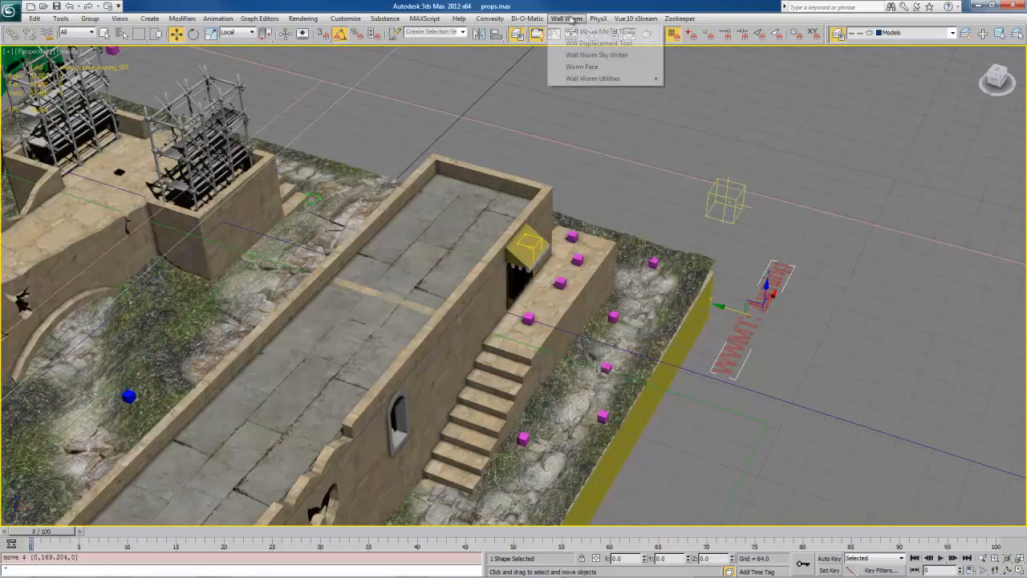
{"action": "left_click", "coordinate": [600, 31]}
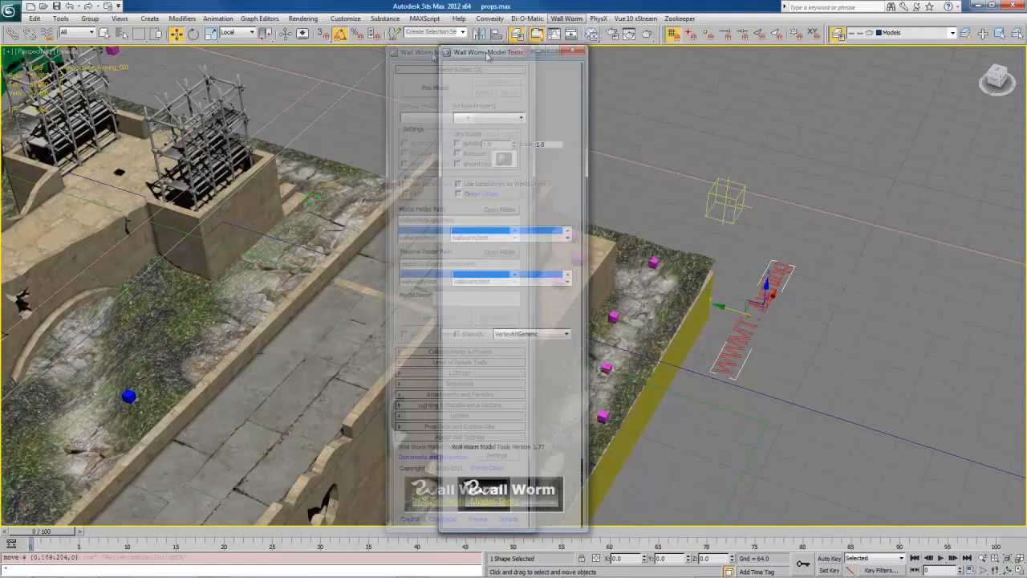
{"action": "left_click", "coordinate": [231, 91]}
{"action": "left_click", "coordinate": [742, 321]}
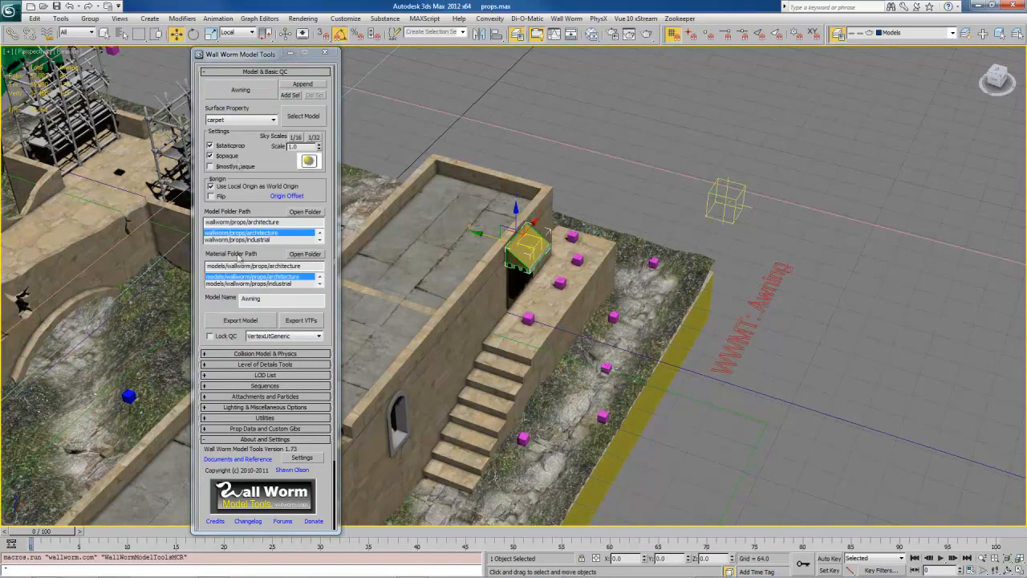
{"action": "left_click_drag", "start_coordinate": [257, 56], "coordinate": [209, 55]}
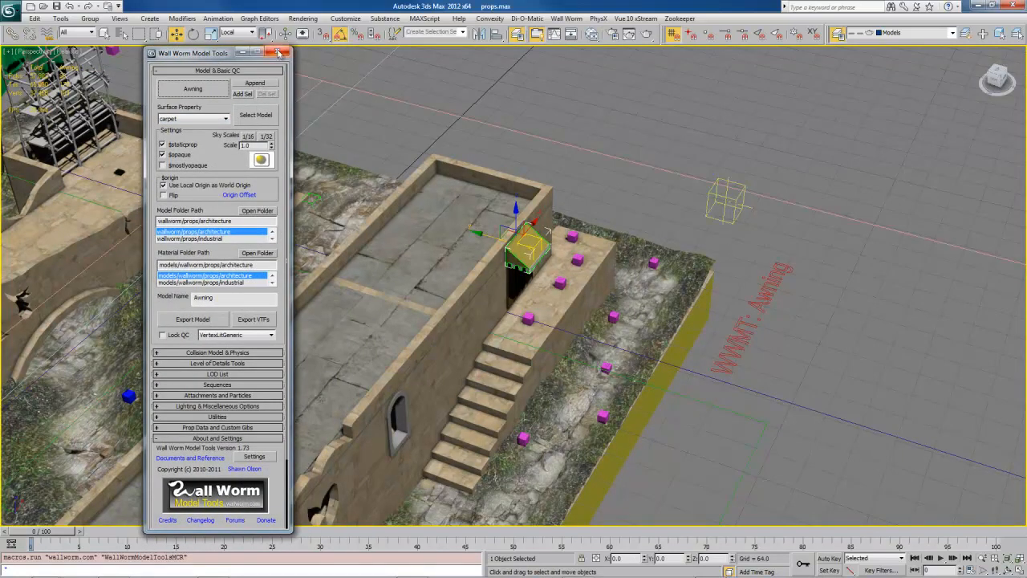
Step: Select the red awning above the other doorway and examine the awning copies placed around the buildings
{"action": "mouse_move", "coordinate": [441, 165]}
{"action": "middle_mouse_down", "text": "alt"}
{"action": "mouse_move", "coordinate": [454, 213]}
{"action": "mouse_move", "coordinate": [585, 302]}
{"action": "mouse_move", "coordinate": [434, 163]}
{"action": "middle_mouse_up", "text": "alt"}
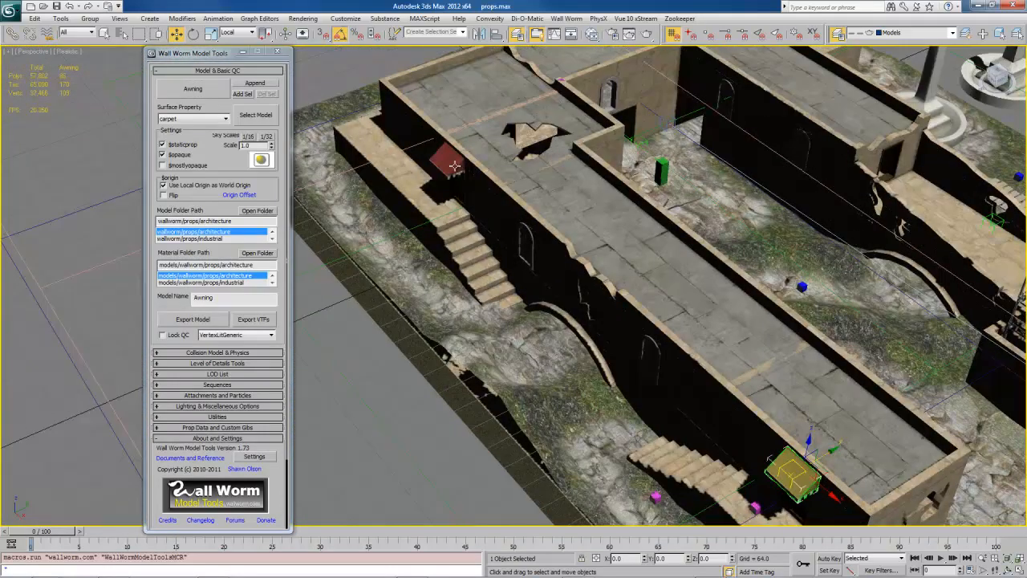
{"action": "middle_click_drag", "start_coordinate": [449, 164], "coordinate": [464, 241], "text": "alt"}
{"action": "left_click", "coordinate": [462, 233]}
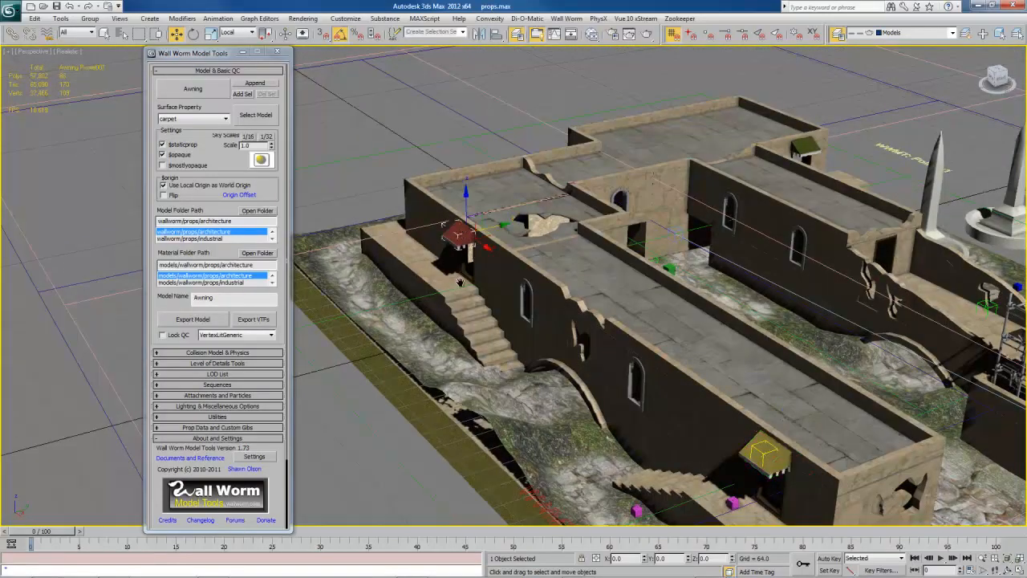
{"action": "middle_click_drag", "start_coordinate": [460, 281], "coordinate": [792, 340]}
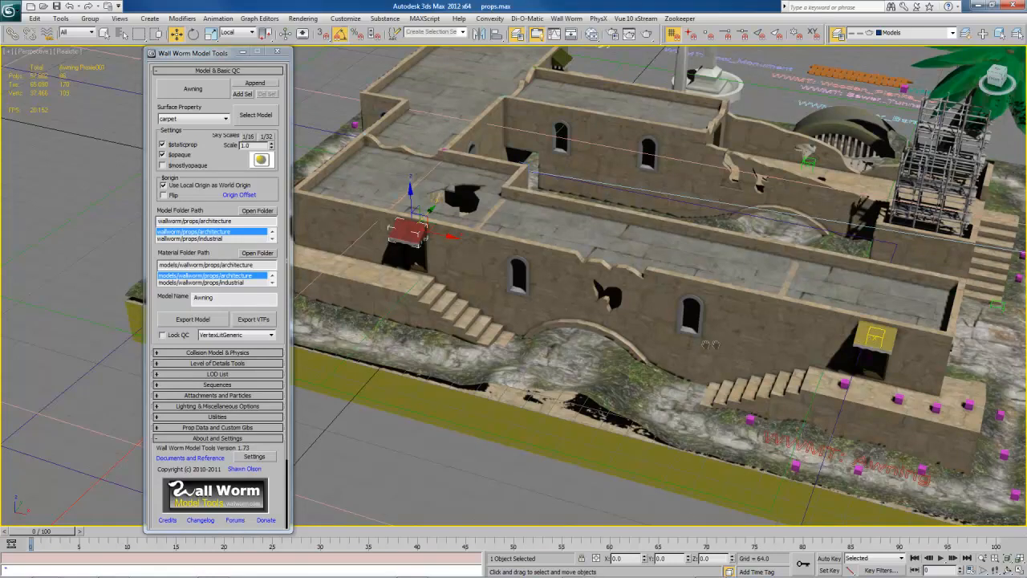
{"action": "middle_click_drag", "start_coordinate": [709, 345], "coordinate": [638, 347]}
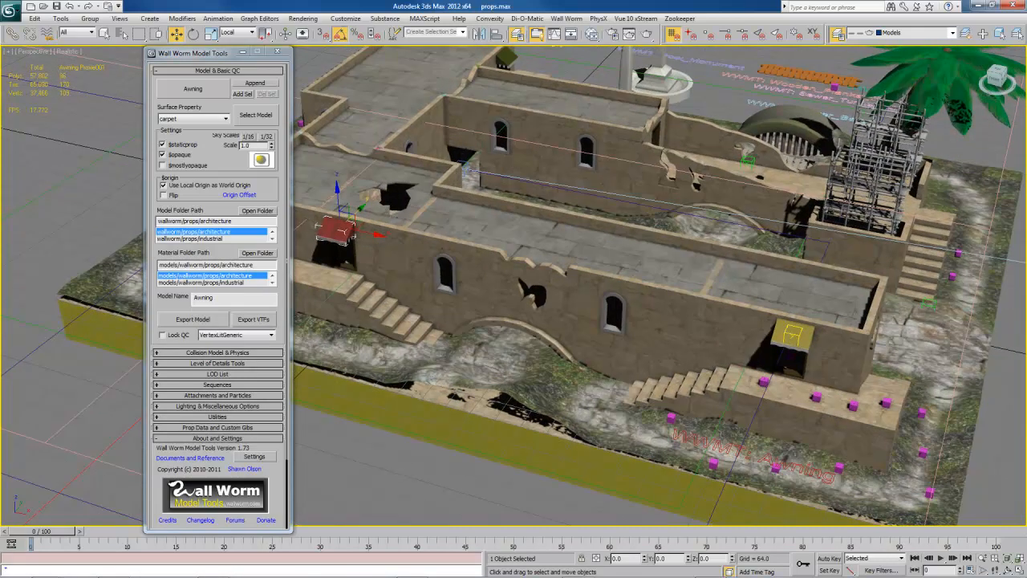
{"action": "middle_click_drag", "start_coordinate": [549, 256], "coordinate": [686, 293]}
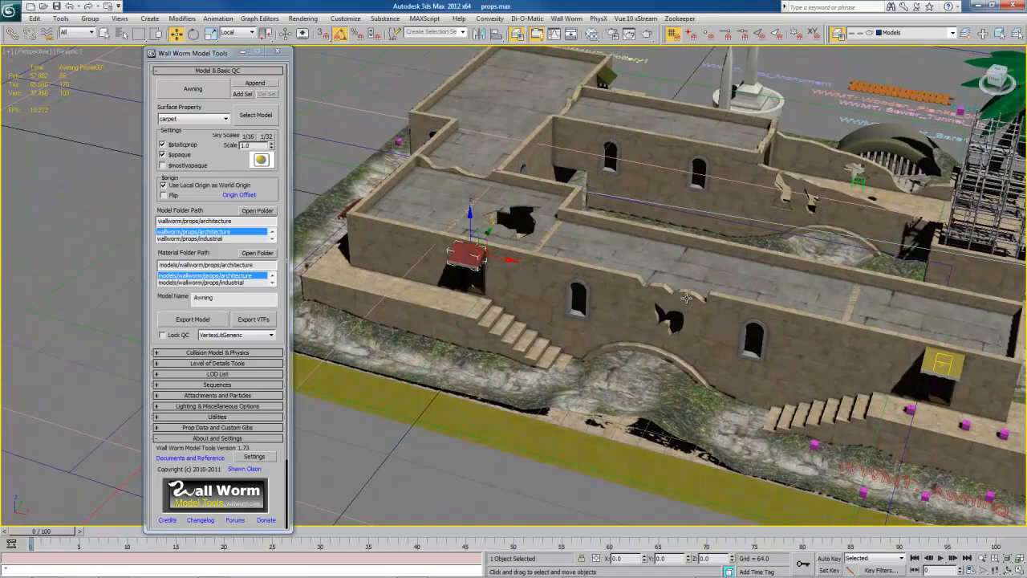
{"action": "middle_click_drag", "start_coordinate": [582, 287], "coordinate": [737, 298], "text": "alt"}
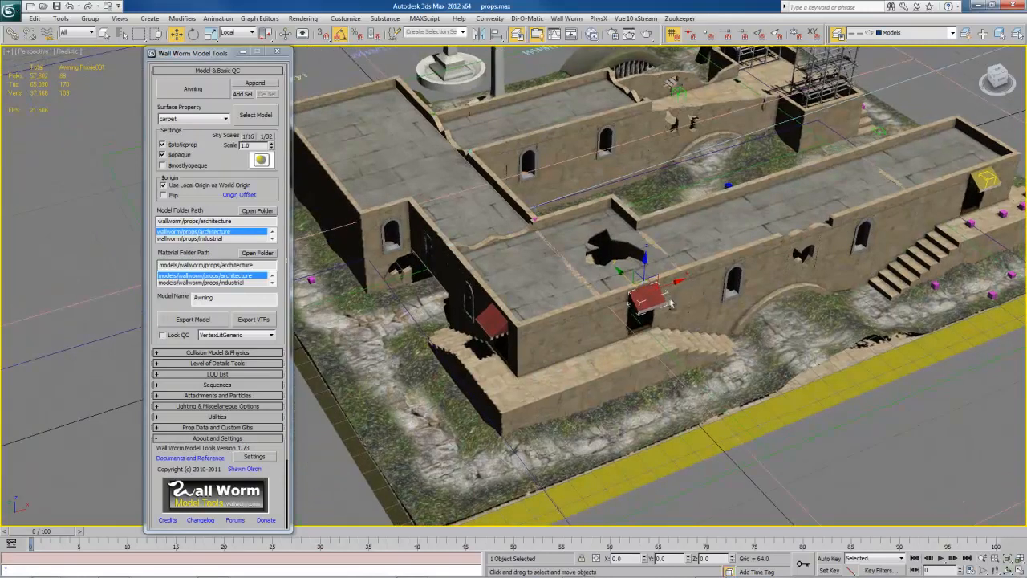
{"action": "middle_click_drag", "start_coordinate": [678, 334], "coordinate": [563, 372], "text": "alt"}
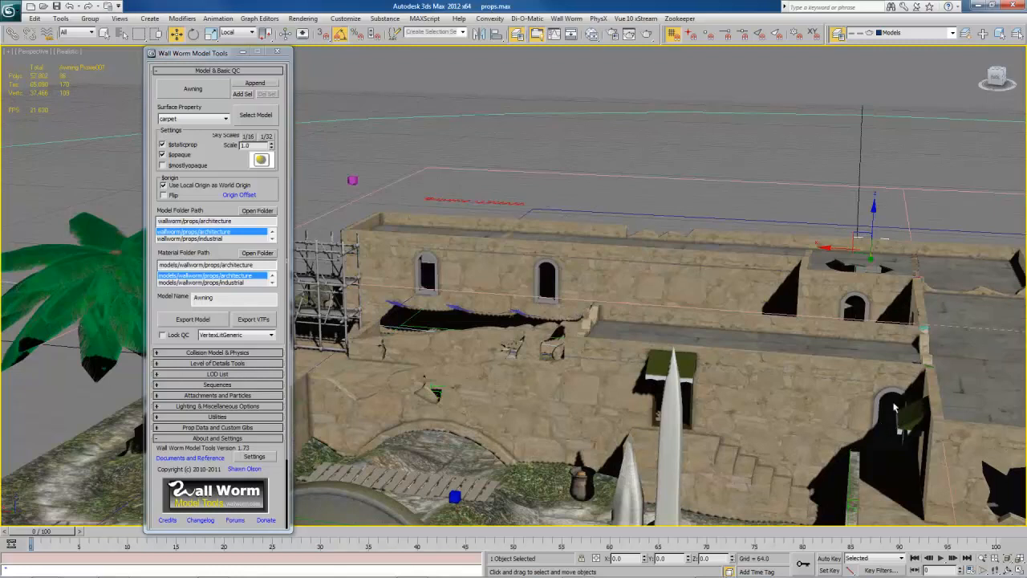
{"action": "middle_click_drag", "start_coordinate": [895, 407], "coordinate": [414, 198], "text": "alt"}
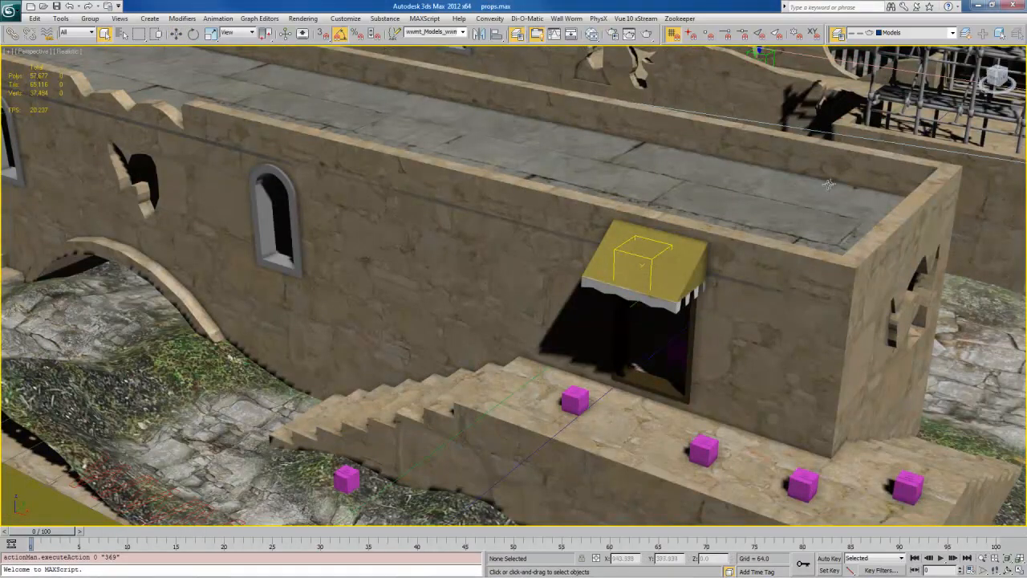
Step: Select the pole and wall mount at the near end of the blue shade cloth and inspect them up close
{"action": "middle_click_drag", "start_coordinate": [824, 182], "coordinate": [642, 205], "text": "alt"}
{"action": "scroll", "coordinate": [646, 192], "scroll_direction": "up", "scroll_amount": 10}
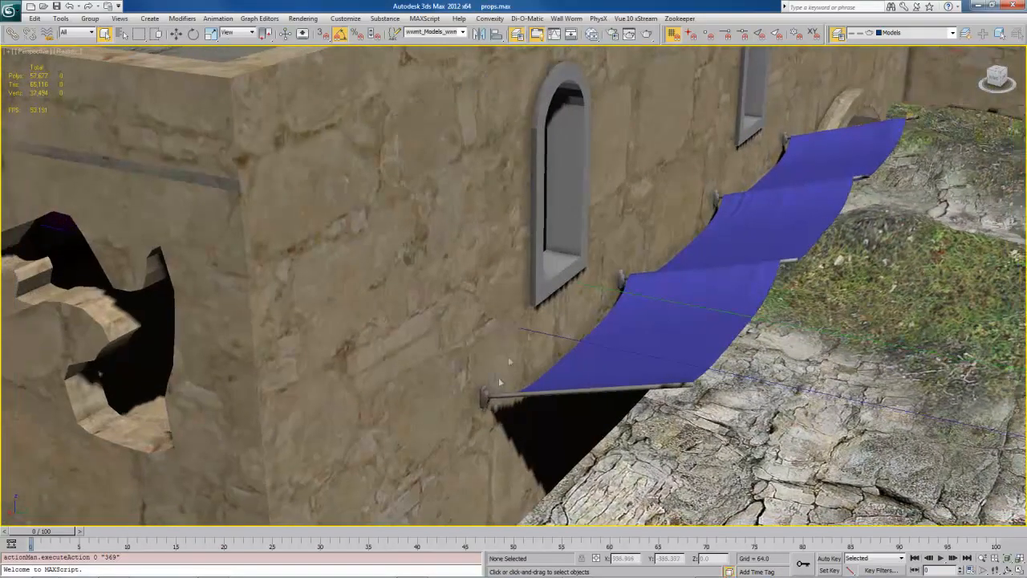
{"action": "middle_click_drag", "start_coordinate": [633, 271], "coordinate": [647, 269], "text": "alt"}
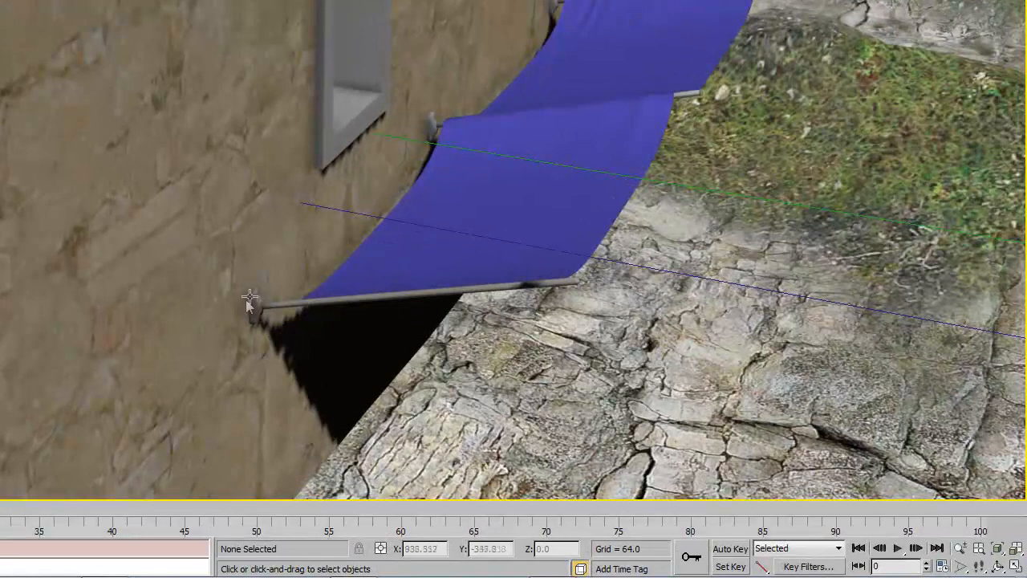
{"action": "left_click", "coordinate": [257, 310]}
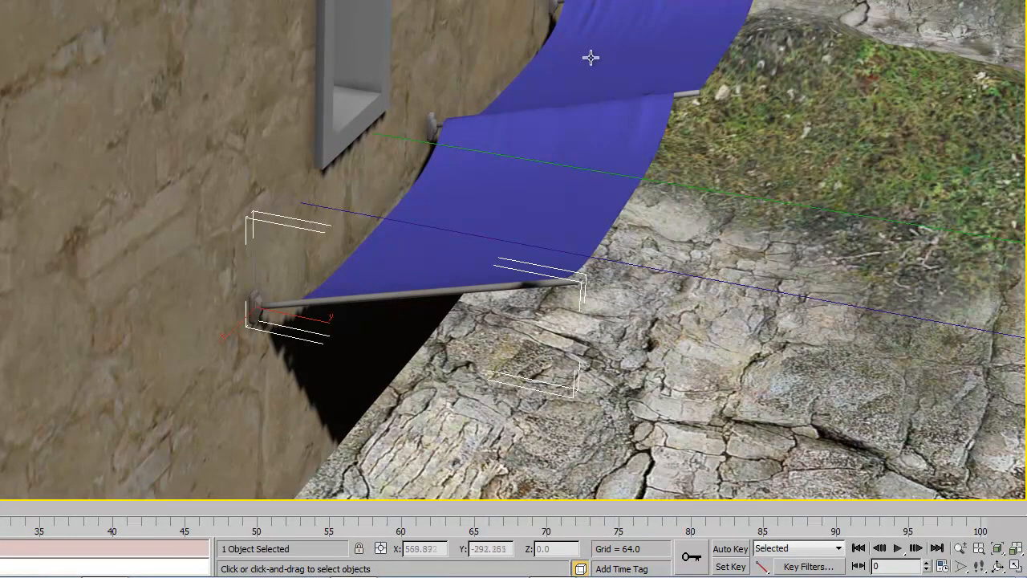
{"action": "middle_click_drag", "start_coordinate": [592, 58], "coordinate": [616, 33]}
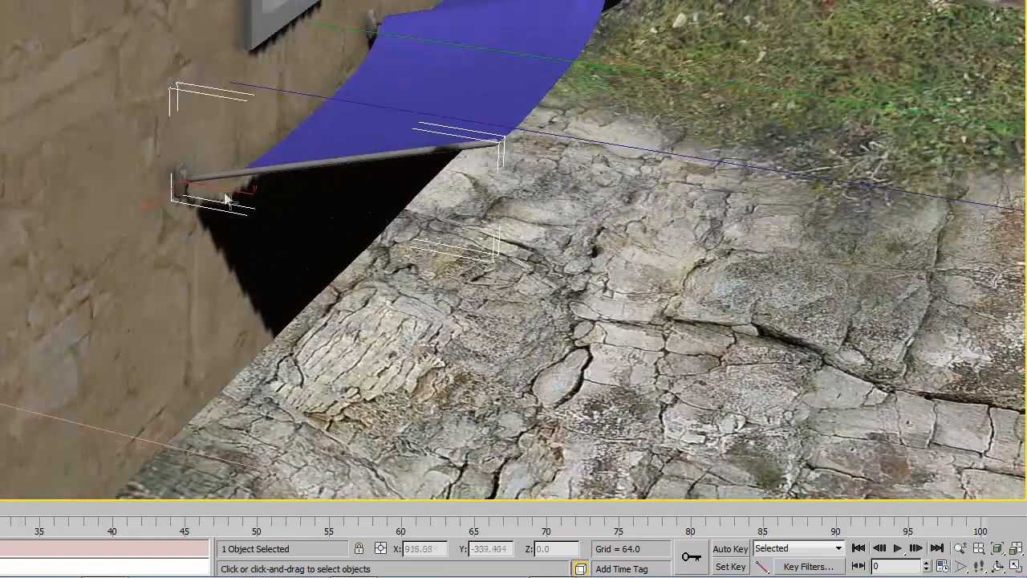
{"action": "scroll", "coordinate": [225, 197], "scroll_direction": "up", "scroll_amount": 3}
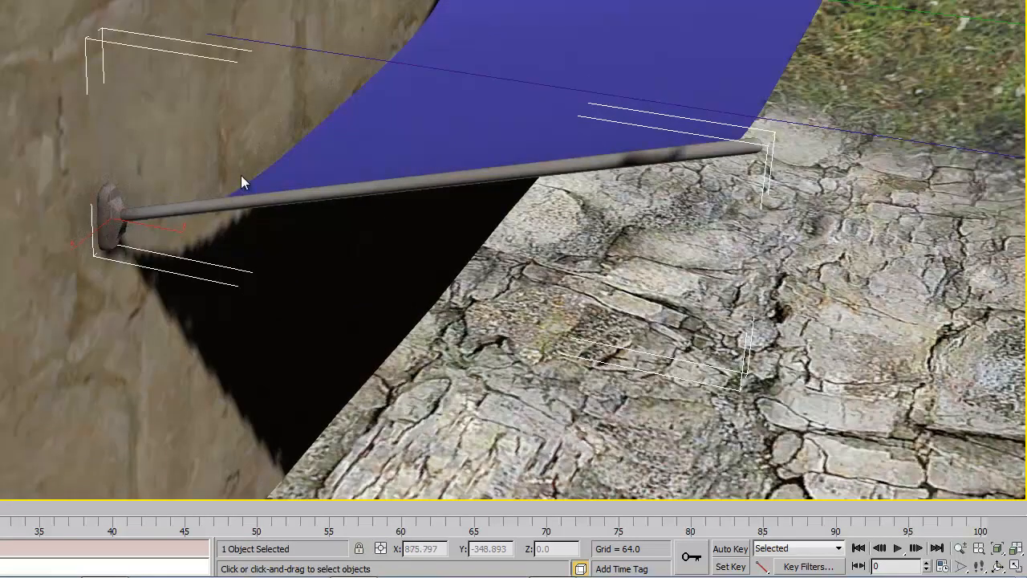
Step: Open Wall Worm Model Tools and pick the near shade pole with its wall mount as the model
{"action": "middle_click_drag", "start_coordinate": [343, 82], "coordinate": [335, 96]}
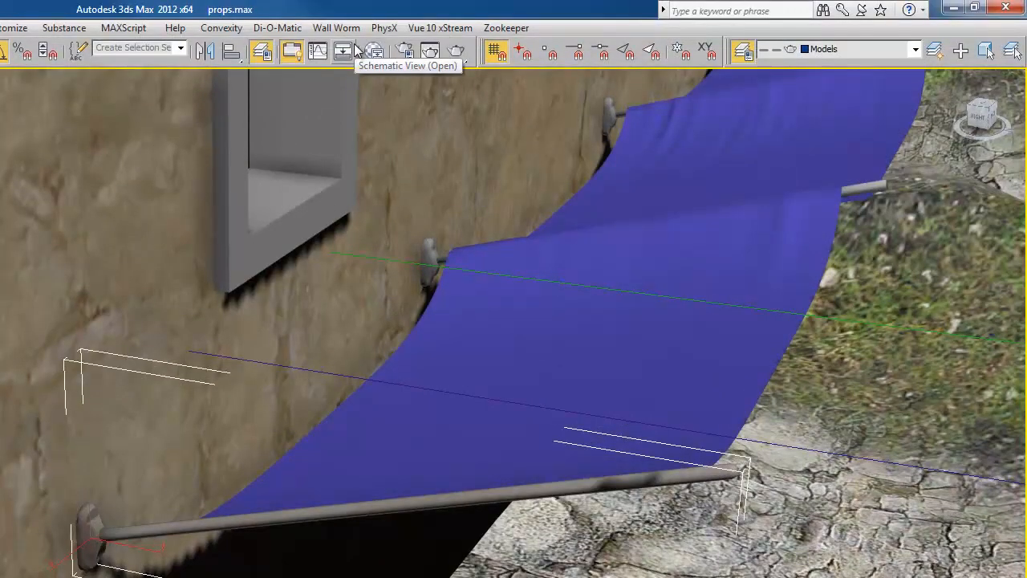
{"action": "left_click", "coordinate": [337, 28]}
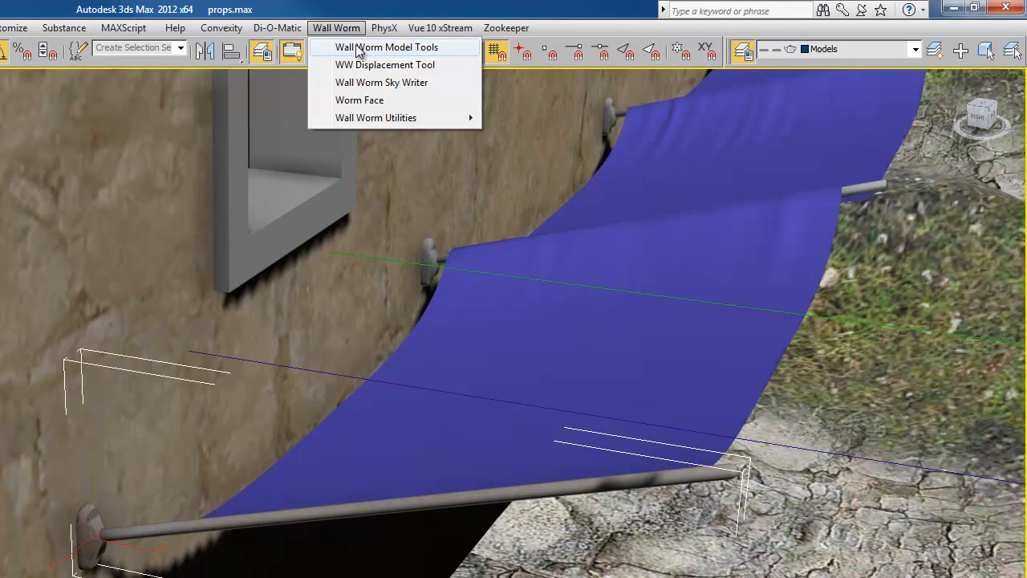
{"action": "left_click", "coordinate": [358, 48]}
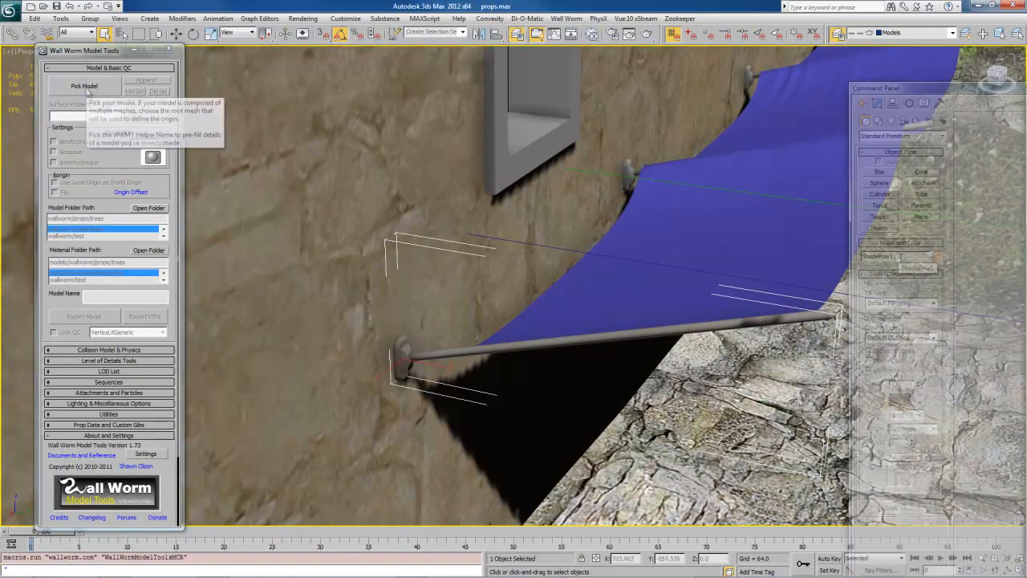
{"action": "left_click", "coordinate": [84, 86]}
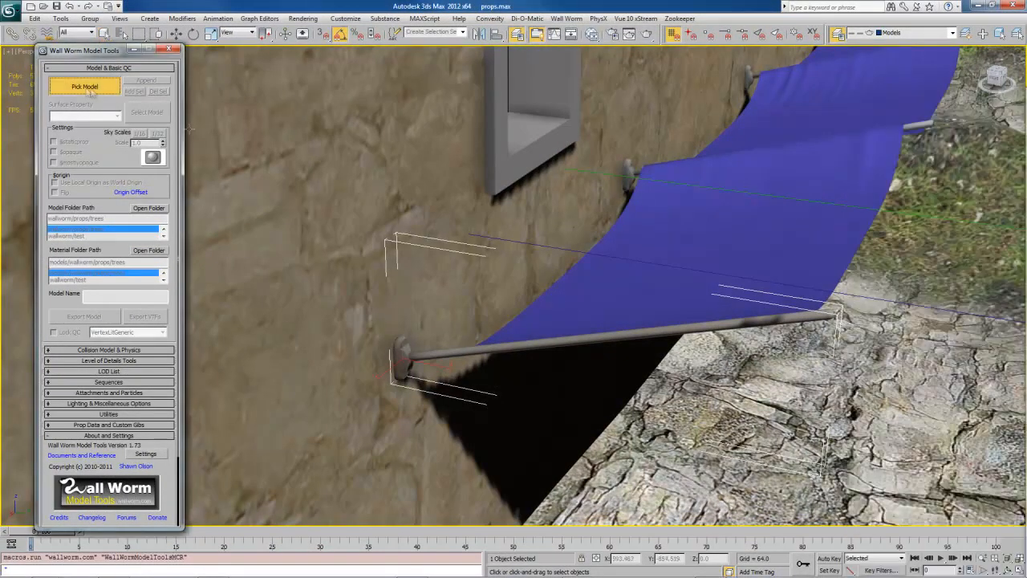
{"action": "left_click", "coordinate": [402, 361]}
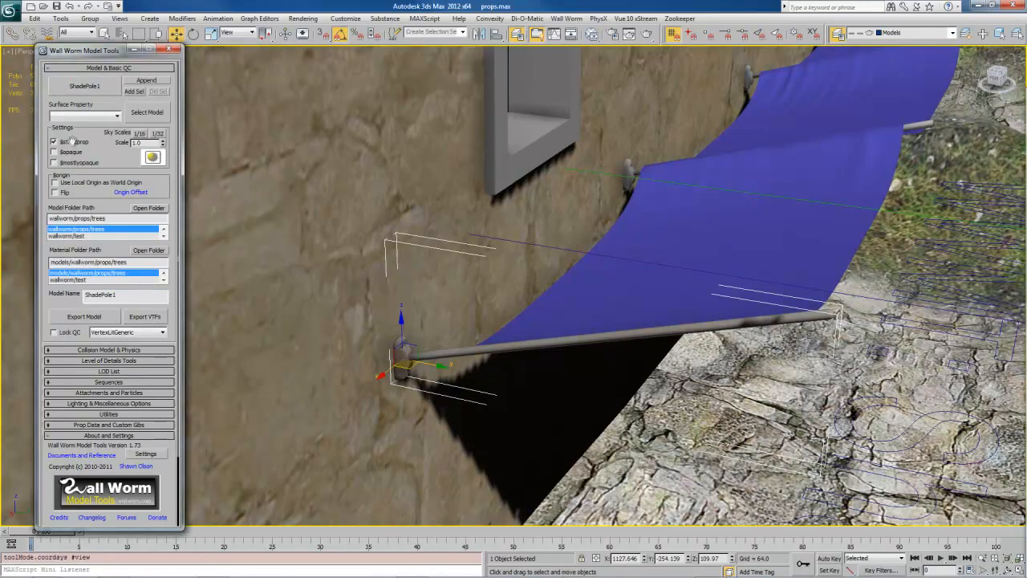
Step: Set the ShadePole1 model's surface property to metal
{"action": "left_click", "coordinate": [110, 116]}
{"action": "left_click_drag", "start_coordinate": [115, 141], "coordinate": [117, 233]}
{"action": "left_click", "coordinate": [77, 250]}
Step: Set the model folder path to wallworm/props/architecture and the material folder path to models/wallworm/props/architecture
{"action": "left_click", "coordinate": [163, 230]}
{"action": "left_click", "coordinate": [164, 230]}
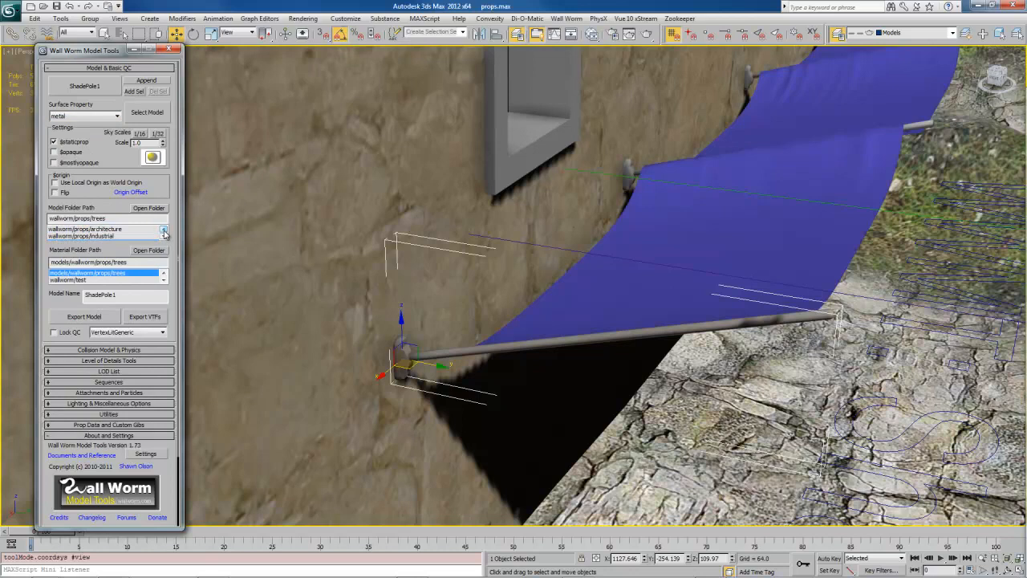
{"action": "left_click", "coordinate": [164, 230]}
{"action": "left_click", "coordinate": [120, 236]}
{"action": "left_click", "coordinate": [164, 274]}
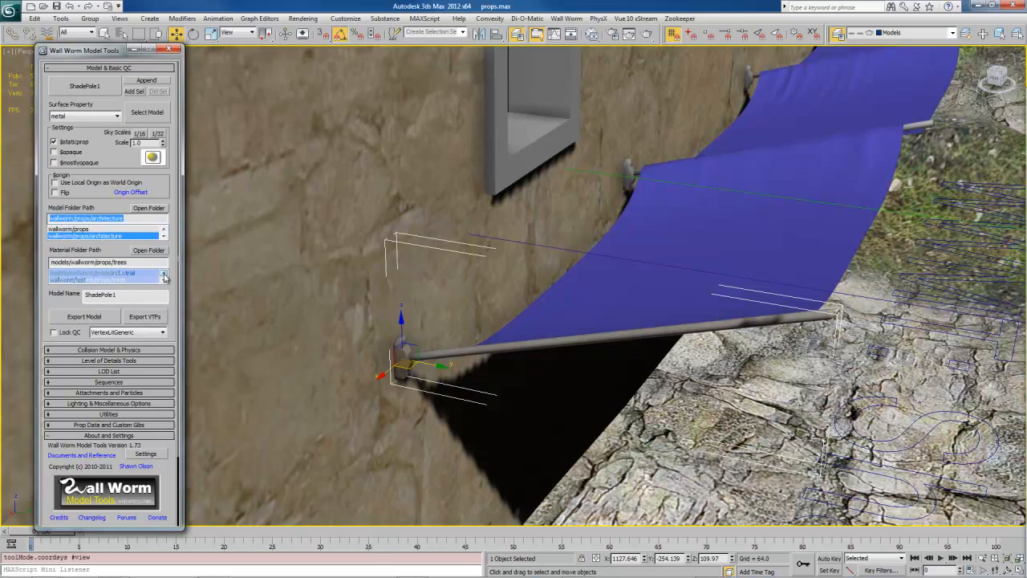
{"action": "left_click", "coordinate": [164, 274]}
{"action": "left_click", "coordinate": [163, 274]}
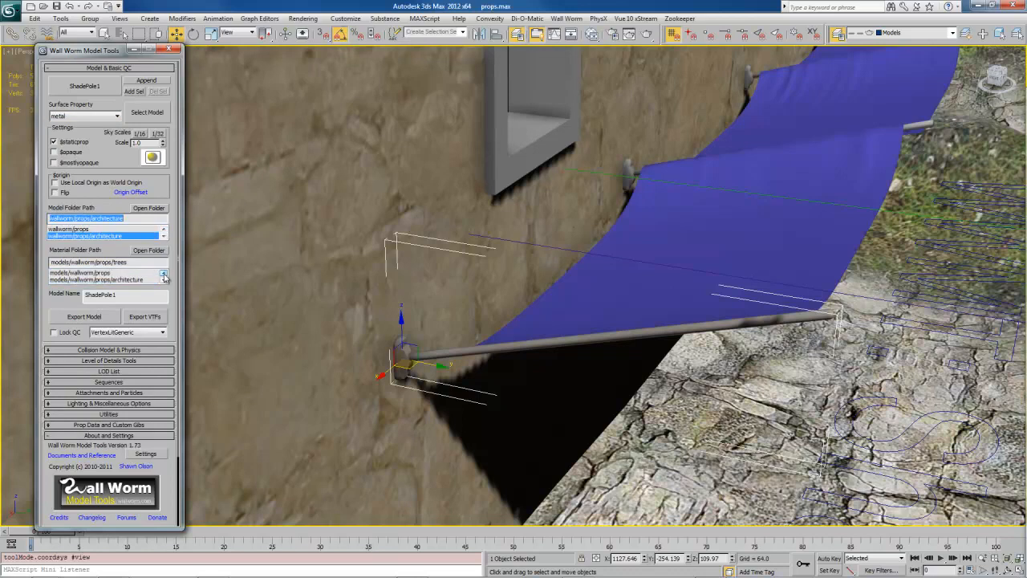
{"action": "left_click", "coordinate": [125, 279]}
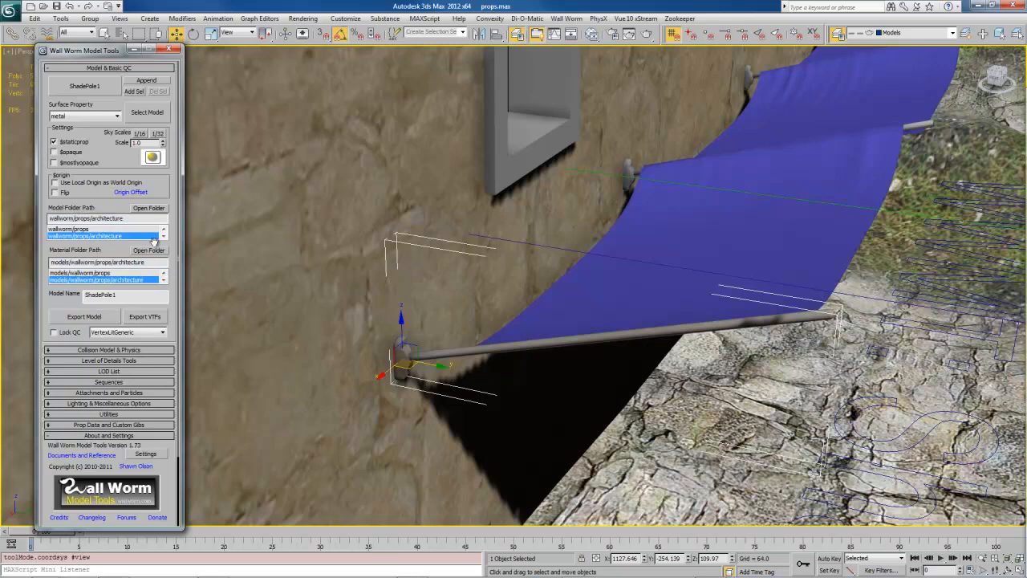
Step: Review the pole's position in the level and enable Use Local Origin as World Origin for the ShadePole1 model
{"action": "mouse_move", "coordinate": [95, 252]}
{"action": "left_mouse_down"}
{"action": "mouse_move", "coordinate": [92, 201]}
{"action": "mouse_move", "coordinate": [104, 256]}
{"action": "left_mouse_up"}
{"action": "middle_click_drag", "start_coordinate": [774, 325], "coordinate": [705, 407]}
{"action": "scroll", "coordinate": [762, 337], "scroll_direction": "down", "scroll_amount": 3}
{"action": "scroll", "coordinate": [762, 337], "scroll_direction": "down", "scroll_amount": 3}
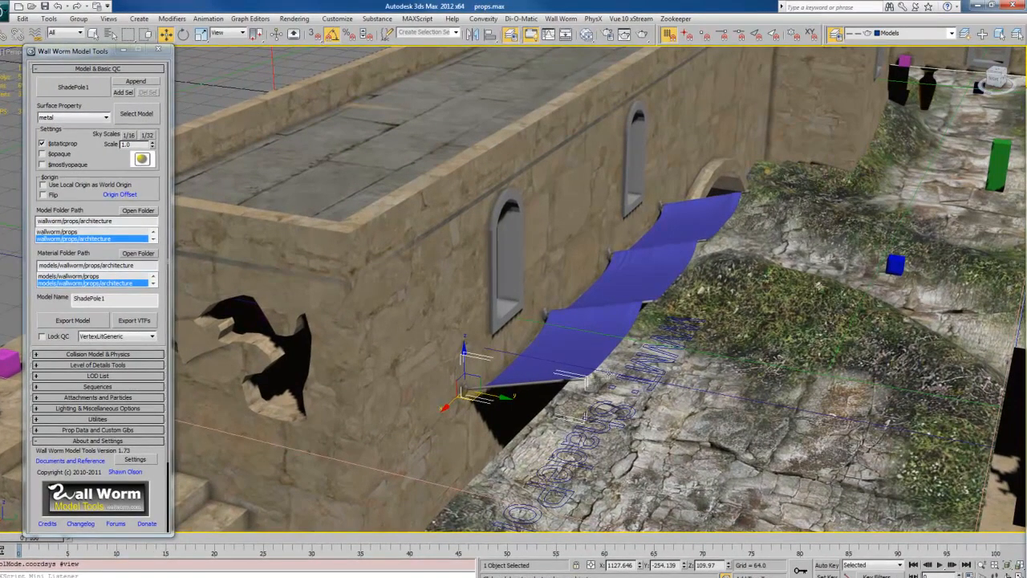
{"action": "middle_click_drag", "start_coordinate": [622, 376], "coordinate": [540, 321], "text": "alt"}
{"action": "scroll", "coordinate": [576, 389], "scroll_direction": "up", "scroll_amount": 3}
{"action": "scroll", "coordinate": [546, 326], "scroll_direction": "up", "scroll_amount": 3}
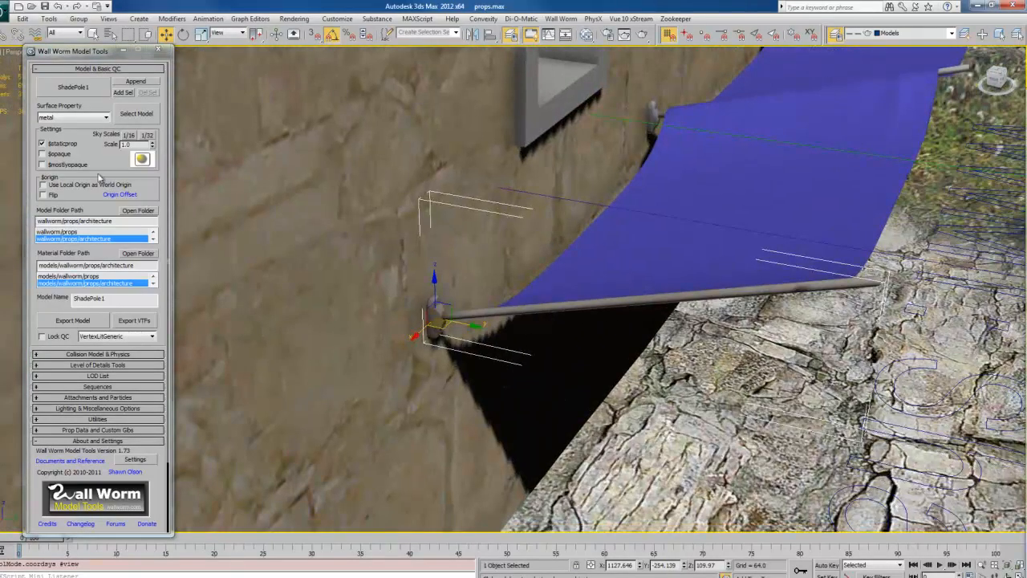
{"action": "left_click", "coordinate": [48, 188]}
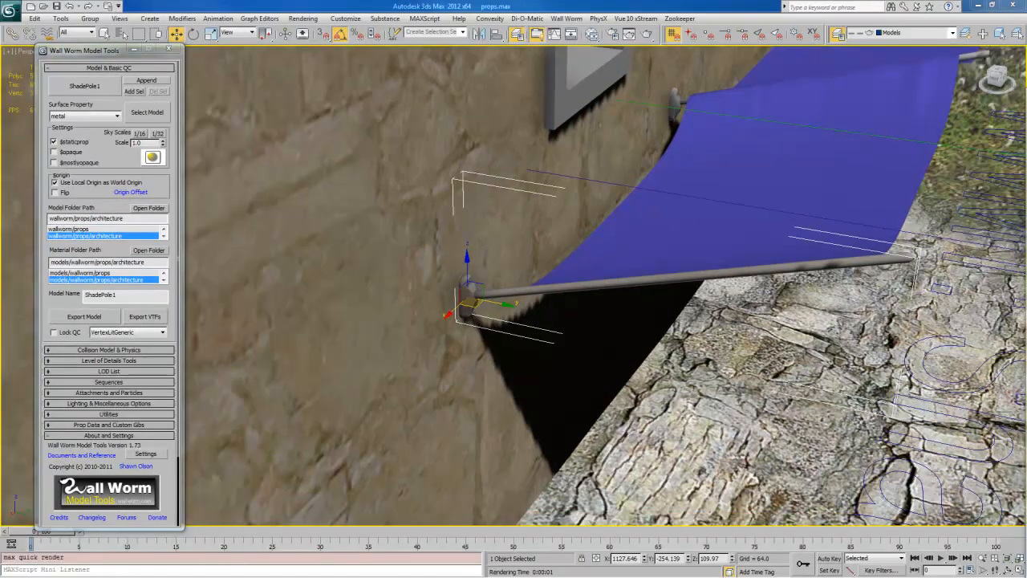
Step: Generate a collision model for the shade pole with Quick Hull in the Collision Model & Physics settings
{"action": "left_click", "coordinate": [83, 351]}
{"action": "scroll", "coordinate": [121, 153], "scroll_direction": "down", "scroll_amount": 5}
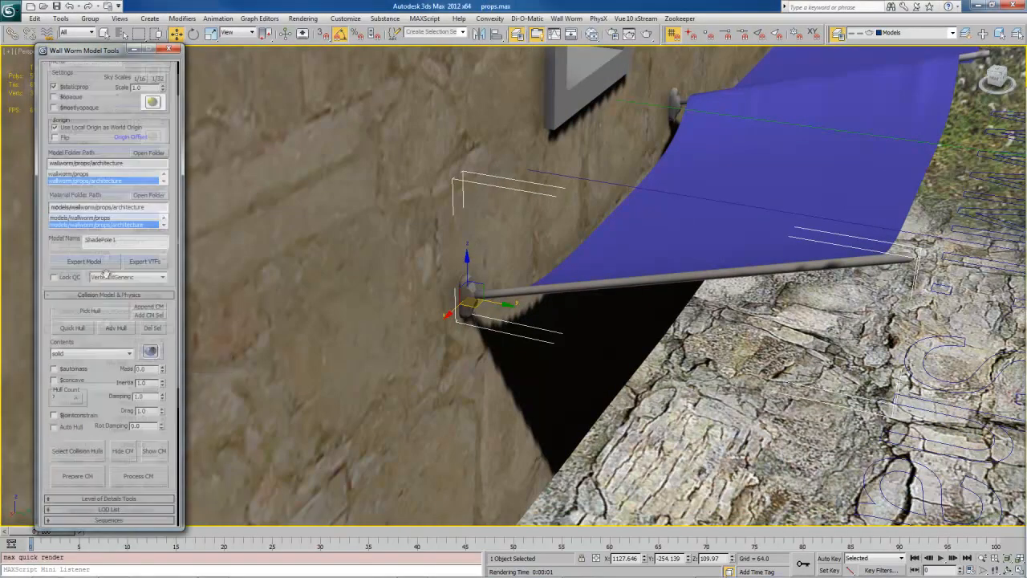
{"action": "scroll", "coordinate": [121, 152], "scroll_direction": "down", "scroll_amount": 1}
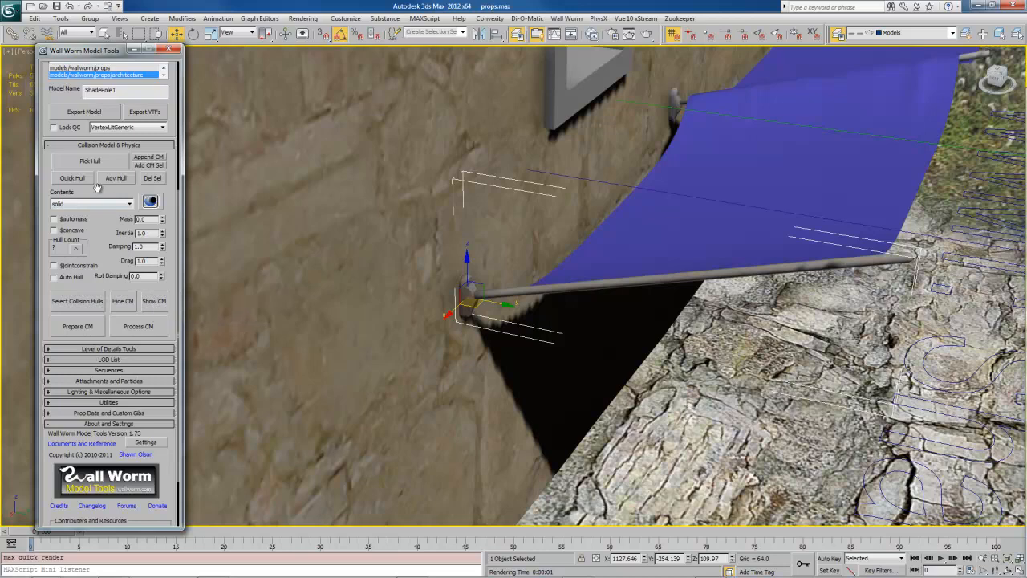
{"action": "left_click_drag", "start_coordinate": [99, 187], "coordinate": [83, 249]}
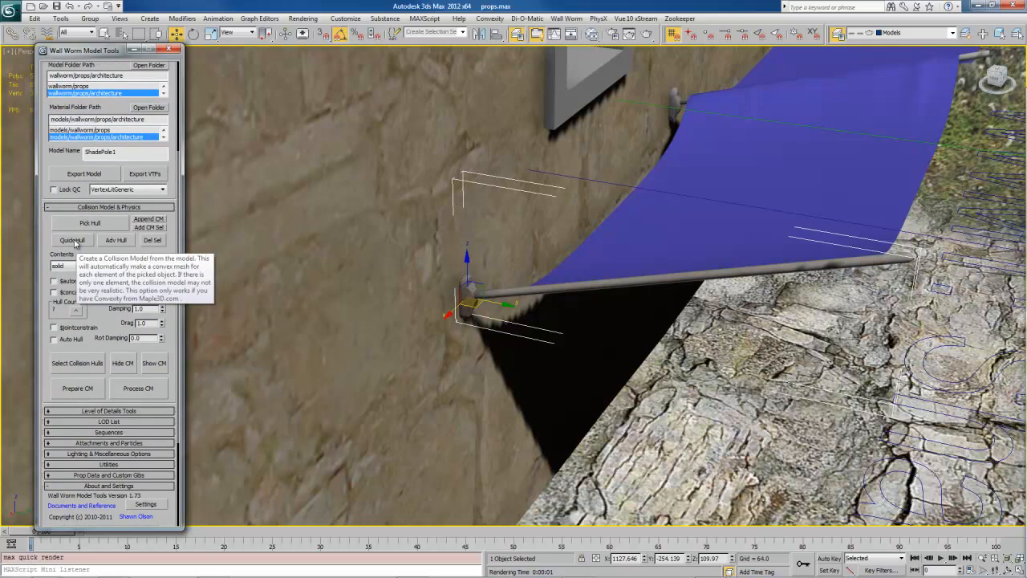
{"action": "left_click", "coordinate": [73, 240]}
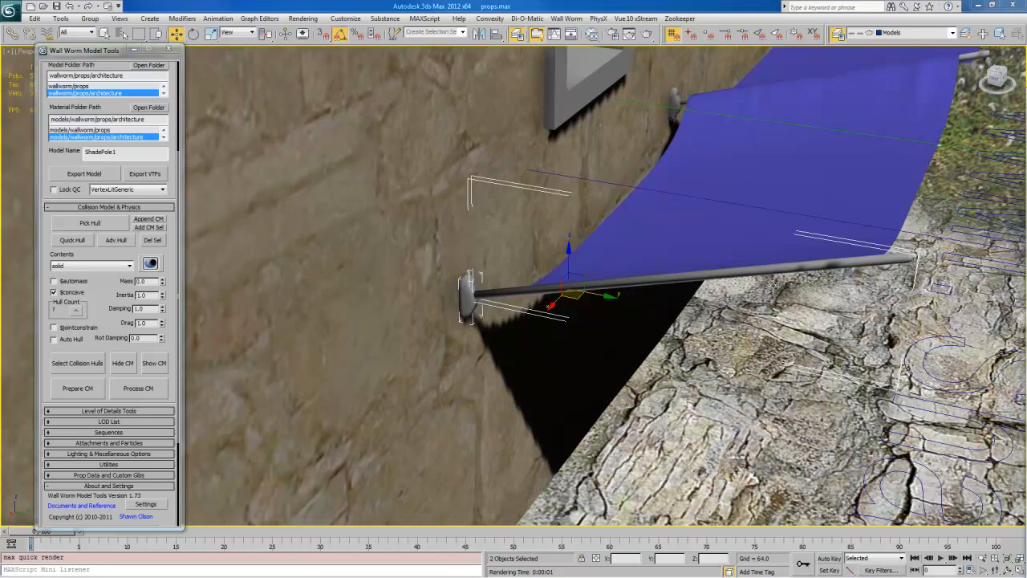
Step: Display edged faces and inspect the collision hulls around the wall mount and pole up close
{"action": "middle_click_drag", "start_coordinate": [514, 306], "coordinate": [493, 294]}
{"action": "key", "text": "F4"}
{"action": "scroll", "coordinate": [494, 292], "scroll_direction": "up", "scroll_amount": 5}
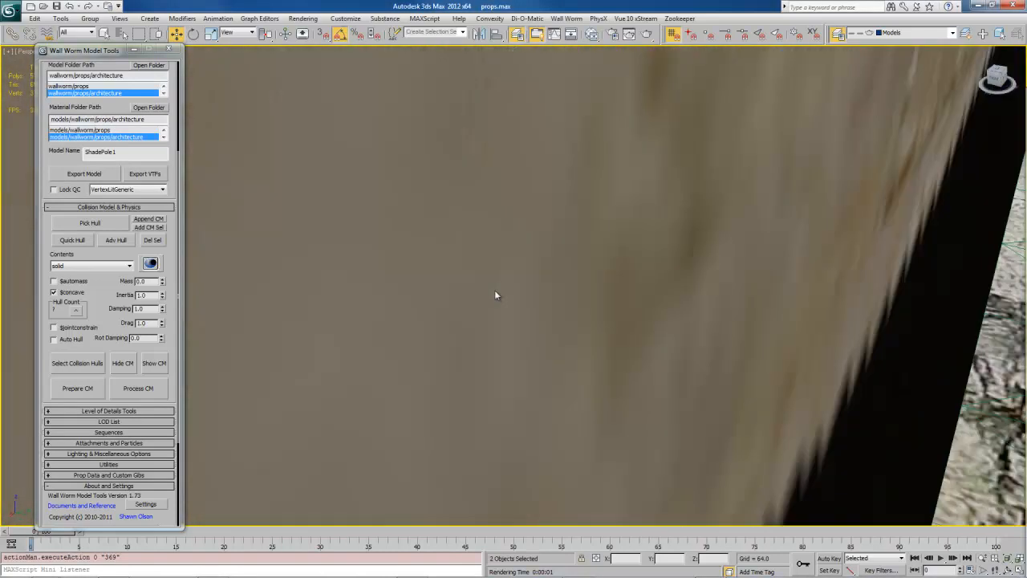
{"action": "scroll", "coordinate": [495, 294], "scroll_direction": "down", "scroll_amount": 2}
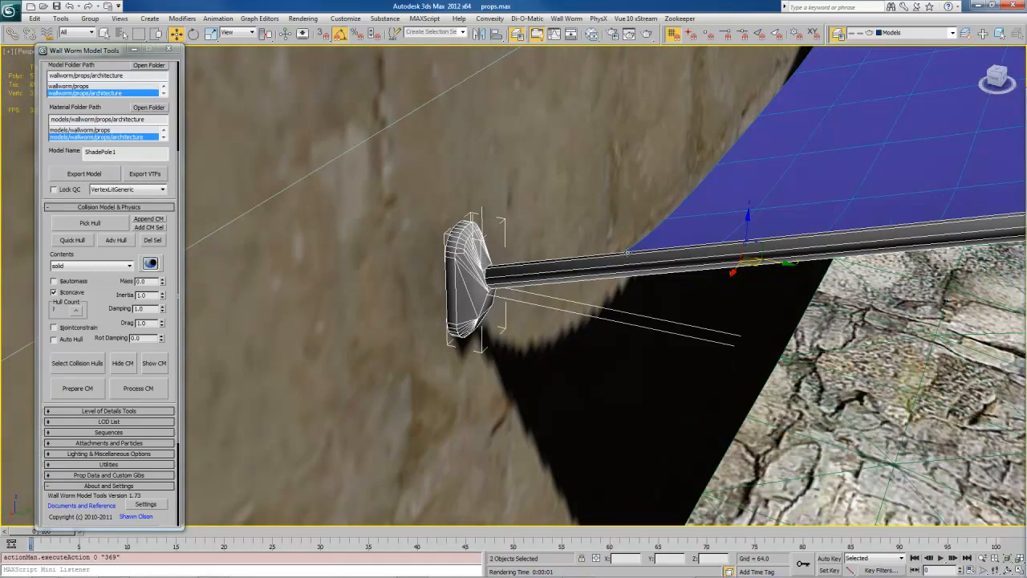
{"action": "middle_click_drag", "start_coordinate": [628, 252], "coordinate": [609, 274]}
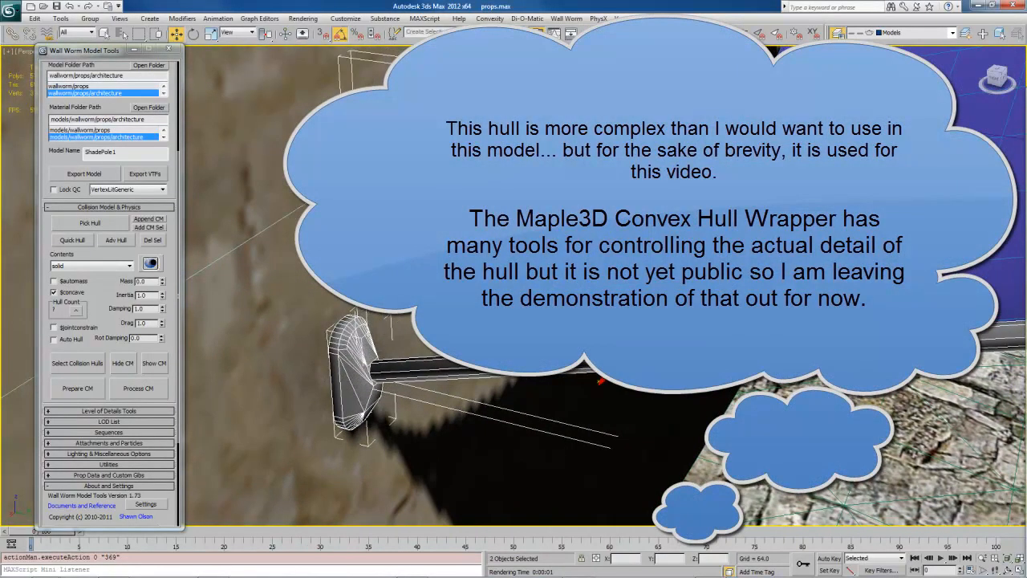
{"action": "middle_click_drag", "start_coordinate": [446, 356], "coordinate": [431, 362]}
{"action": "scroll", "coordinate": [431, 363], "scroll_direction": "down", "scroll_amount": 3}
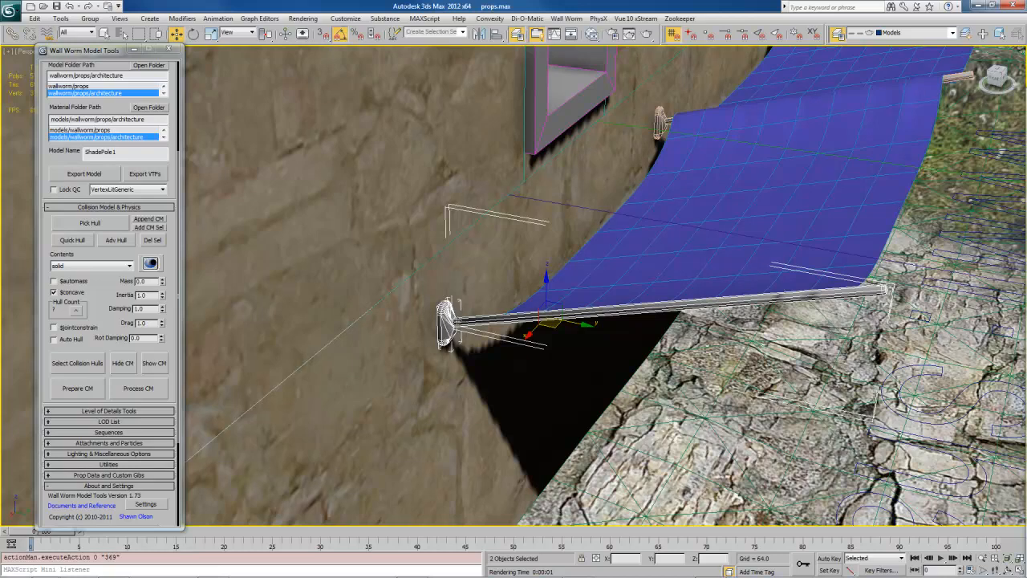
{"action": "middle_click_drag", "start_coordinate": [546, 321], "coordinate": [556, 323]}
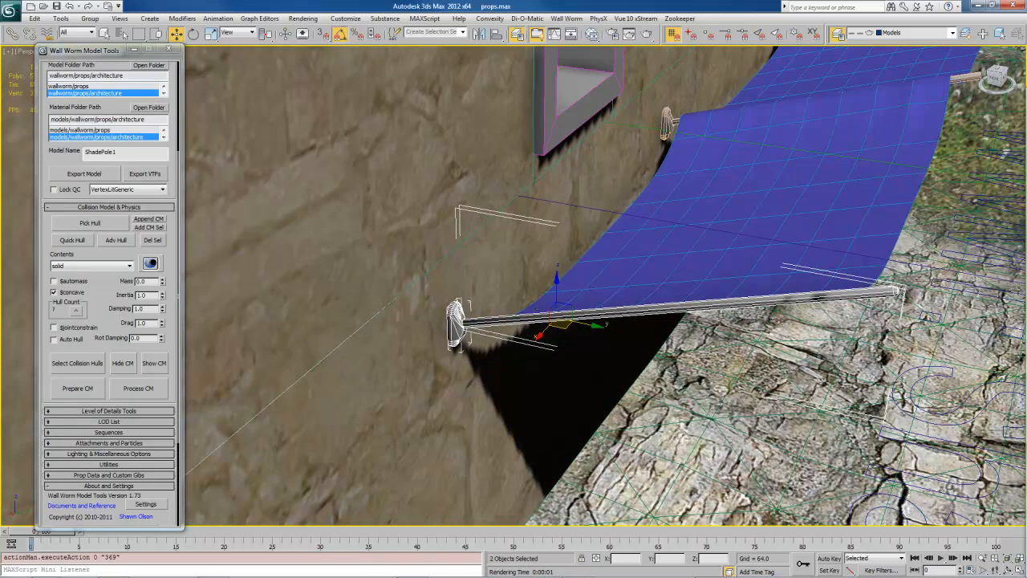
Step: Select the rod's and the wall mount's collision hulls individually to examine them as separate pieces
{"action": "left_click", "coordinate": [449, 326]}
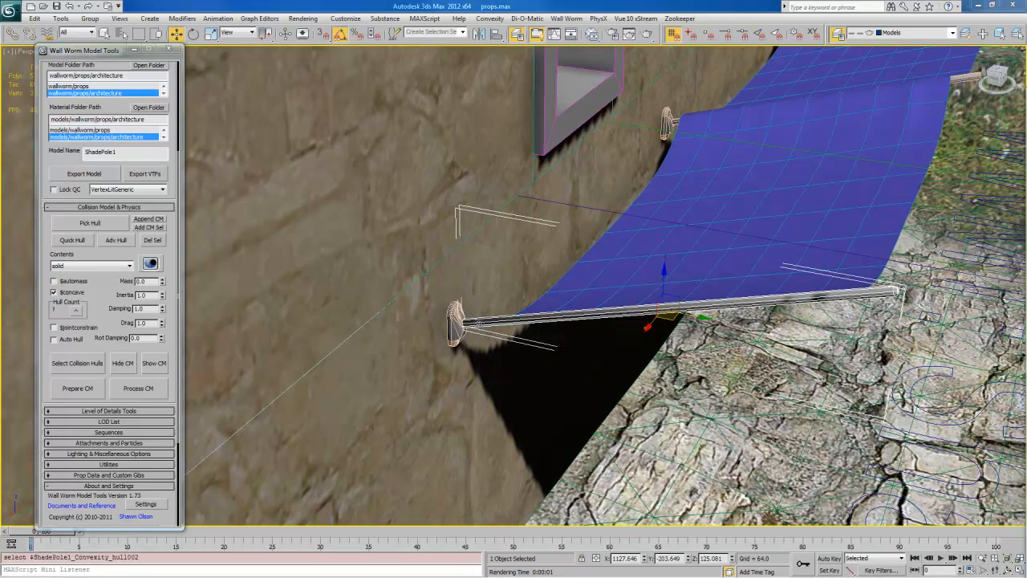
{"action": "left_click", "coordinate": [451, 327]}
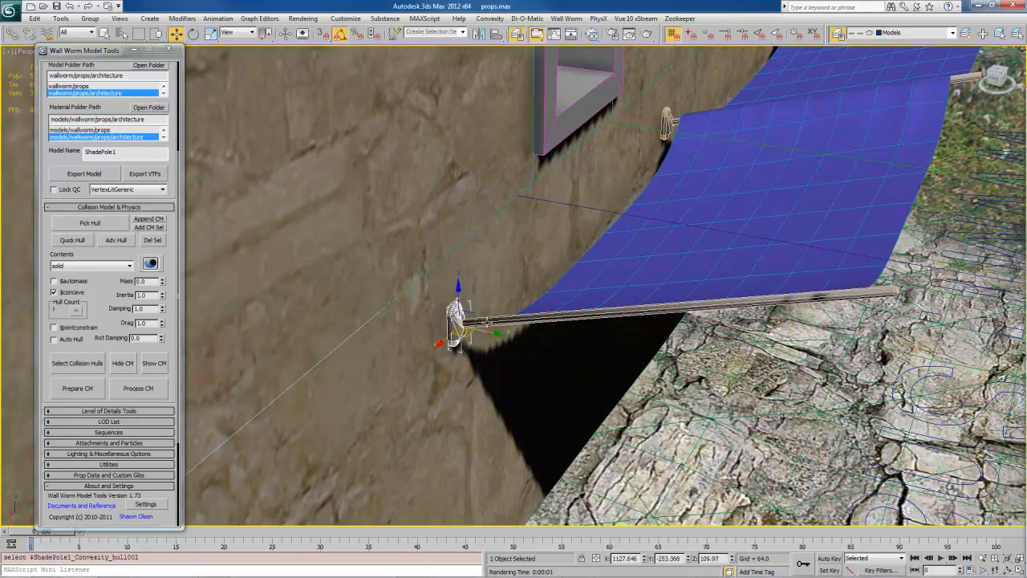
{"action": "left_click", "coordinate": [487, 322]}
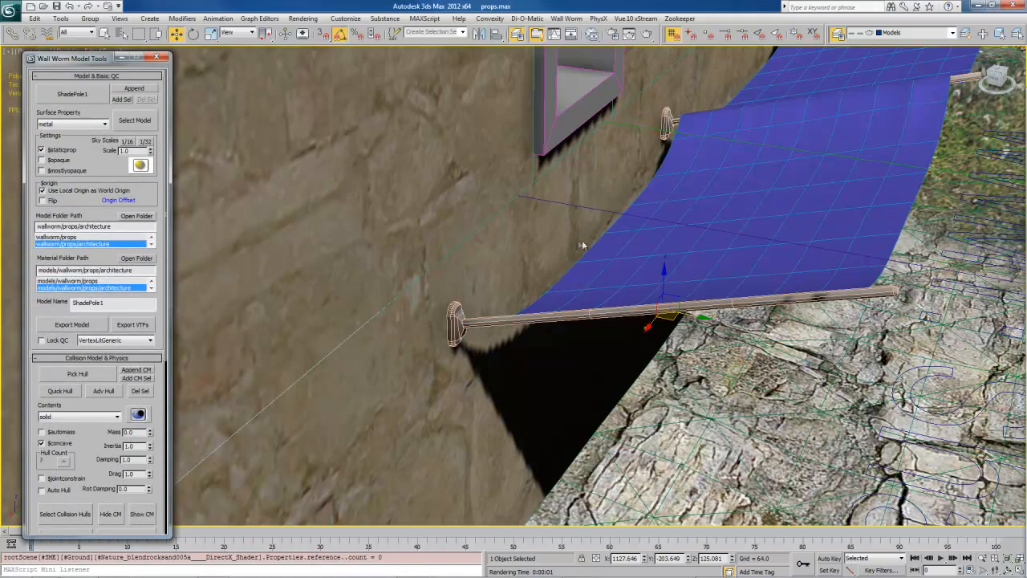
{"action": "middle_click_drag", "start_coordinate": [575, 239], "coordinate": [596, 254]}
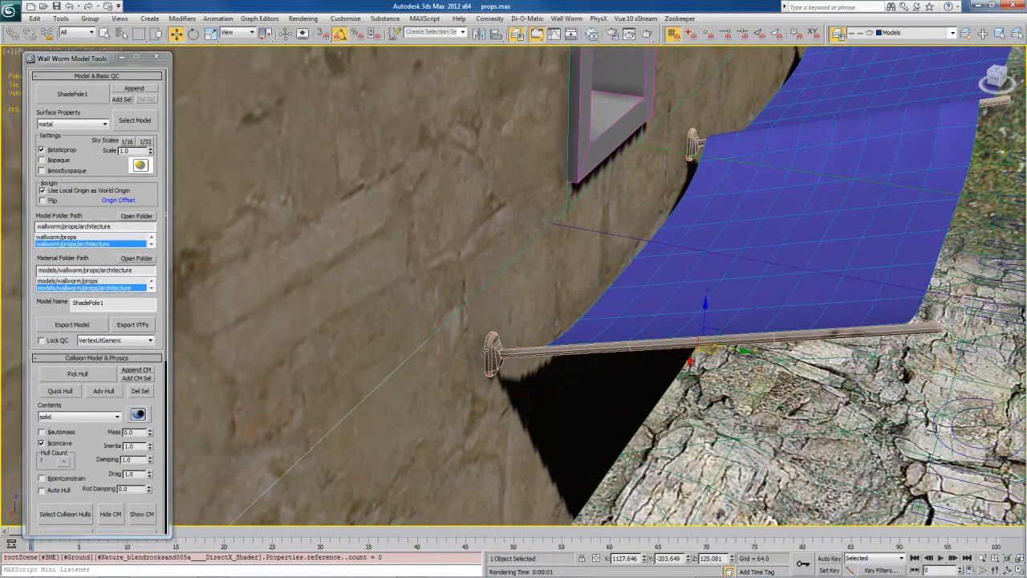
Step: Select the ShadePole1 mesh and compare its axis orientation in the Local and World reference coordinate systems
{"action": "left_click", "coordinate": [489, 353]}
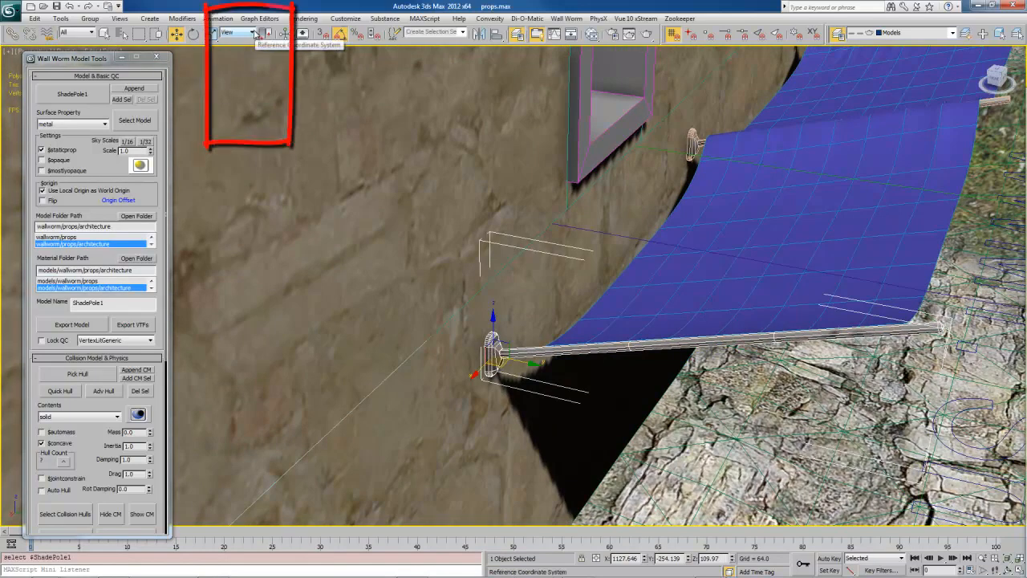
{"action": "left_click", "coordinate": [254, 33]}
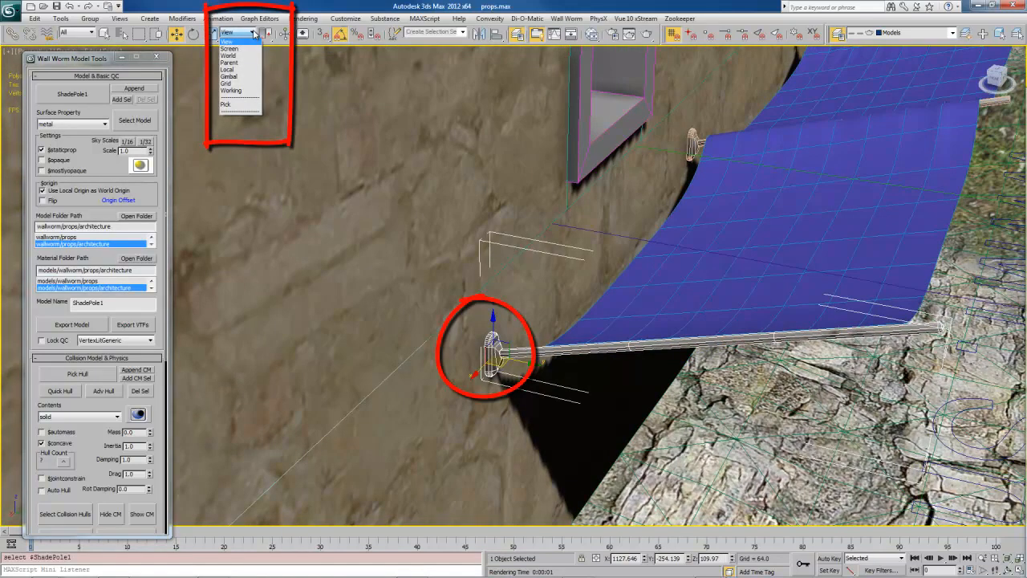
{"action": "left_click", "coordinate": [241, 69]}
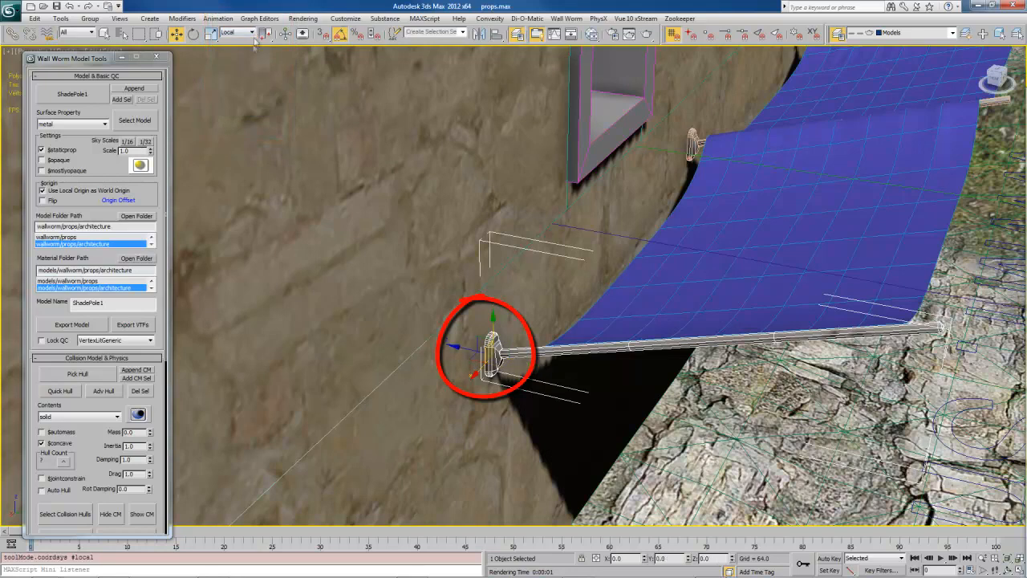
{"action": "left_click", "coordinate": [241, 32]}
{"action": "left_click", "coordinate": [239, 54]}
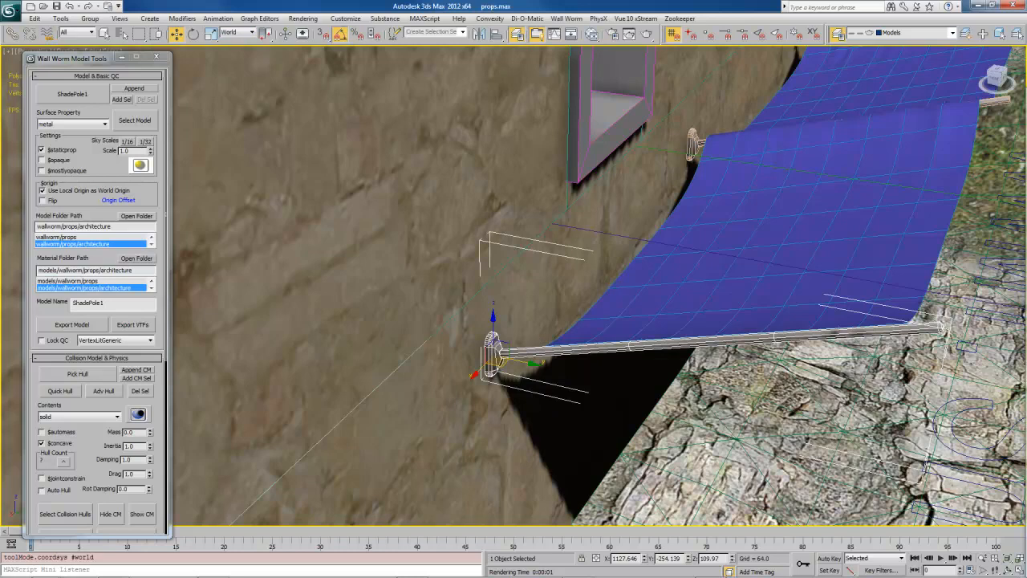
Step: Switch the reference coordinate system to Local and align only the ShadePole1 pivot to the world
{"action": "left_click_drag", "start_coordinate": [1026, 90], "coordinate": [915, 89]}
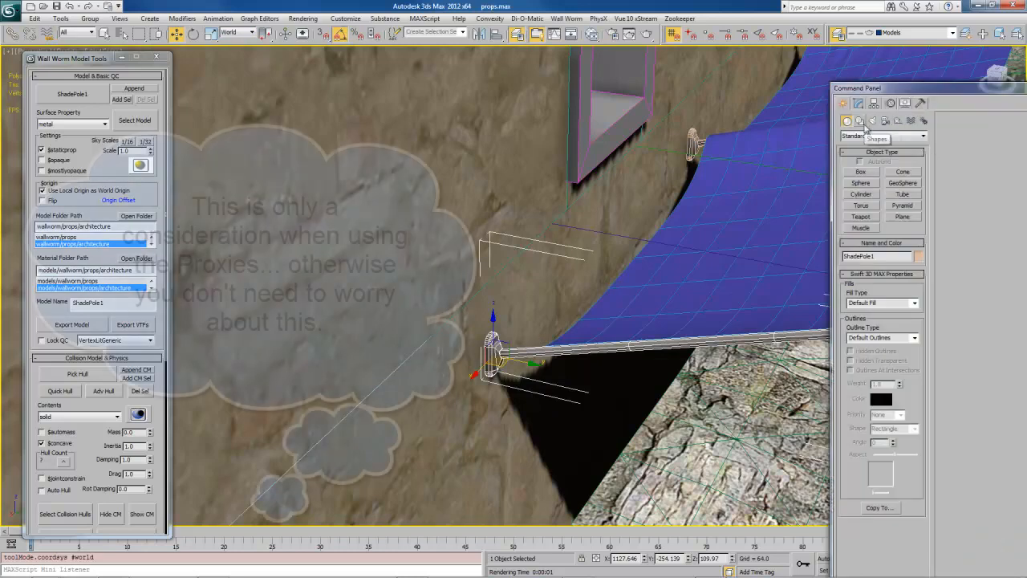
{"action": "left_click", "coordinate": [234, 33]}
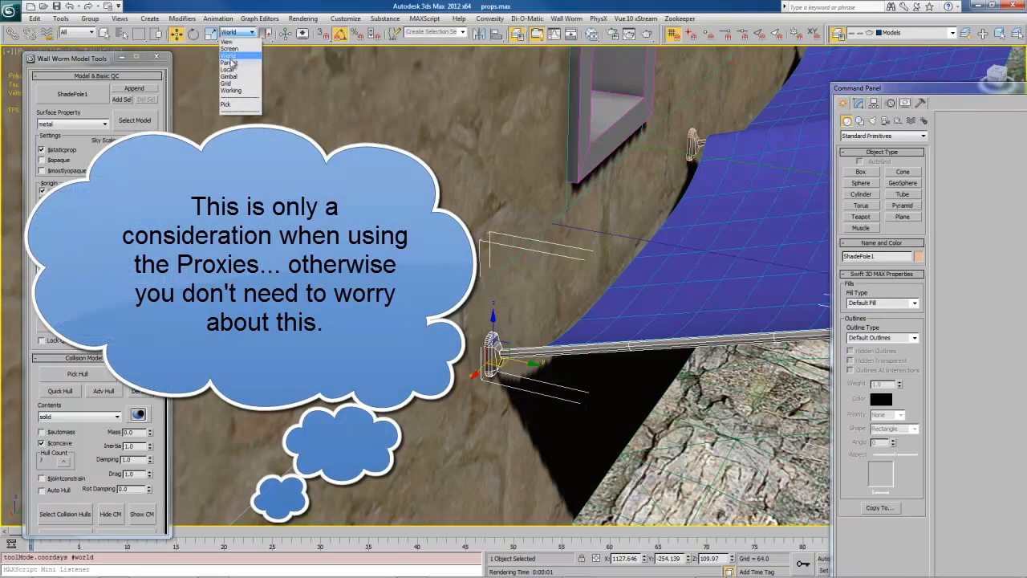
{"action": "left_click", "coordinate": [229, 70]}
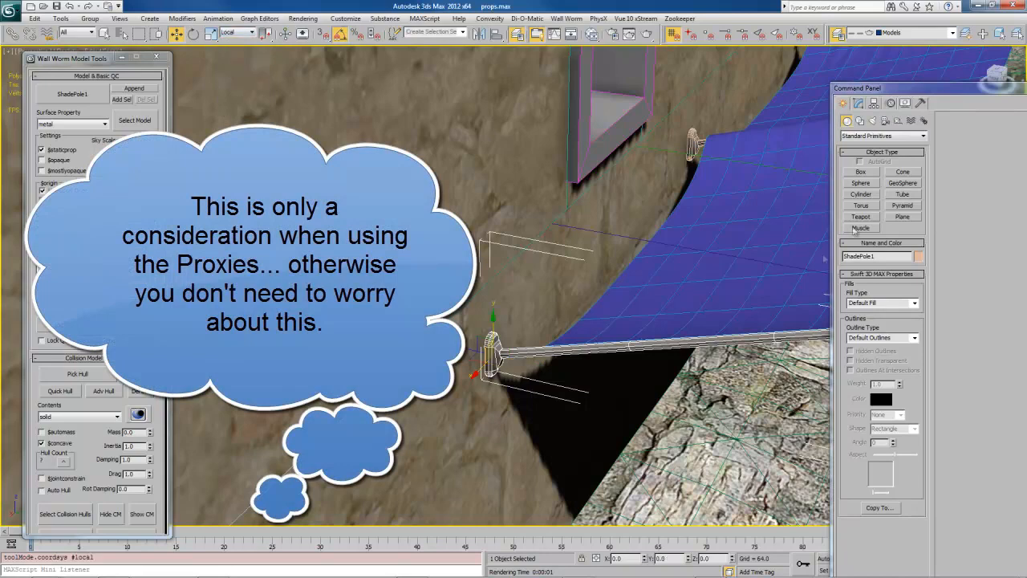
{"action": "left_click", "coordinate": [875, 104]}
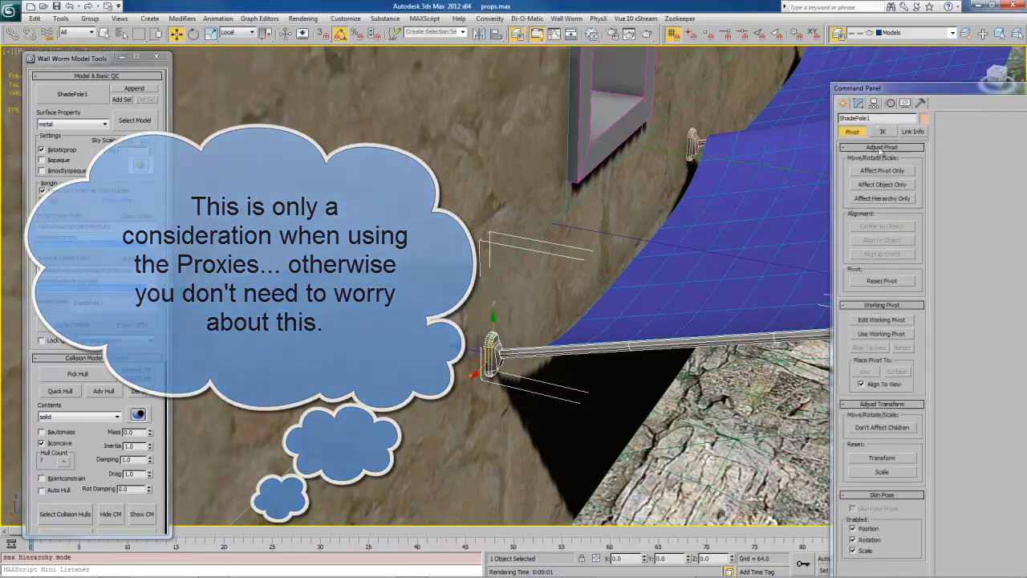
{"action": "left_click", "coordinate": [883, 172]}
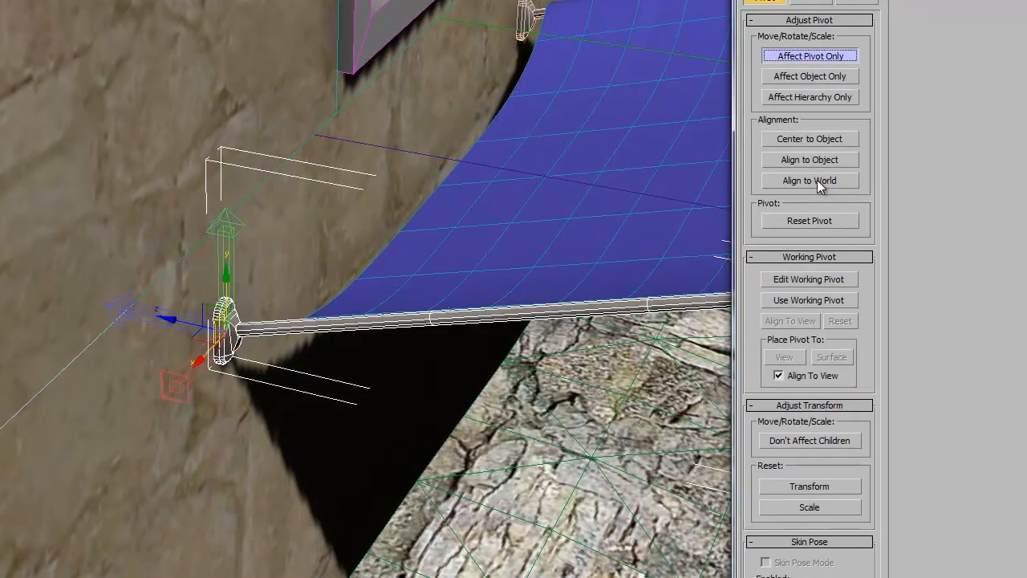
{"action": "left_click", "coordinate": [887, 254]}
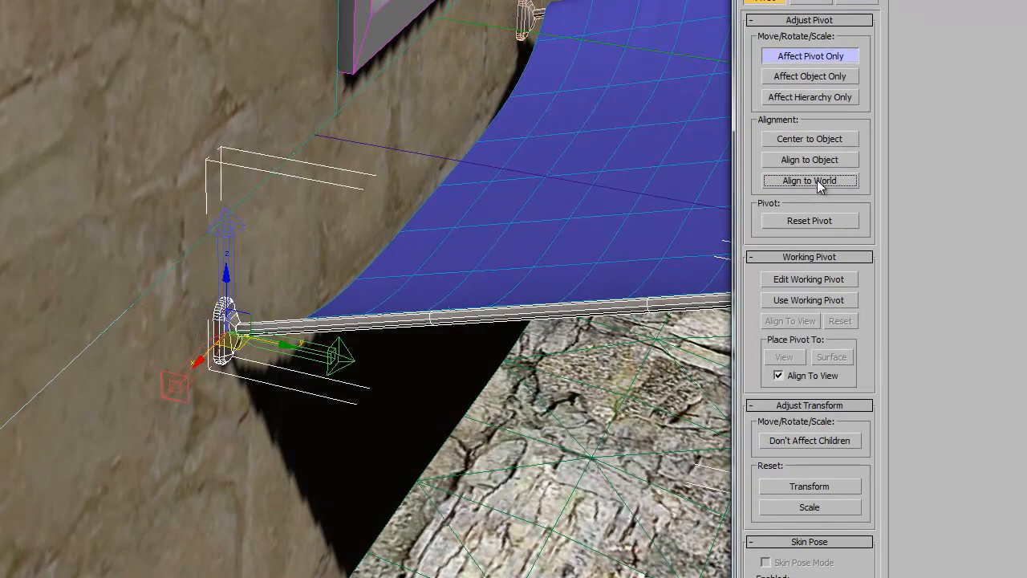
Step: Leave pivot-only editing and examine the shade pole and its realigned axes from near and far
{"action": "left_click", "coordinate": [833, 57]}
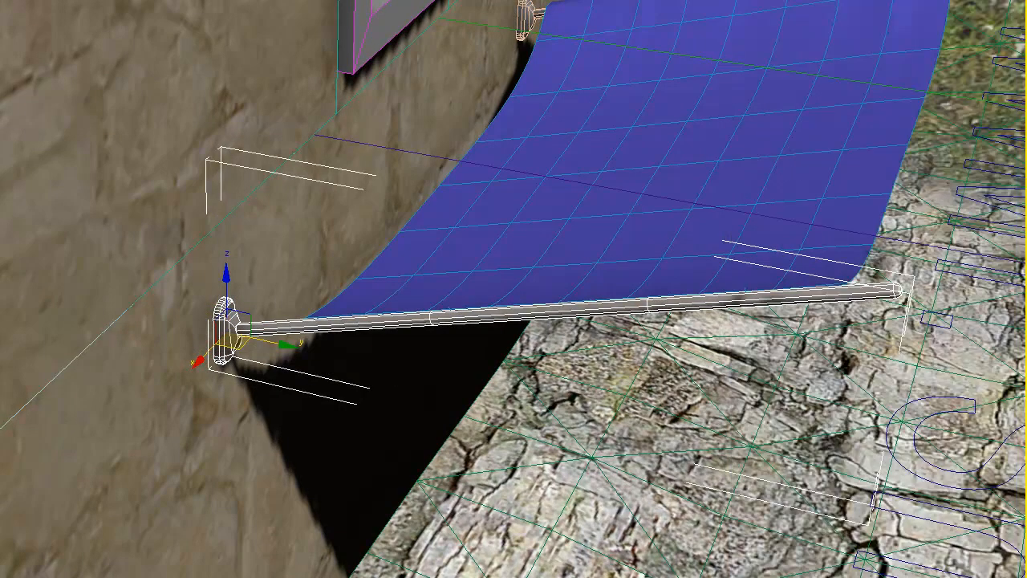
{"action": "middle_click_drag", "start_coordinate": [589, 173], "coordinate": [592, 198]}
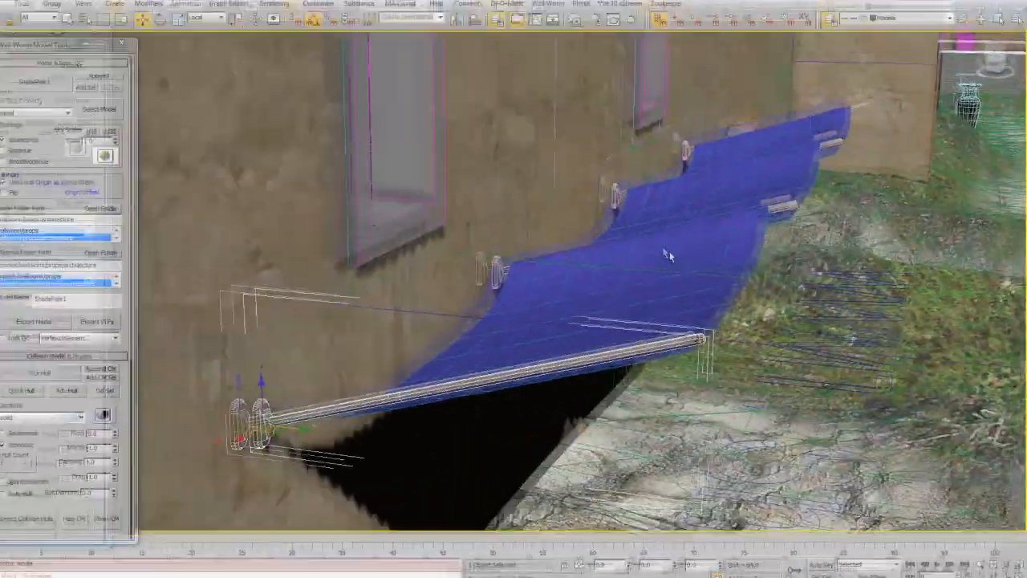
{"action": "middle_click_drag", "start_coordinate": [669, 255], "coordinate": [653, 252], "text": "alt"}
{"action": "scroll", "coordinate": [653, 253], "scroll_direction": "down", "scroll_amount": 5}
{"action": "middle_click_drag", "start_coordinate": [427, 347], "coordinate": [455, 343], "text": "alt"}
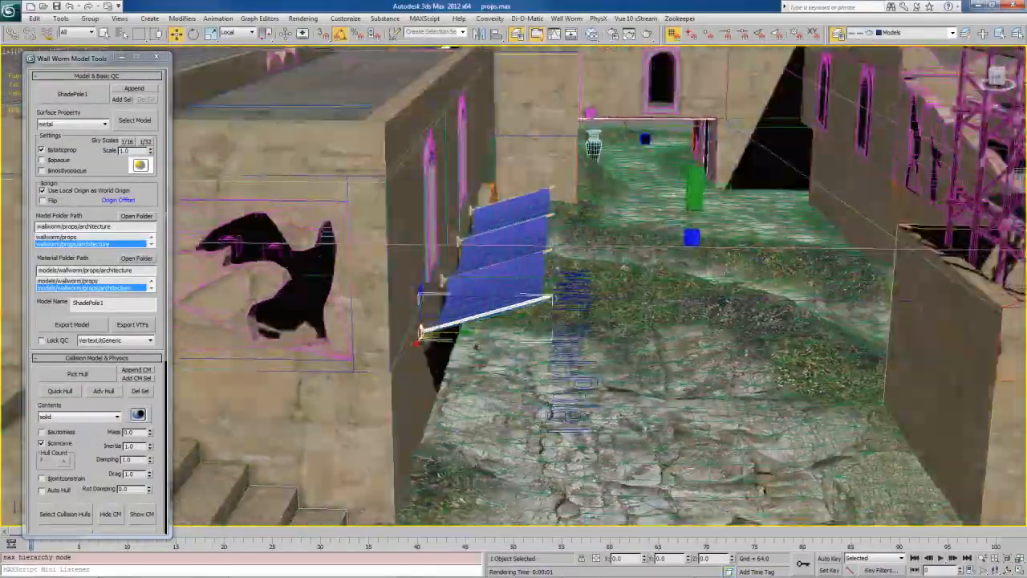
{"action": "middle_click_drag", "start_coordinate": [661, 279], "coordinate": [623, 341]}
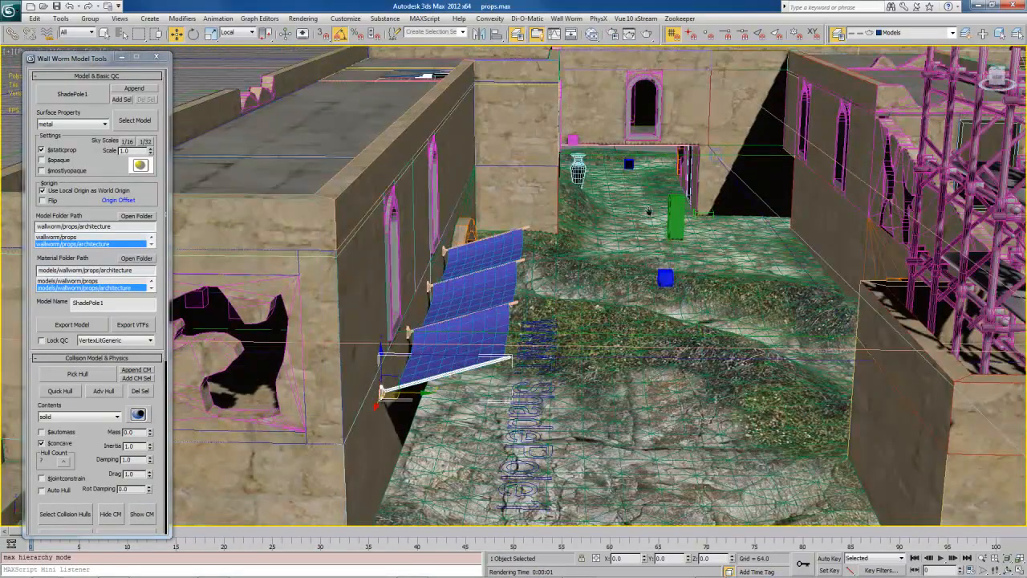
{"action": "middle_click_drag", "start_coordinate": [549, 341], "coordinate": [560, 347], "text": "alt"}
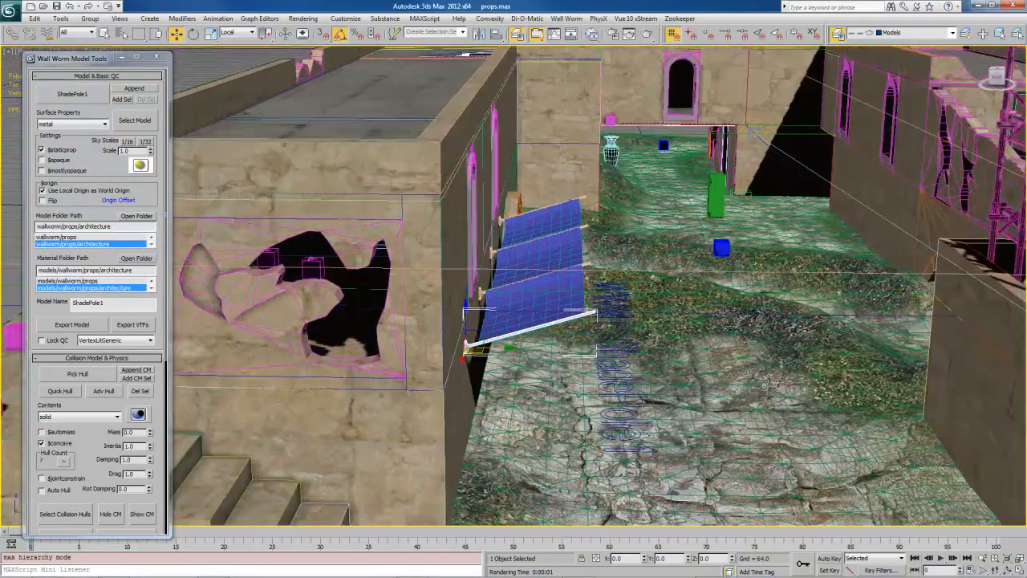
{"action": "scroll", "coordinate": [560, 347], "scroll_direction": "up", "scroll_amount": 3}
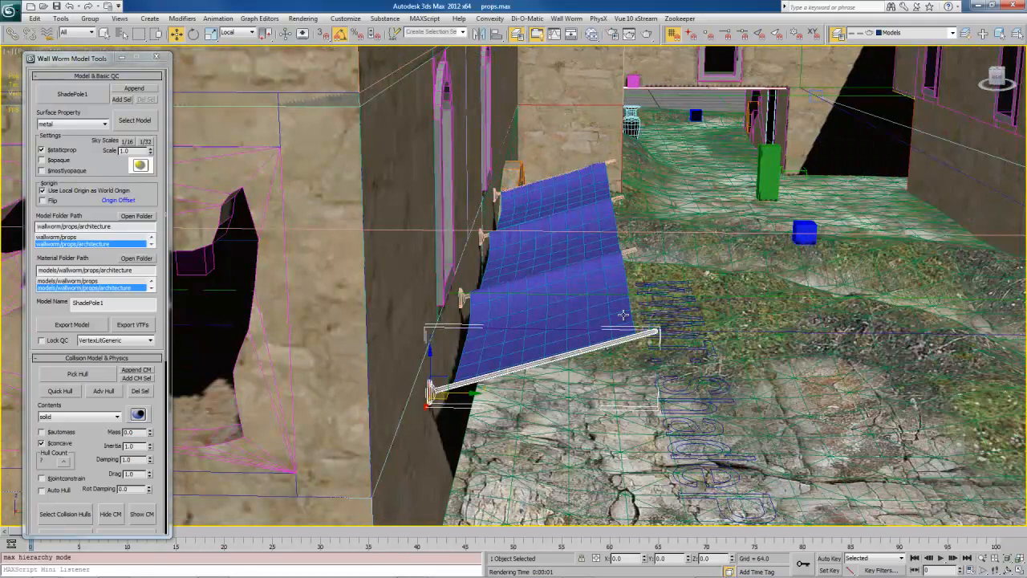
{"action": "middle_click_drag", "start_coordinate": [558, 364], "coordinate": [545, 356], "text": "alt"}
{"action": "scroll", "coordinate": [544, 355], "scroll_direction": "up", "scroll_amount": 3}
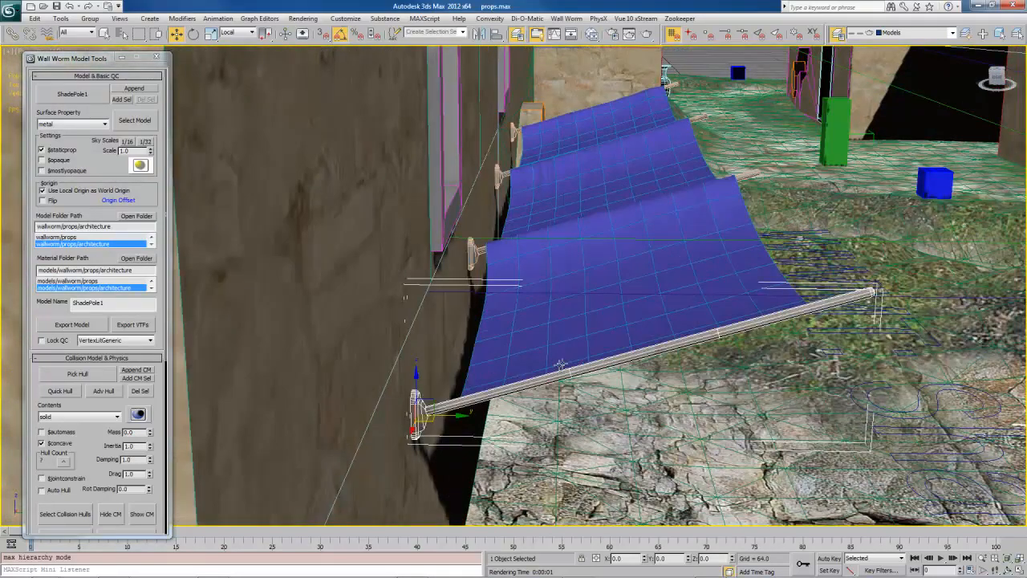
{"action": "mouse_move", "coordinate": [625, 357]}
{"action": "middle_mouse_down", "text": "alt"}
{"action": "mouse_move", "coordinate": [595, 364]}
{"action": "mouse_move", "coordinate": [628, 365]}
{"action": "middle_mouse_up", "text": "alt"}
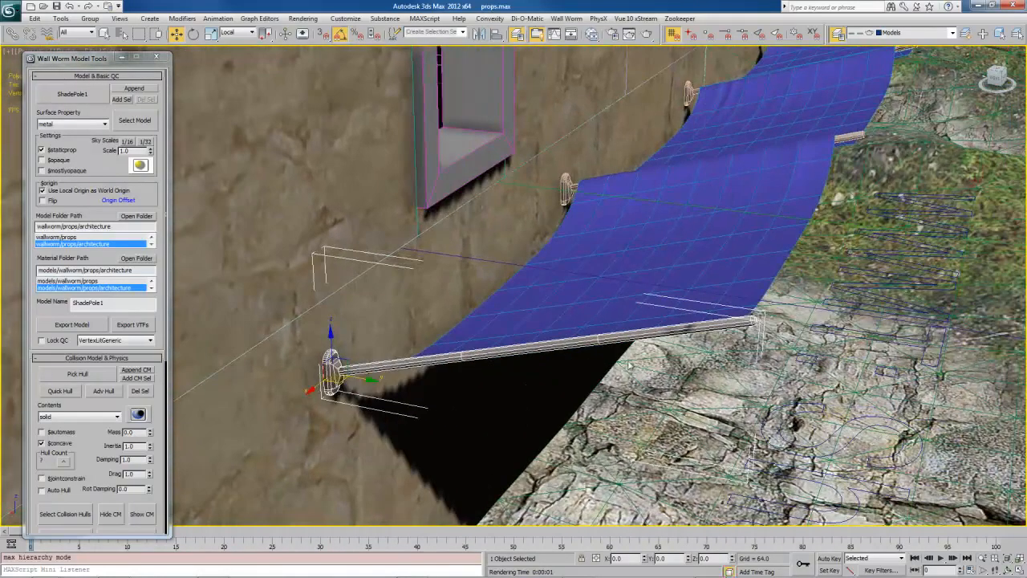
Step: Generate one level of detail for the ShadePole1 model
{"action": "left_click", "coordinate": [50, 358]}
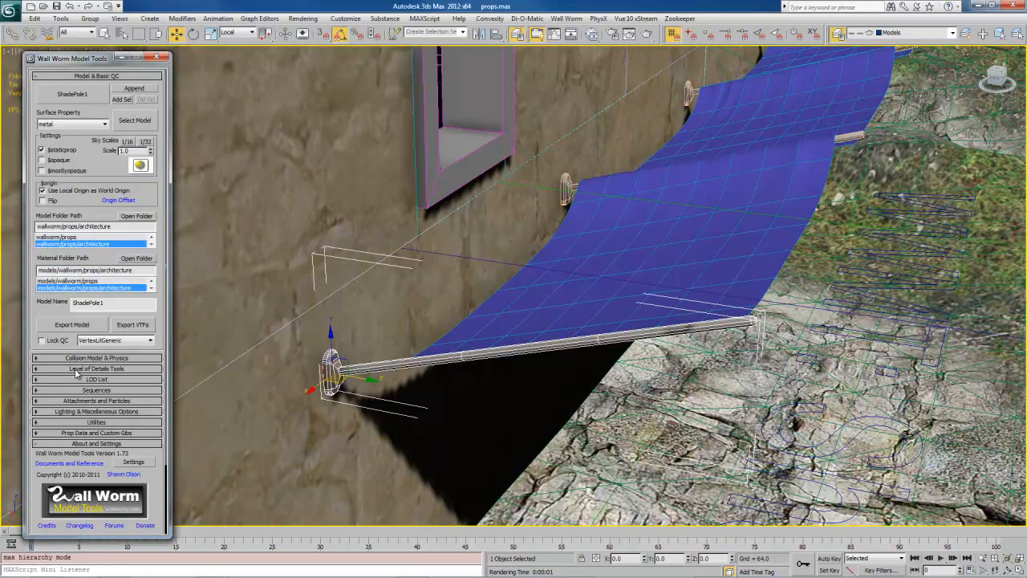
{"action": "left_click", "coordinate": [77, 370]}
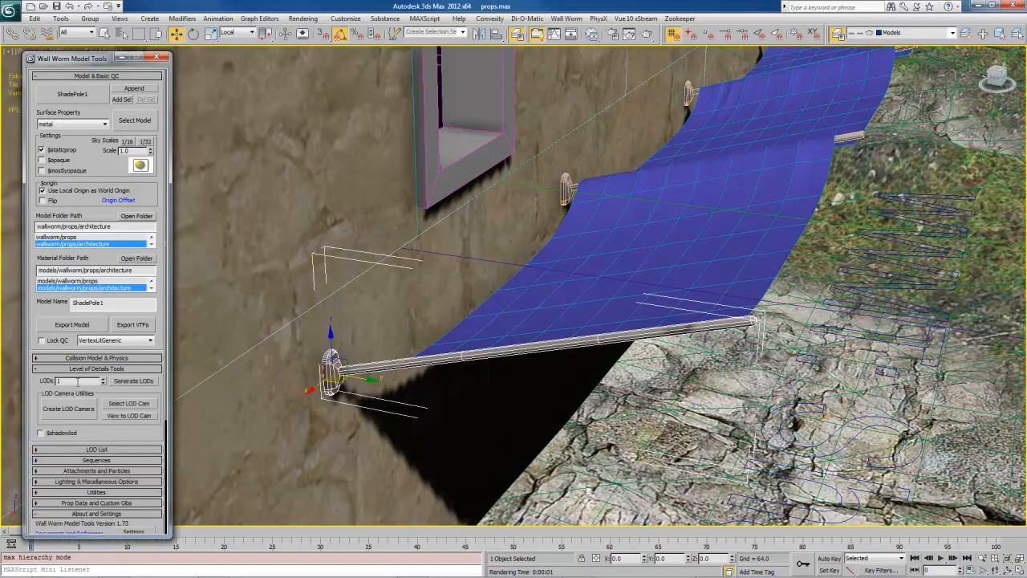
{"action": "left_click", "coordinate": [131, 382]}
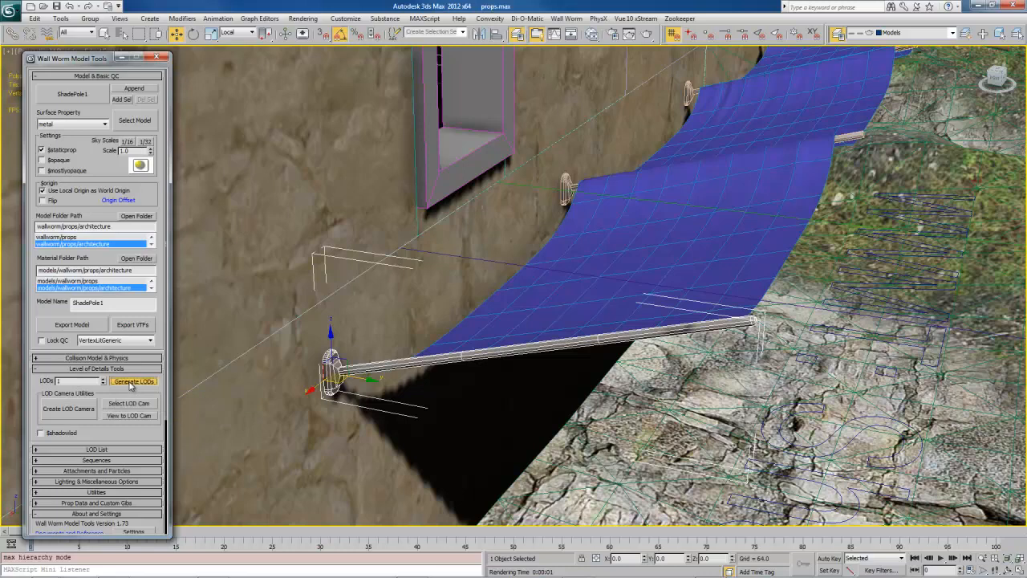
Step: Show LOD 1 with its radius gizmo and select the ShadePole1_LOD1 mesh near the wall mount
{"action": "middle_click_drag", "start_coordinate": [319, 407], "coordinate": [383, 363]}
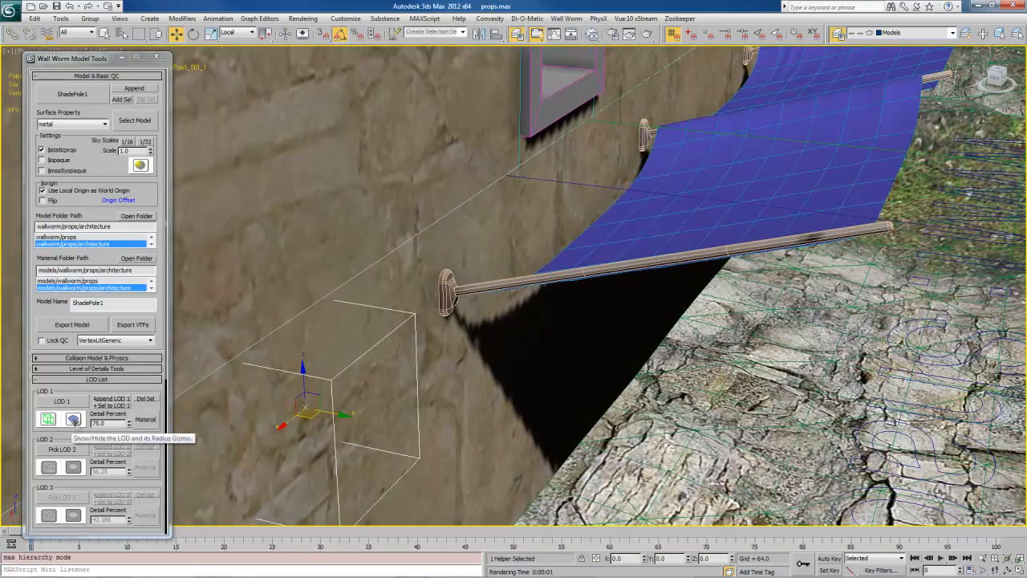
{"action": "scroll", "coordinate": [450, 355], "scroll_direction": "up", "scroll_amount": 5}
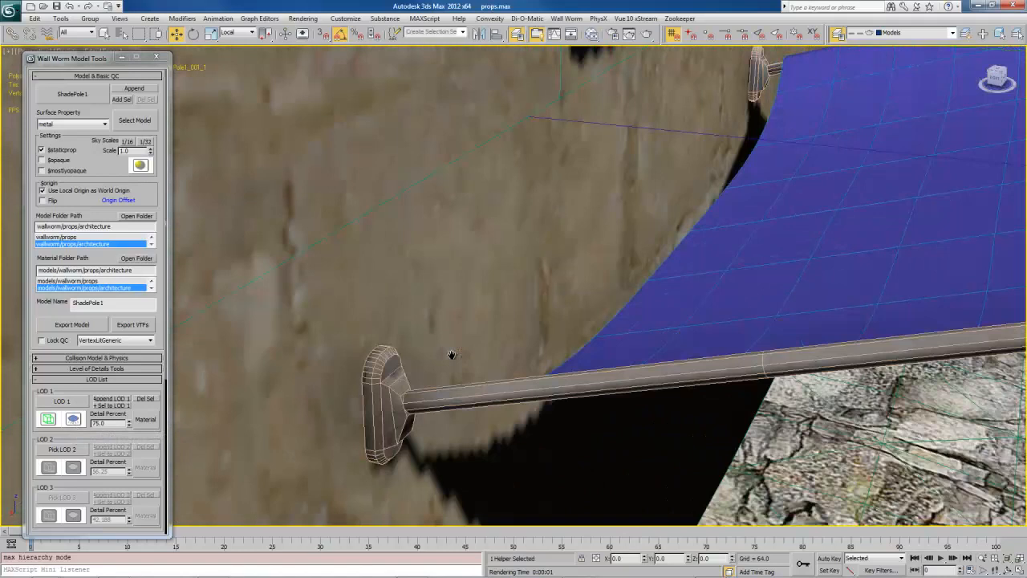
{"action": "mouse_move", "coordinate": [416, 352]}
{"action": "middle_mouse_down"}
{"action": "mouse_move", "coordinate": [406, 353]}
{"action": "mouse_move", "coordinate": [416, 346]}
{"action": "middle_mouse_up"}
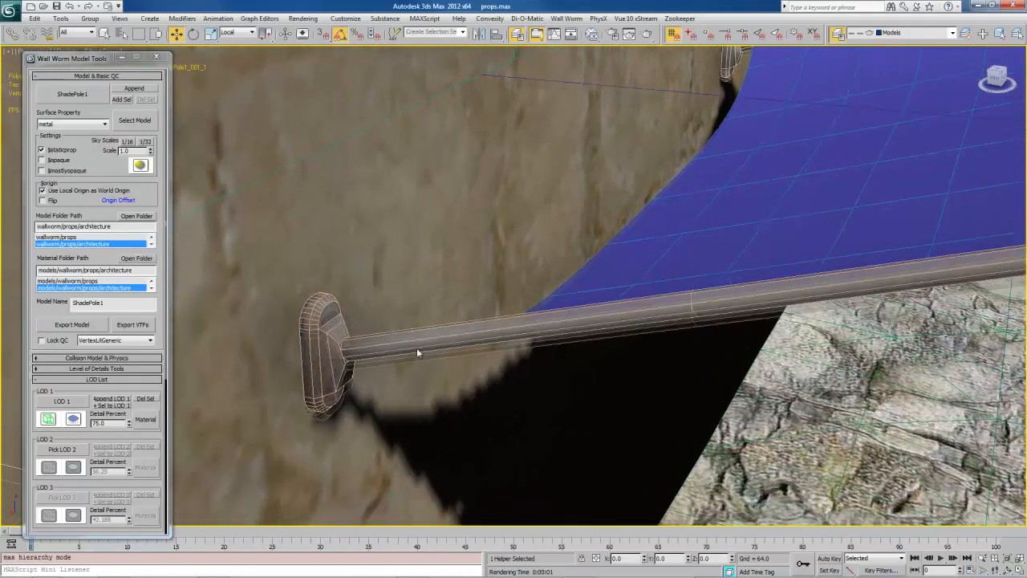
{"action": "left_click", "coordinate": [73, 419]}
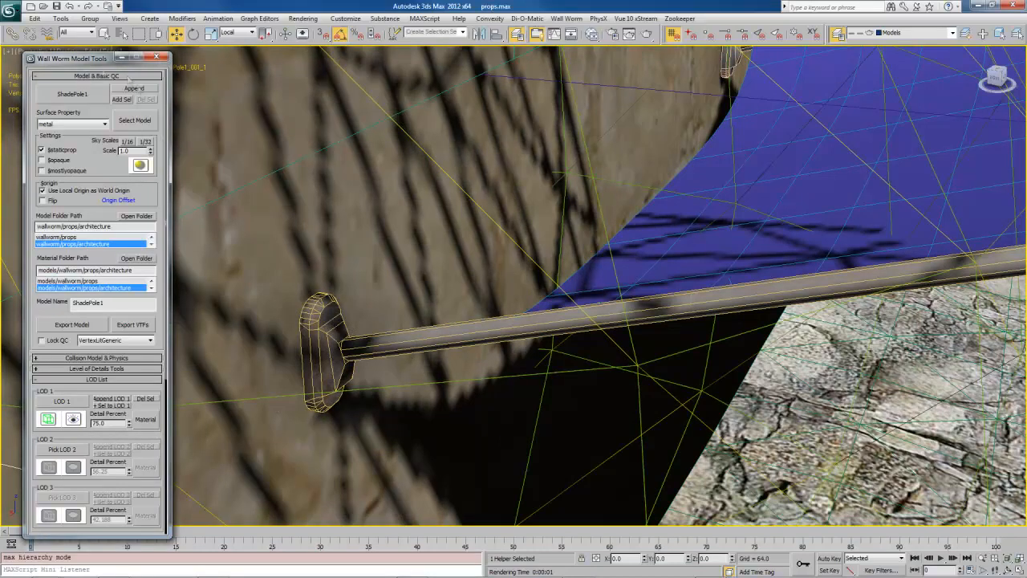
{"action": "left_click_drag", "start_coordinate": [88, 59], "coordinate": [97, 150]}
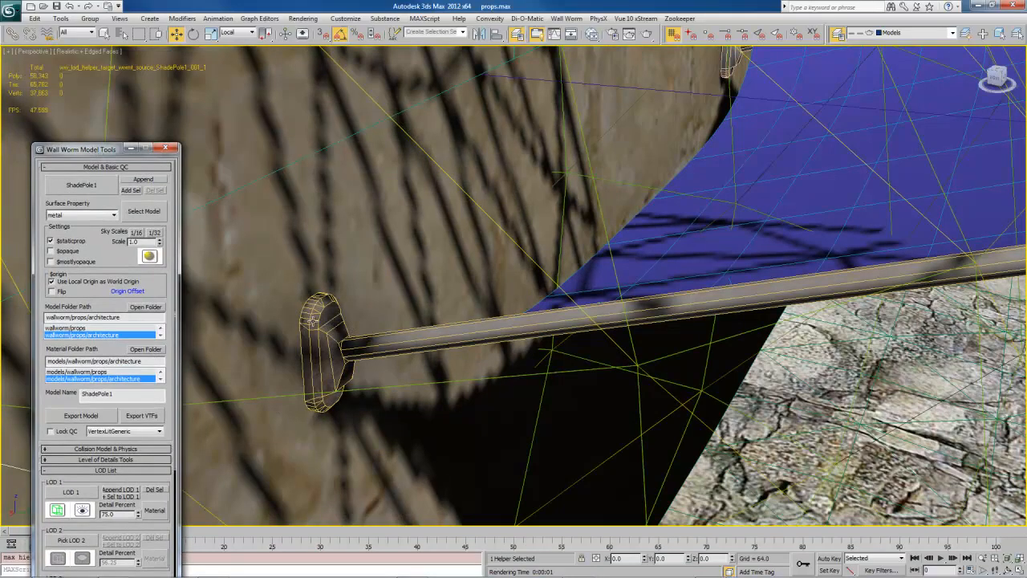
{"action": "left_click", "coordinate": [324, 344]}
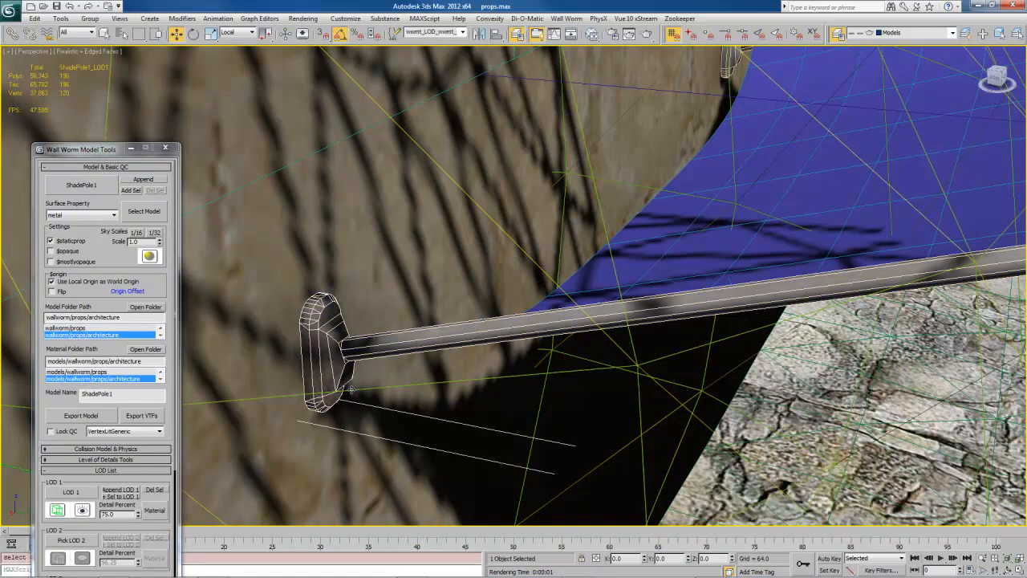
{"action": "middle_click_drag", "start_coordinate": [321, 368], "coordinate": [419, 405], "text": "alt"}
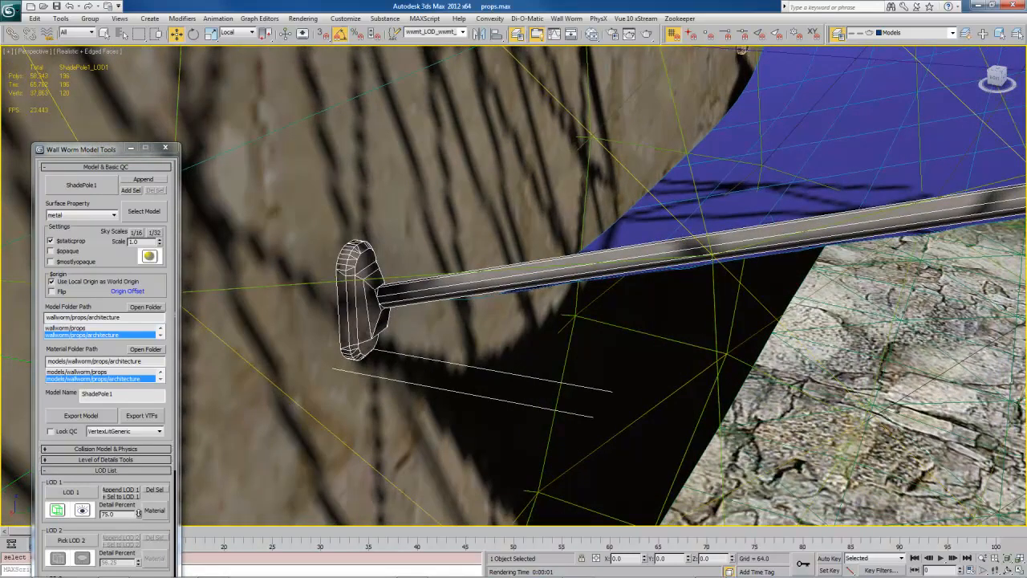
Step: Reduce the detail percent of LOD 1 to 55.4 and turn off edged faces in the viewport
{"action": "left_click_drag", "start_coordinate": [138, 512], "coordinate": [137, 565]}
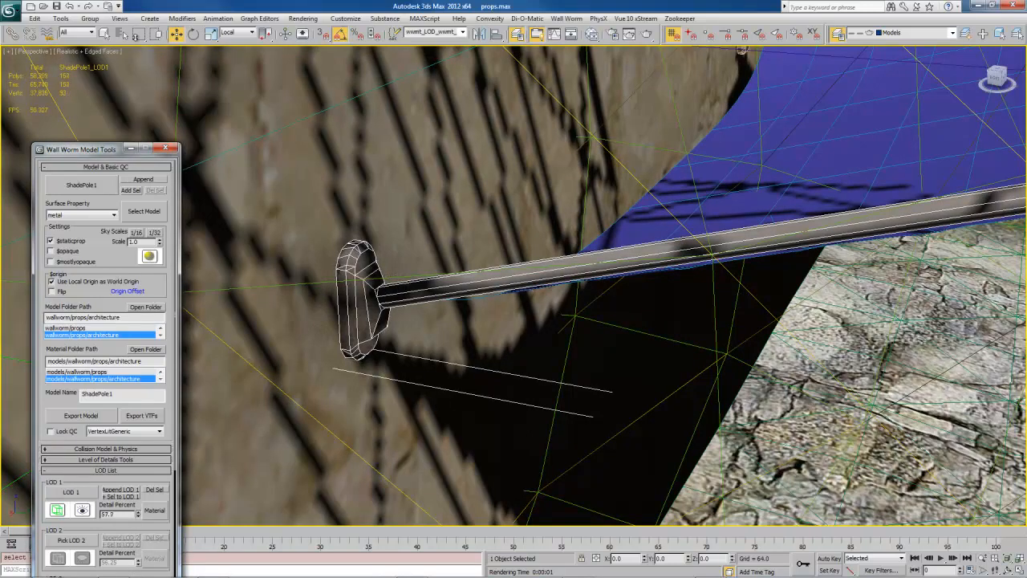
{"action": "left_click_drag", "start_coordinate": [136, 38], "coordinate": [136, 51]}
{"action": "middle_click_drag", "start_coordinate": [467, 355], "coordinate": [486, 259]}
{"action": "scroll", "coordinate": [398, 256], "scroll_direction": "down", "scroll_amount": 7}
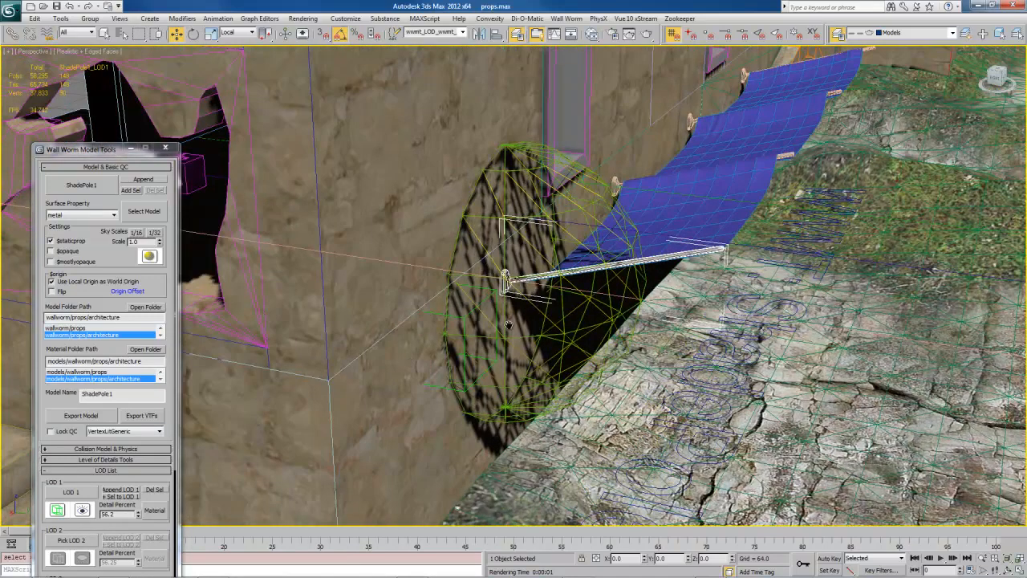
{"action": "mouse_move", "coordinate": [508, 325]}
{"action": "middle_mouse_down"}
{"action": "mouse_move", "coordinate": [452, 339]}
{"action": "mouse_move", "coordinate": [513, 336]}
{"action": "middle_mouse_up"}
{"action": "key", "text": "F4"}
{"action": "left_click", "coordinate": [137, 517]}
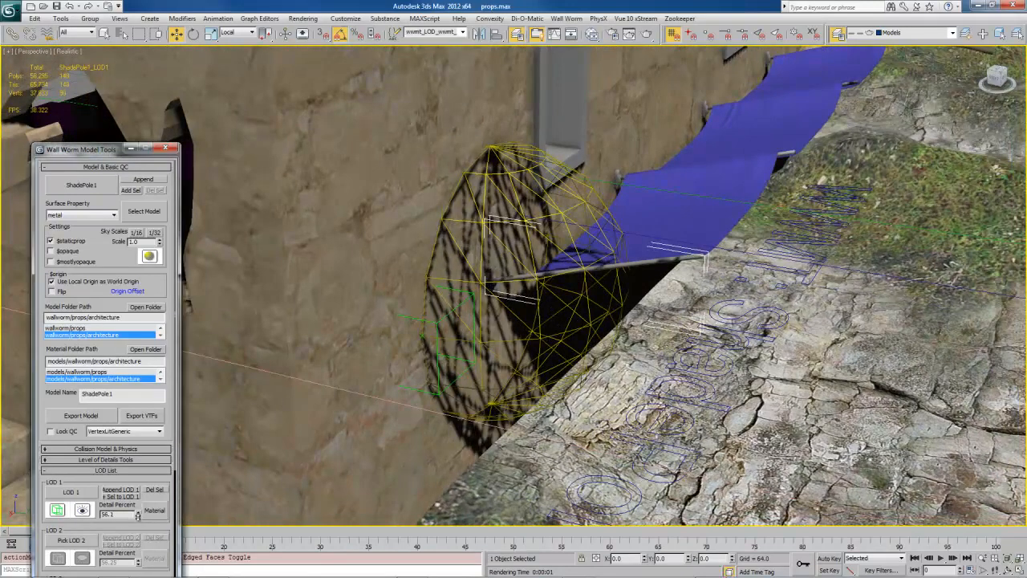
{"action": "left_click_drag", "start_coordinate": [139, 528], "coordinate": [141, 523]}
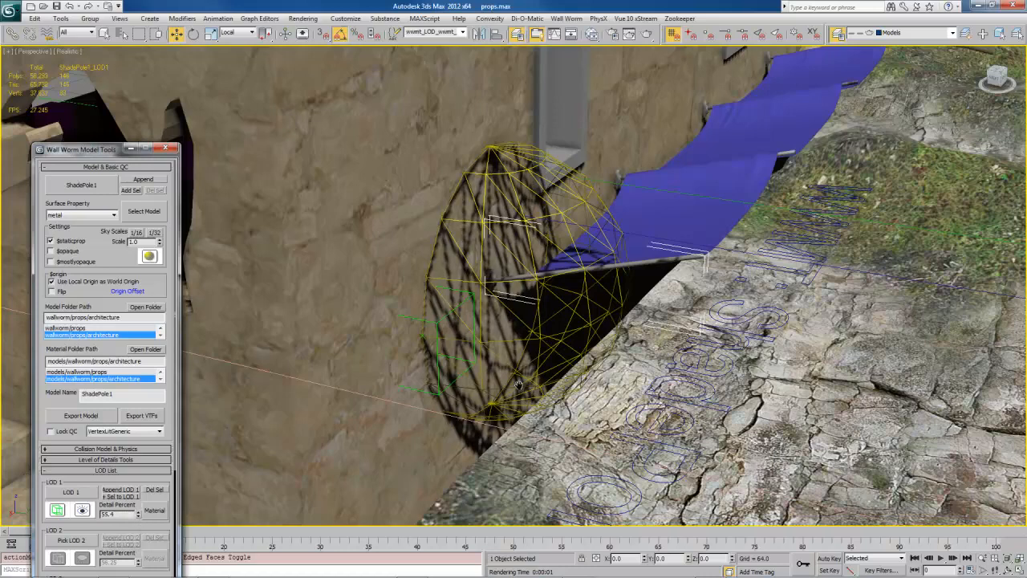
{"action": "middle_click_drag", "start_coordinate": [518, 386], "coordinate": [475, 395], "text": "alt"}
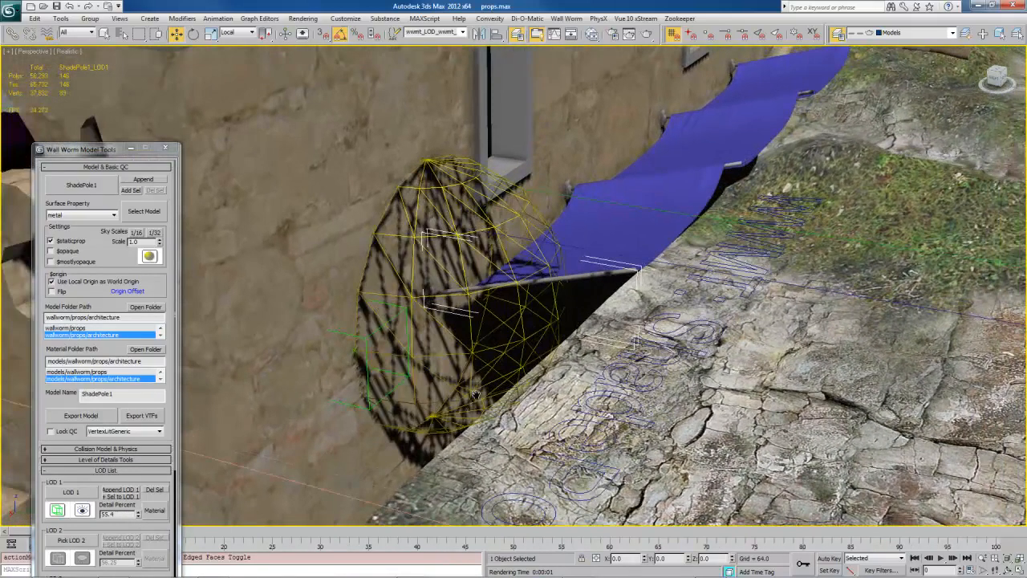
{"action": "scroll", "coordinate": [492, 355], "scroll_direction": "up", "scroll_amount": 4}
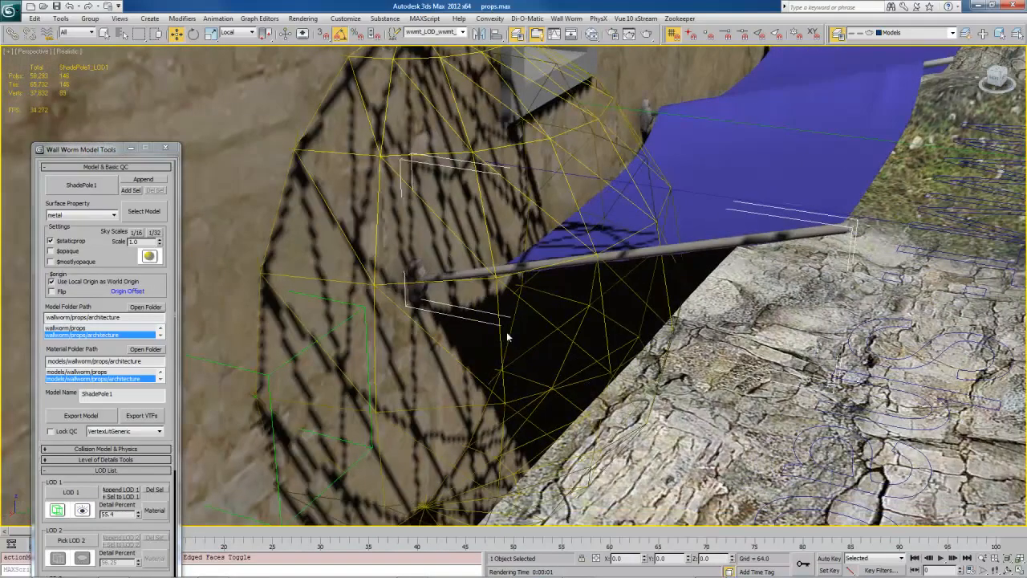
{"action": "scroll", "coordinate": [530, 316], "scroll_direction": "down", "scroll_amount": 4}
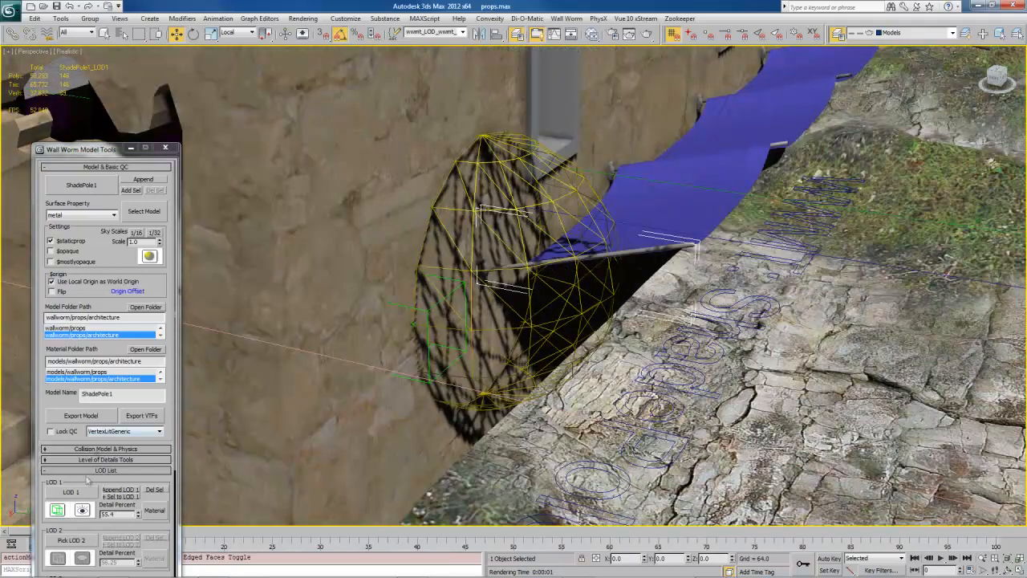
Step: Select the LOD 1 distance helper and move it farther from the pole to enlarge the LOD radius
{"action": "left_click", "coordinate": [56, 511]}
{"action": "scroll", "coordinate": [447, 391], "scroll_direction": "down", "scroll_amount": 5}
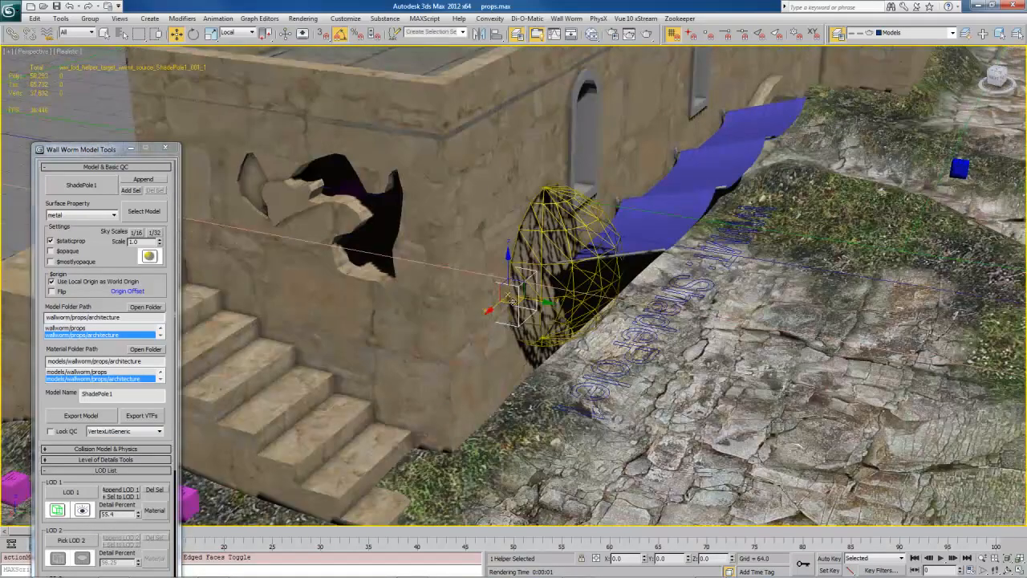
{"action": "left_click_drag", "start_coordinate": [512, 302], "coordinate": [435, 392]}
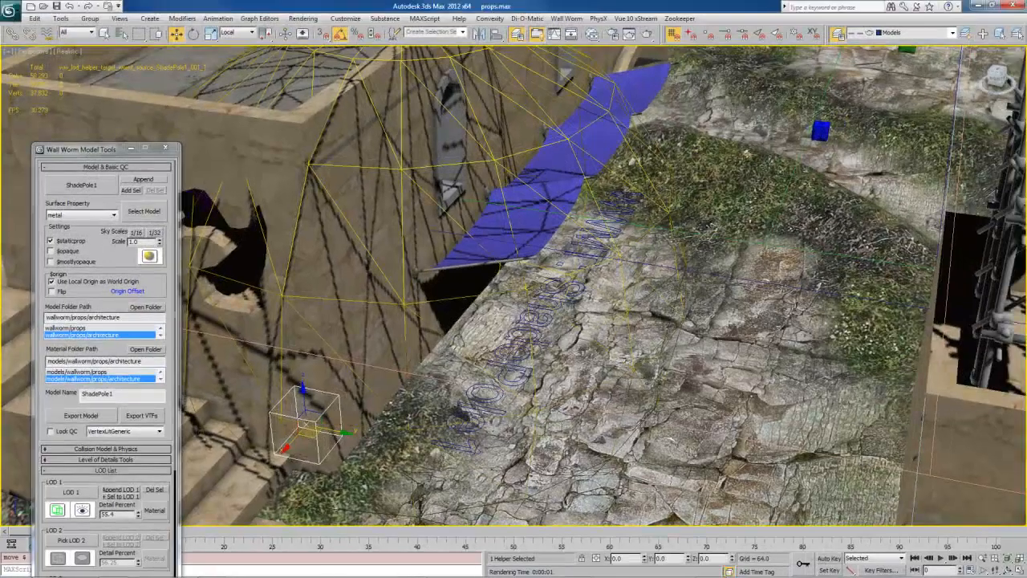
Step: Toggle LOD 1 off and on, selecting the original pole and the LOD mesh to compare them, and leave the LOD hidden
{"action": "left_click", "coordinate": [82, 509]}
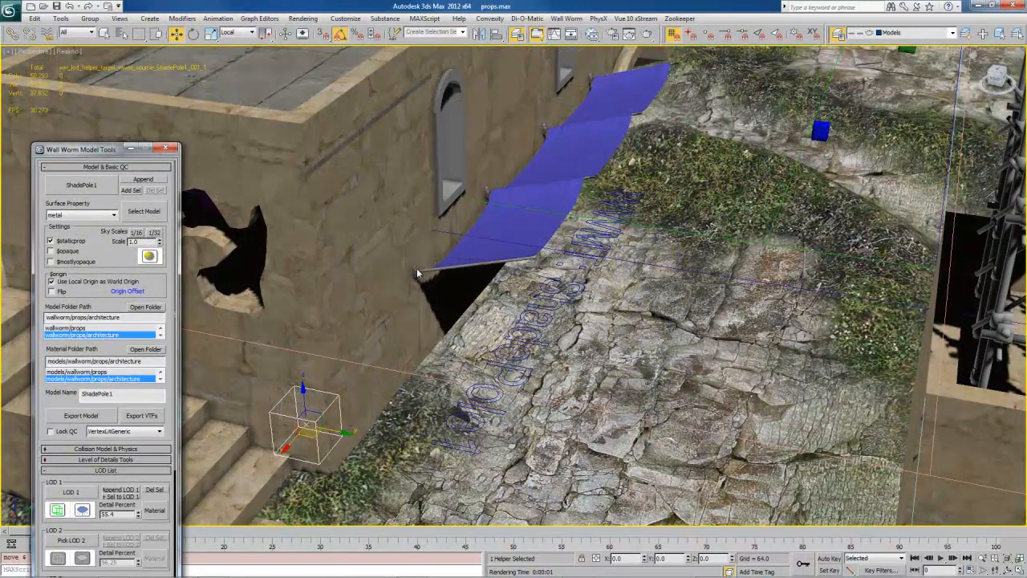
{"action": "left_click", "coordinate": [417, 274]}
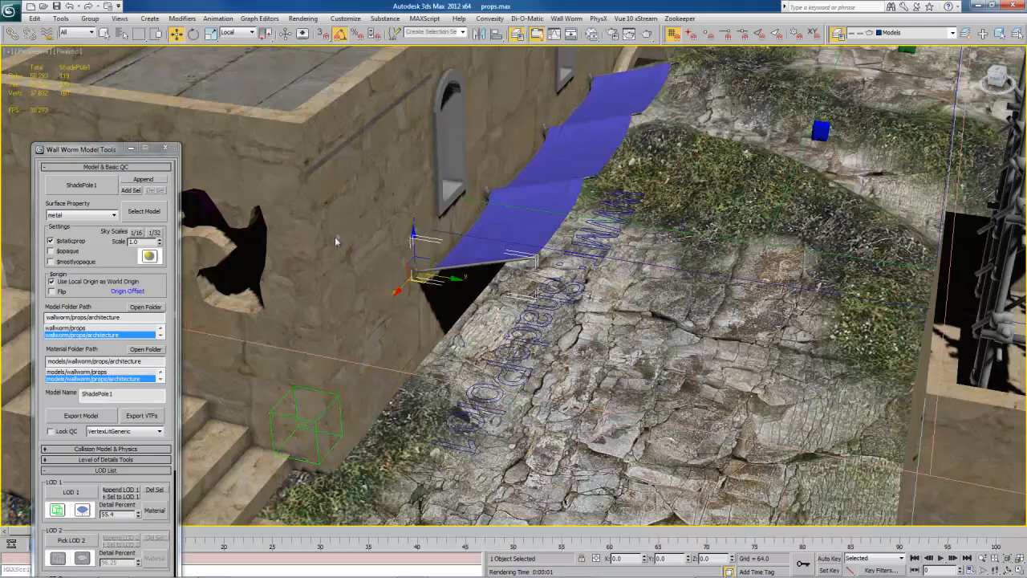
{"action": "middle_click_drag", "start_coordinate": [401, 279], "coordinate": [395, 295]}
{"action": "scroll", "coordinate": [406, 294], "scroll_direction": "up", "scroll_amount": 3}
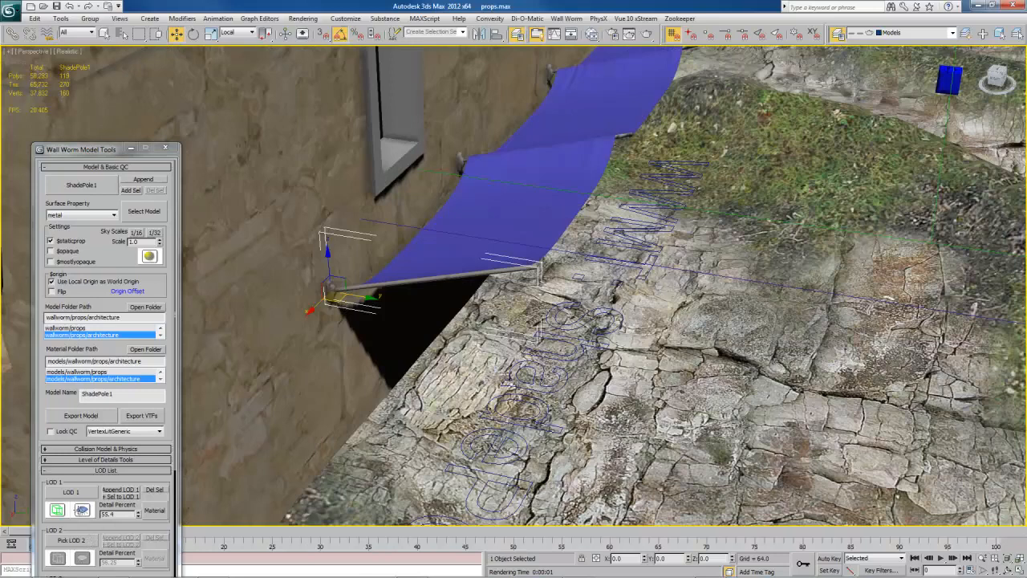
{"action": "left_click", "coordinate": [81, 510]}
{"action": "left_click", "coordinate": [330, 292]}
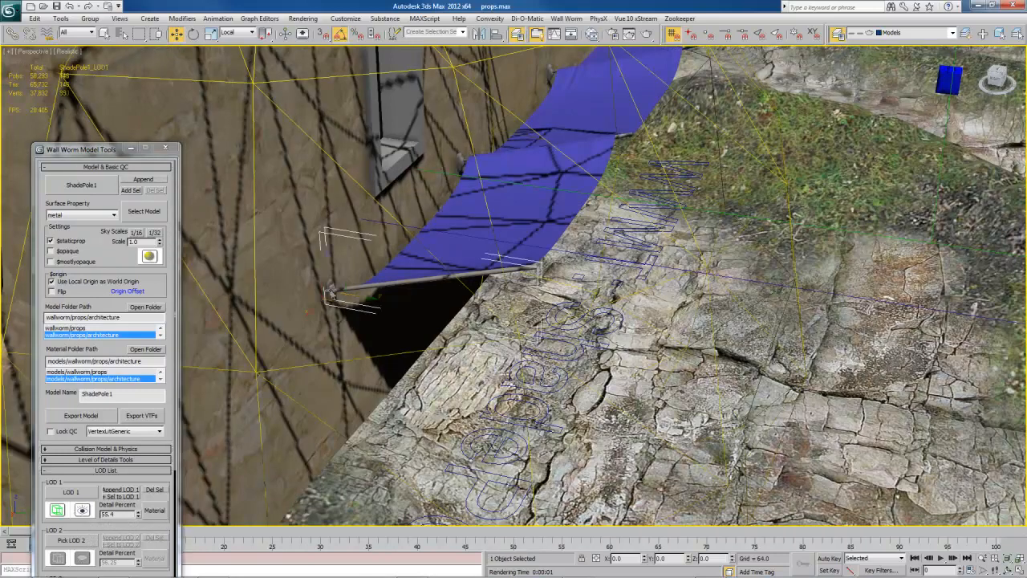
{"action": "middle_click_drag", "start_coordinate": [399, 334], "coordinate": [475, 334]}
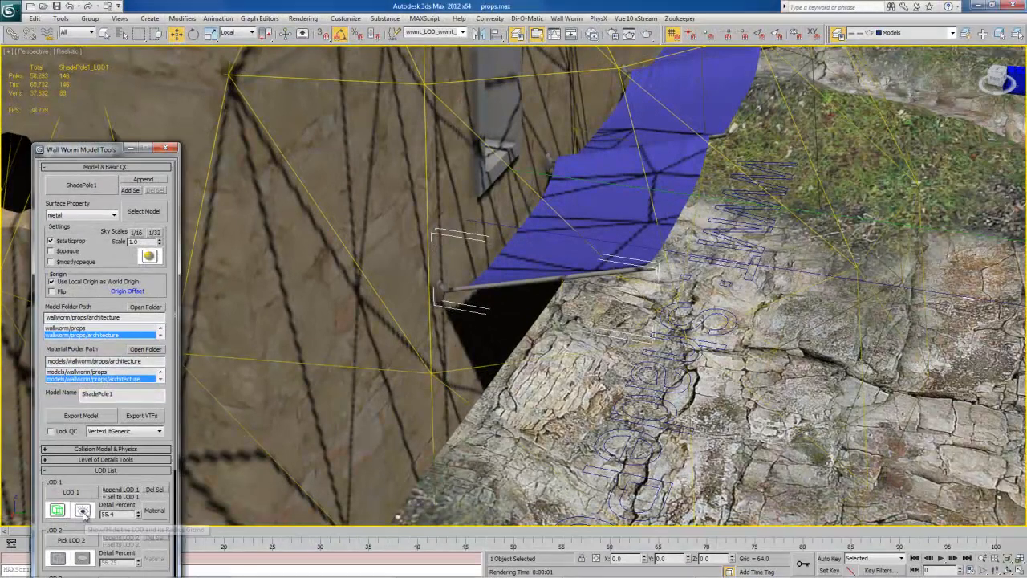
{"action": "left_click", "coordinate": [83, 511]}
Step: Select the three other shade pole copies along the wall and delete them, keeping only the ShadePole1 model
{"action": "middle_click_drag", "start_coordinate": [586, 228], "coordinate": [657, 215], "text": "alt"}
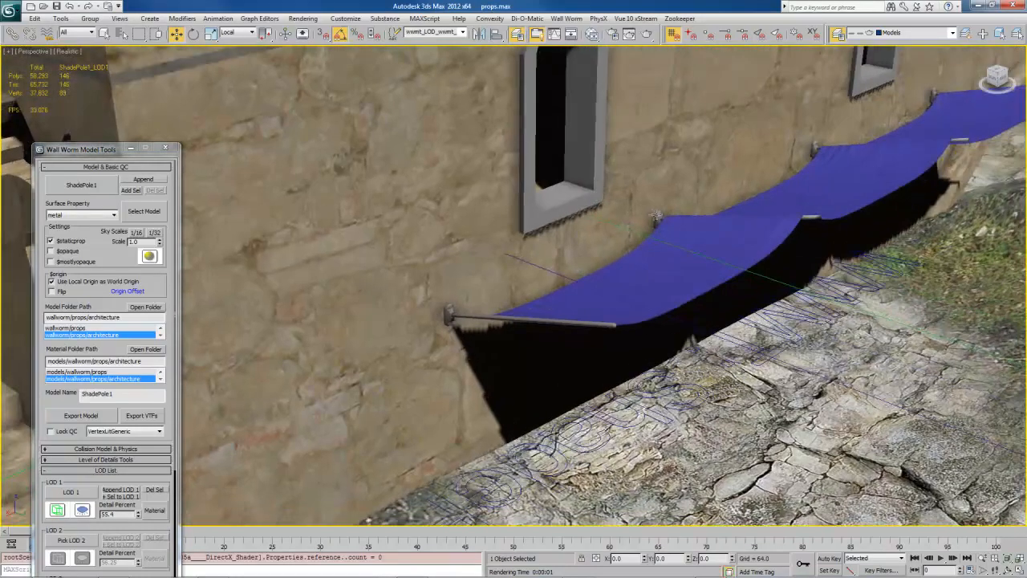
{"action": "left_click", "coordinate": [657, 215]}
{"action": "left_click", "coordinate": [815, 150], "text": "ctrl"}
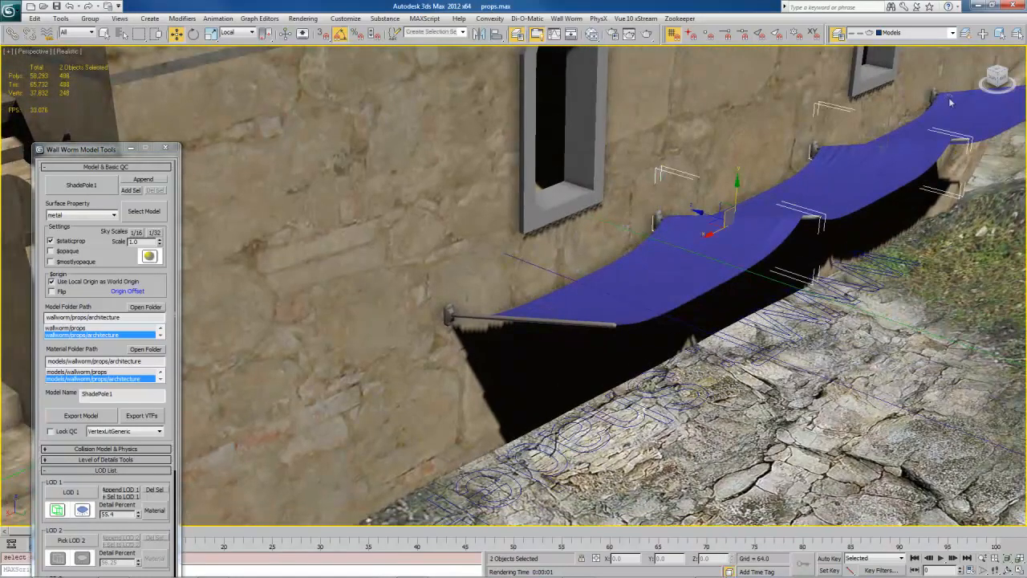
{"action": "left_click", "coordinate": [937, 97], "text": "ctrl"}
{"action": "middle_click_drag", "start_coordinate": [784, 182], "coordinate": [721, 227]}
{"action": "key", "text": "Delete"}
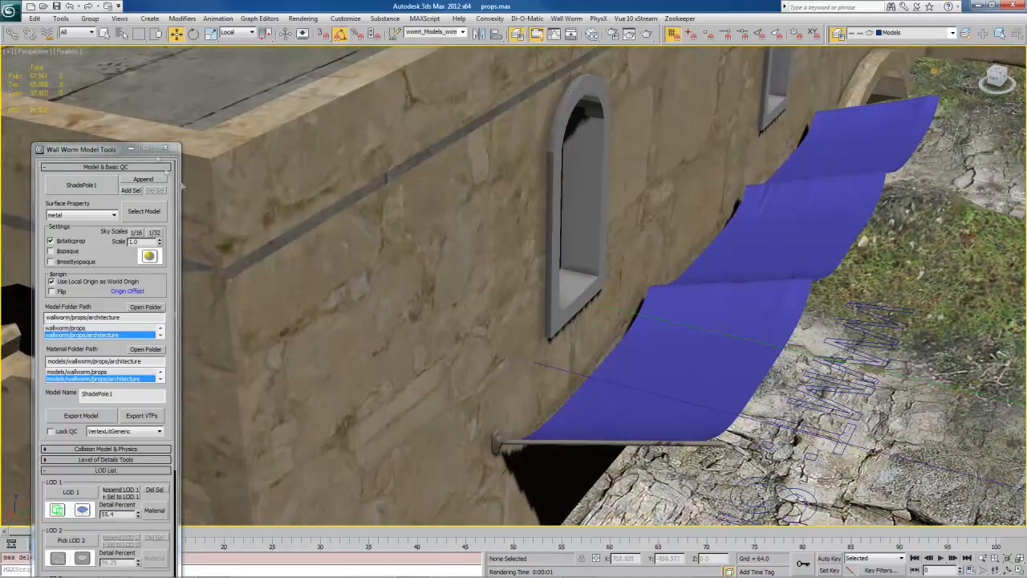
Step: Open the WW Displacement Tool and arrange its window beside Wall Worm Model Tools, clear of the shade poles
{"action": "left_click_drag", "start_coordinate": [89, 157], "coordinate": [71, 106]}
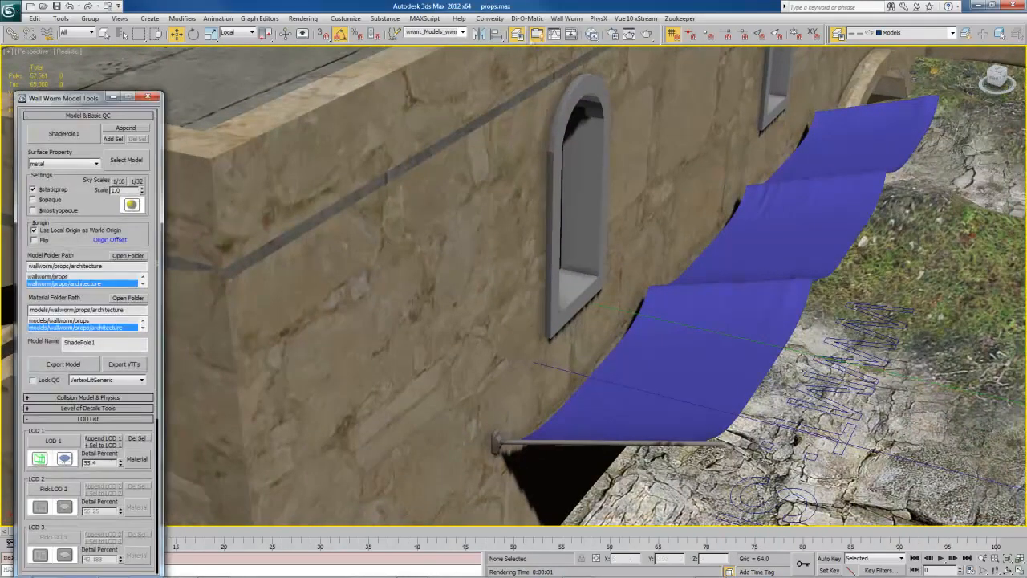
{"action": "left_click", "coordinate": [570, 19]}
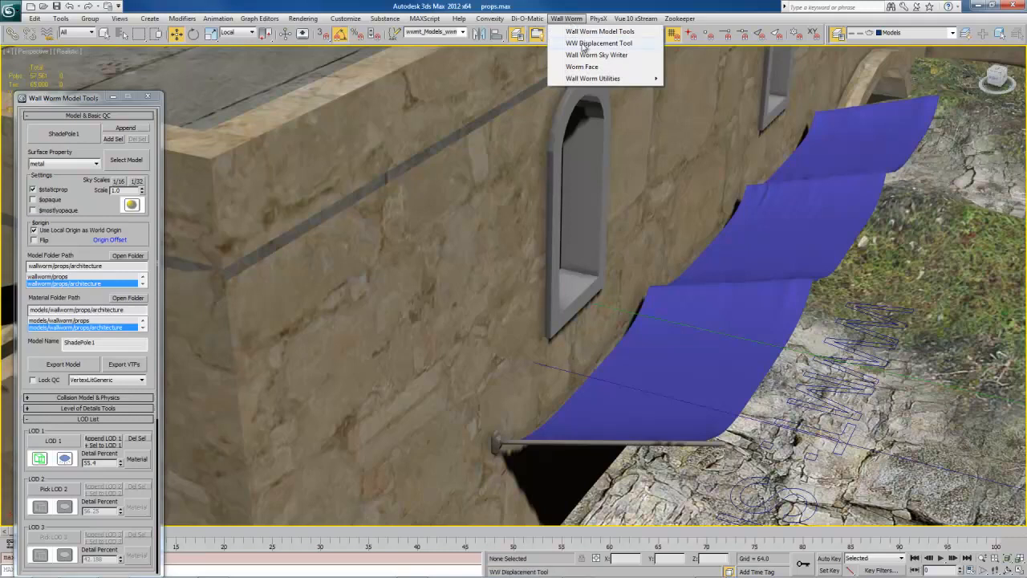
{"action": "left_click", "coordinate": [584, 44]}
{"action": "left_click_drag", "start_coordinate": [537, 161], "coordinate": [308, 103]}
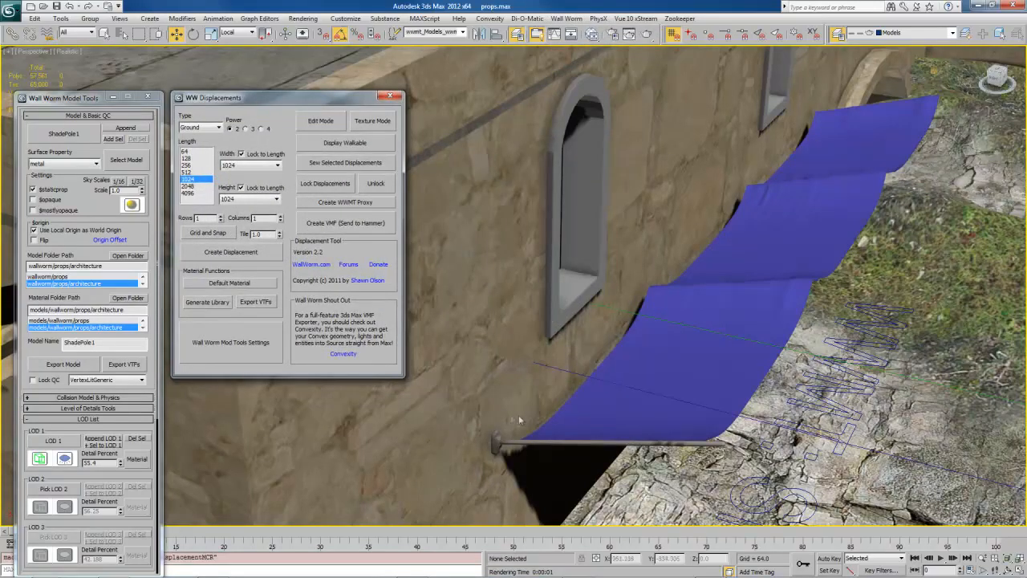
Step: Select the WWMT text helper of the ShadePole1 model and create a WWMT proxy from it
{"action": "left_click", "coordinate": [497, 440]}
{"action": "middle_click_drag", "start_coordinate": [497, 440], "coordinate": [537, 352]}
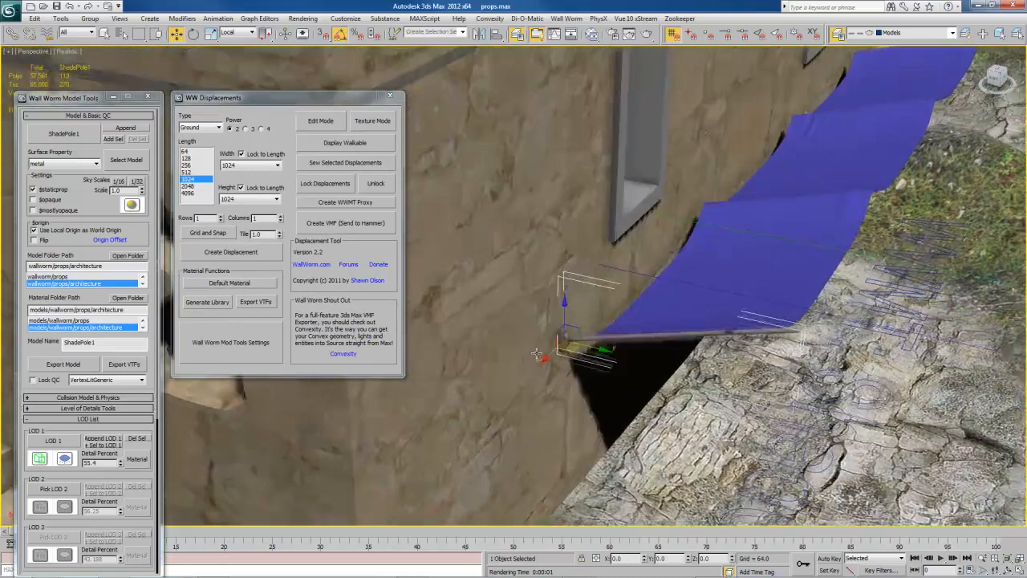
{"action": "scroll", "coordinate": [538, 352], "scroll_direction": "down", "scroll_amount": 4}
{"action": "left_click", "coordinate": [610, 334]}
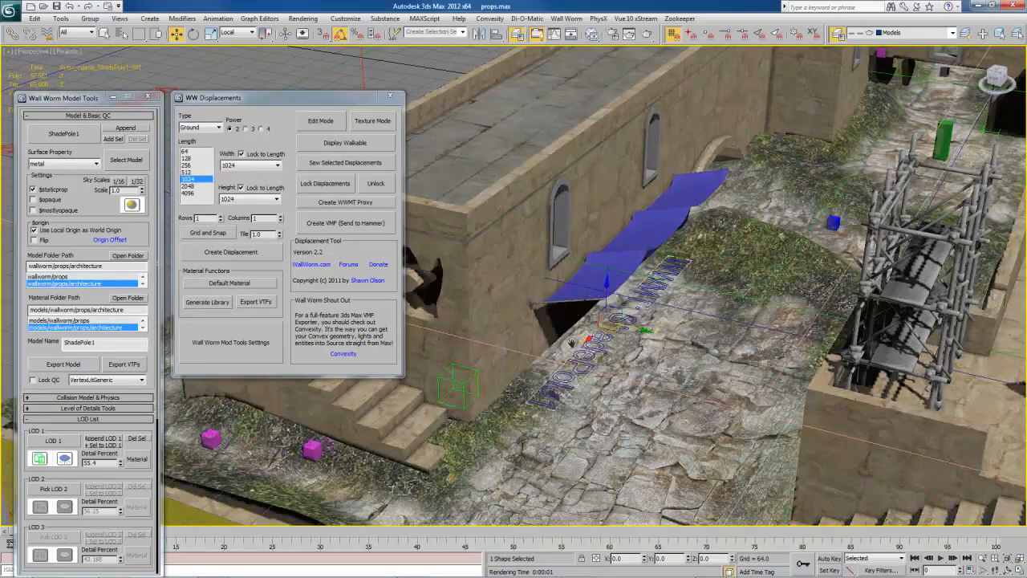
{"action": "scroll", "coordinate": [610, 333], "scroll_direction": "up", "scroll_amount": 4}
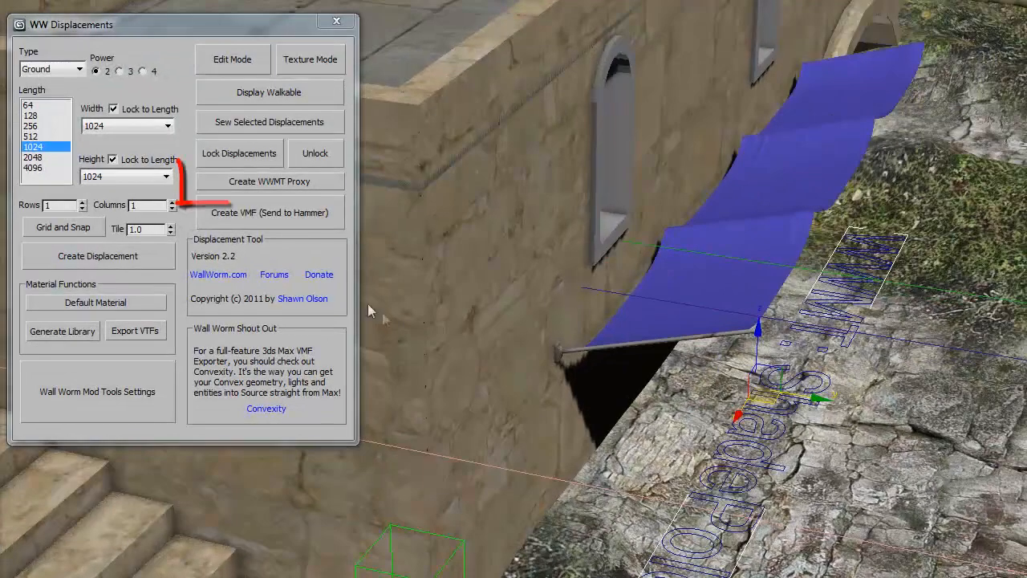
{"action": "left_click", "coordinate": [278, 183]}
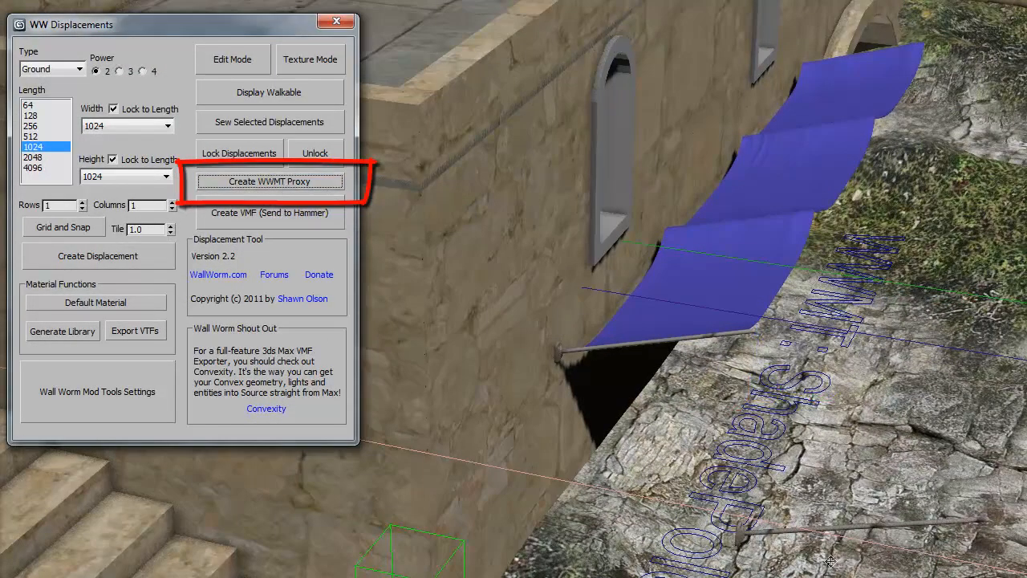
Step: Align the new proxy to ShadePole1 in X, Y and Z position, pivot point to pivot point
{"action": "left_click", "coordinate": [909, 526]}
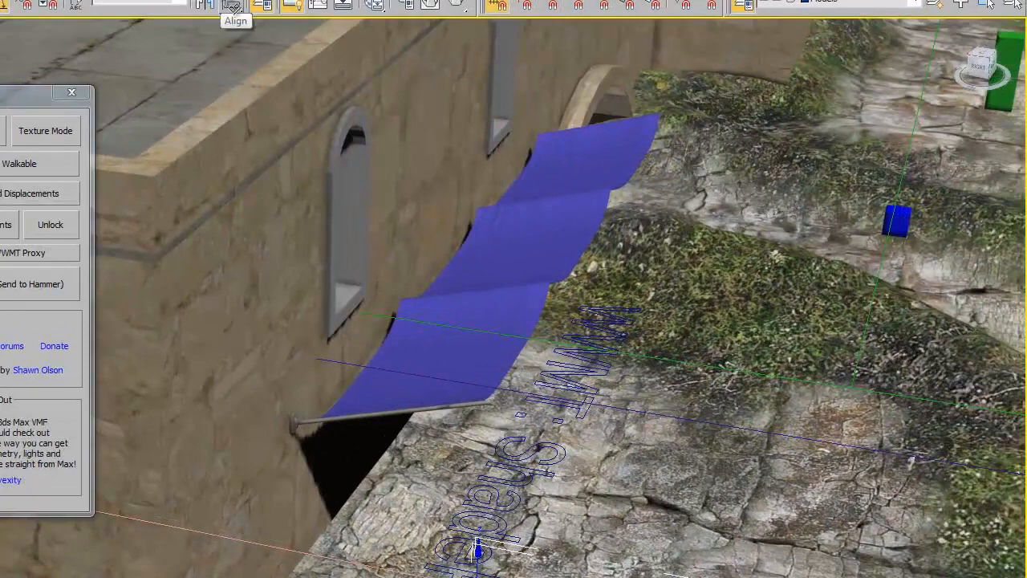
{"action": "left_click", "coordinate": [232, 5]}
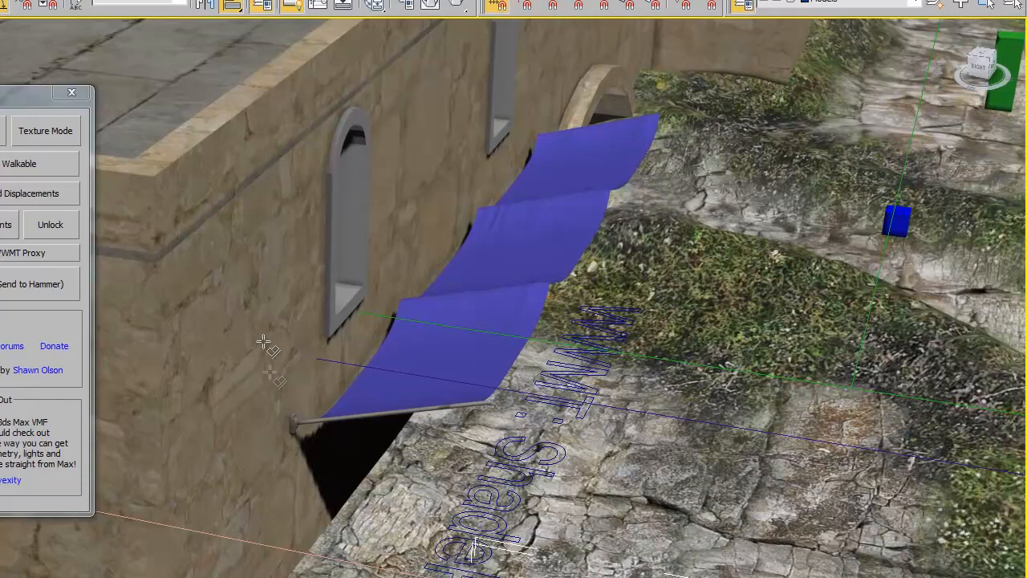
{"action": "left_click", "coordinate": [294, 423]}
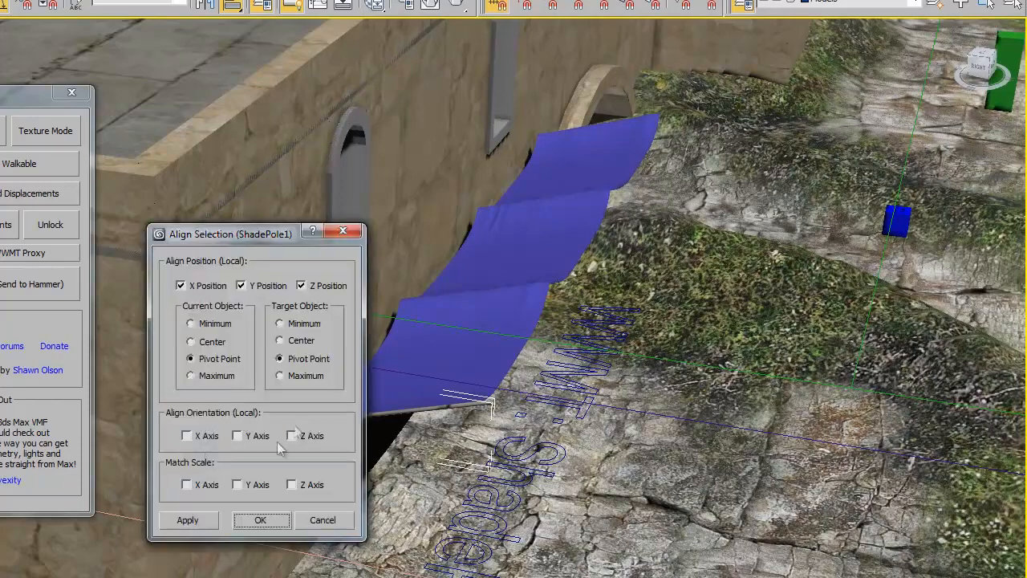
{"action": "left_click", "coordinate": [261, 521]}
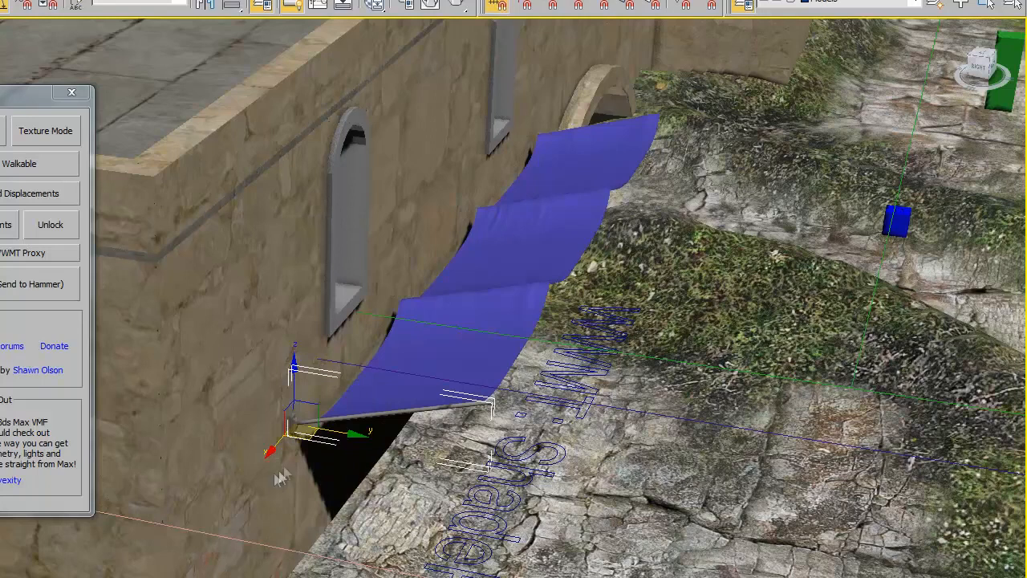
Step: Move the proxy along the wall to the second shade support and clone it as copies for the two remaining supports
{"action": "left_click_drag", "start_coordinate": [274, 447], "coordinate": [364, 327]}
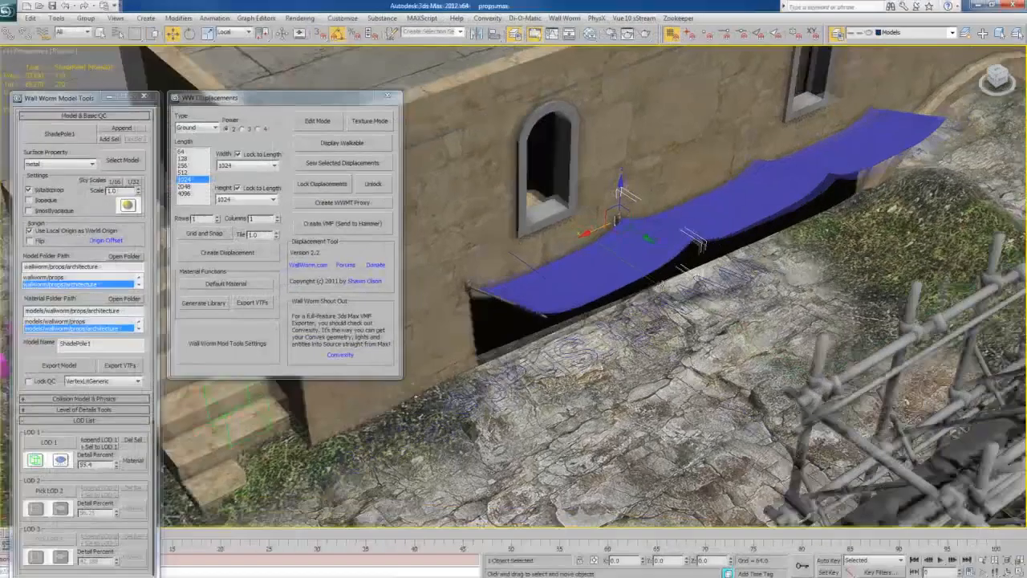
{"action": "middle_click_drag", "start_coordinate": [663, 286], "coordinate": [669, 361], "text": "alt"}
{"action": "scroll", "coordinate": [639, 298], "scroll_direction": "up", "scroll_amount": 5}
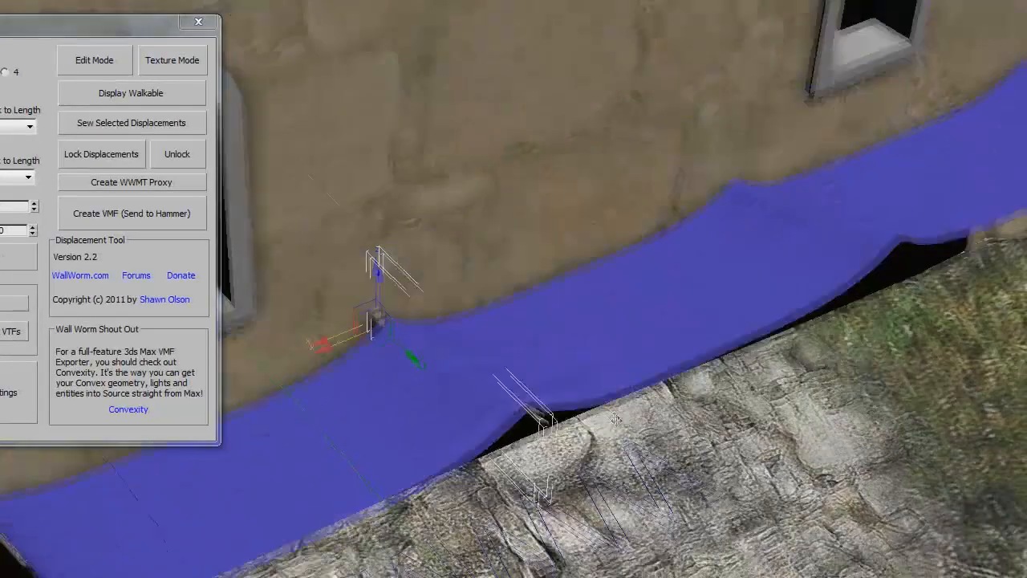
{"action": "middle_click_drag", "start_coordinate": [615, 419], "coordinate": [629, 442]}
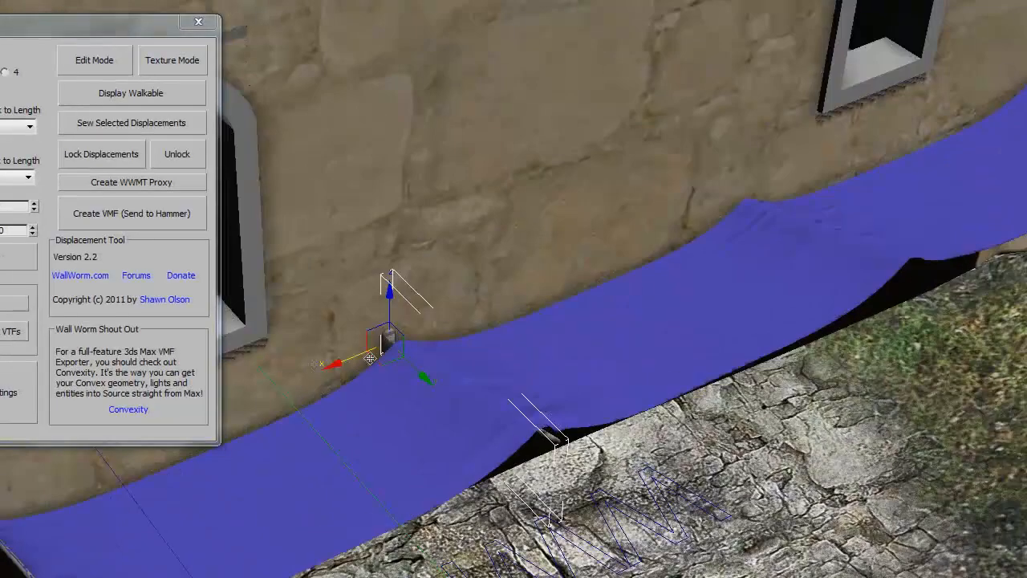
{"action": "mouse_move", "coordinate": [344, 359]}
{"action": "left_mouse_down"}
{"action": "mouse_move", "coordinate": [682, 227]}
{"action": "mouse_move", "coordinate": [685, 216]}
{"action": "left_mouse_up"}
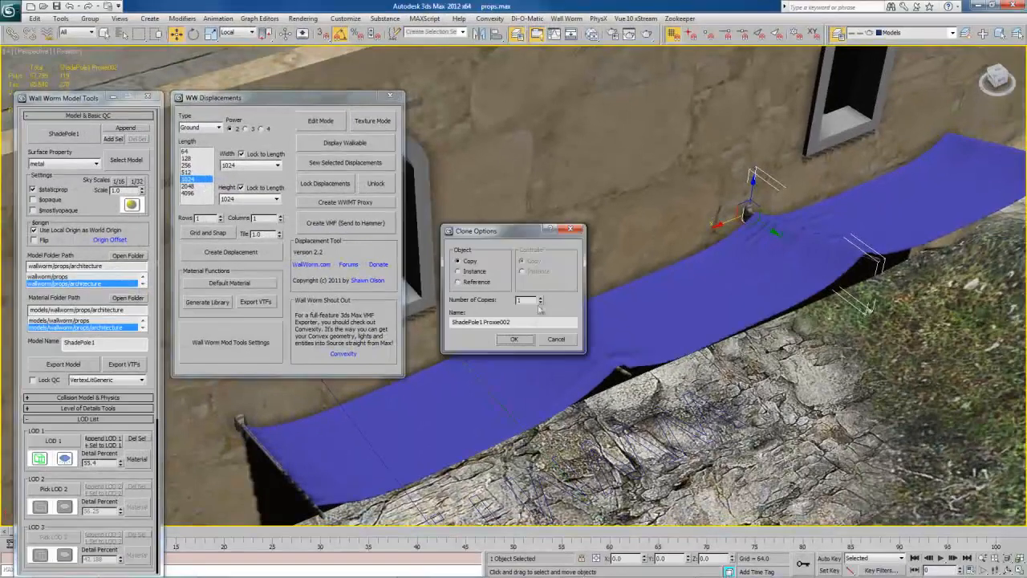
{"action": "left_click", "coordinate": [520, 340]}
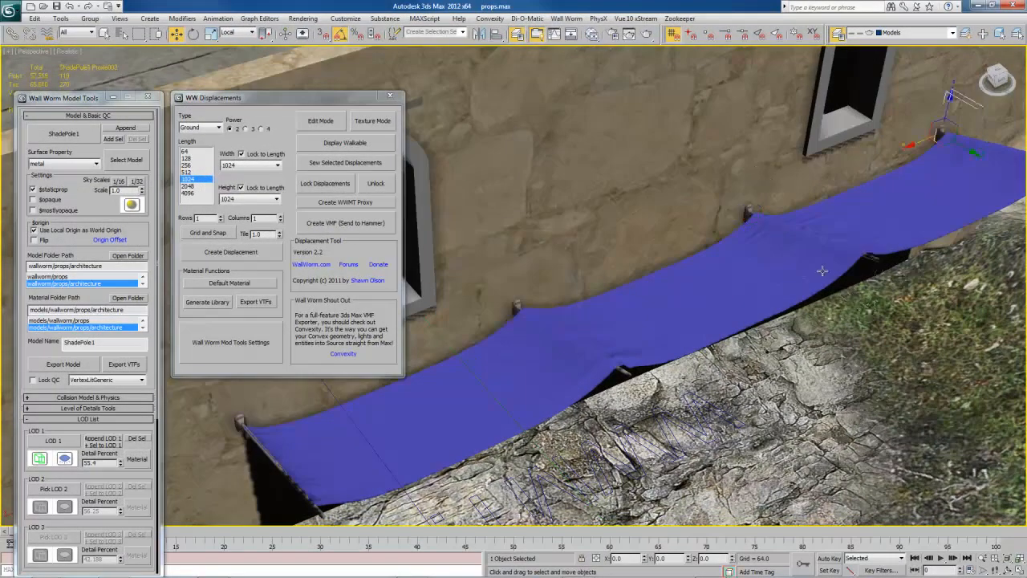
Step: Examine the proxy poles along the awning from above and below, finishing close up on the last pole
{"action": "mouse_move", "coordinate": [818, 270]}
{"action": "middle_mouse_down"}
{"action": "mouse_move", "coordinate": [607, 341]}
{"action": "mouse_move", "coordinate": [651, 308]}
{"action": "mouse_move", "coordinate": [681, 381]}
{"action": "mouse_move", "coordinate": [742, 360]}
{"action": "mouse_move", "coordinate": [801, 371]}
{"action": "mouse_move", "coordinate": [894, 264]}
{"action": "mouse_move", "coordinate": [882, 277]}
{"action": "middle_mouse_up"}
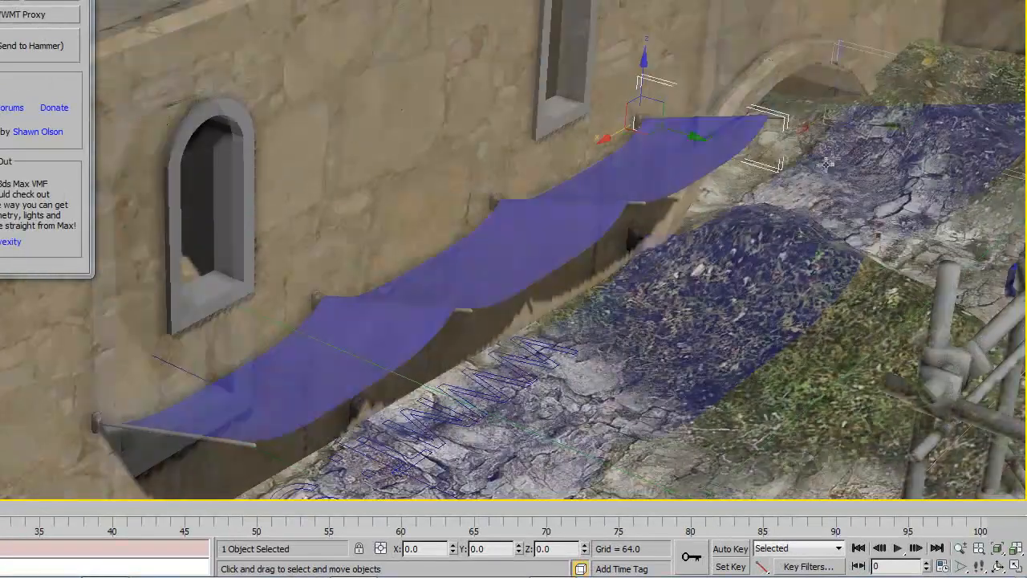
{"action": "middle_click_drag", "start_coordinate": [827, 164], "coordinate": [550, 228], "text": "alt"}
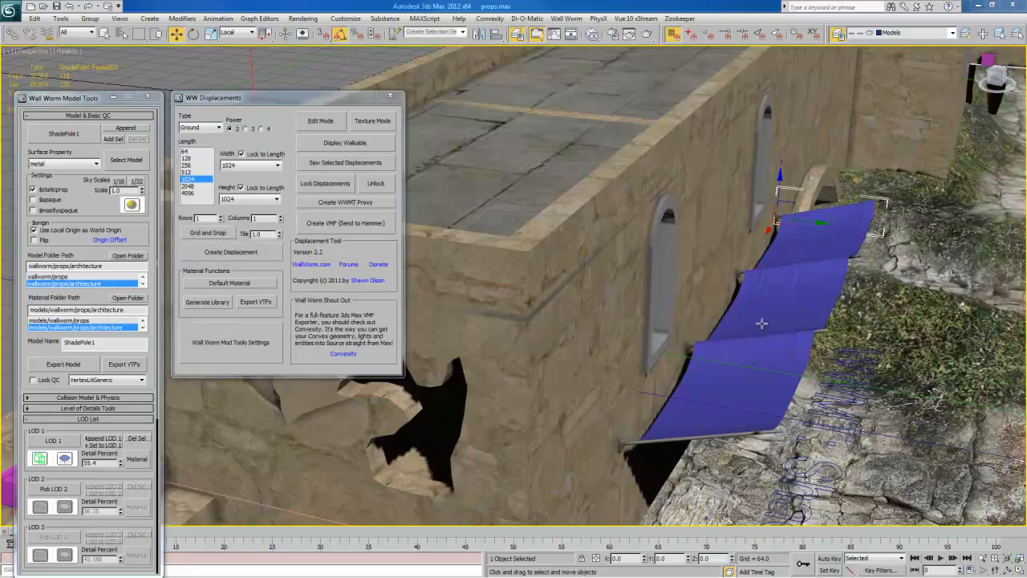
{"action": "middle_click_drag", "start_coordinate": [806, 319], "coordinate": [626, 376], "text": "alt"}
{"action": "scroll", "coordinate": [644, 348], "scroll_direction": "up", "scroll_amount": 5}
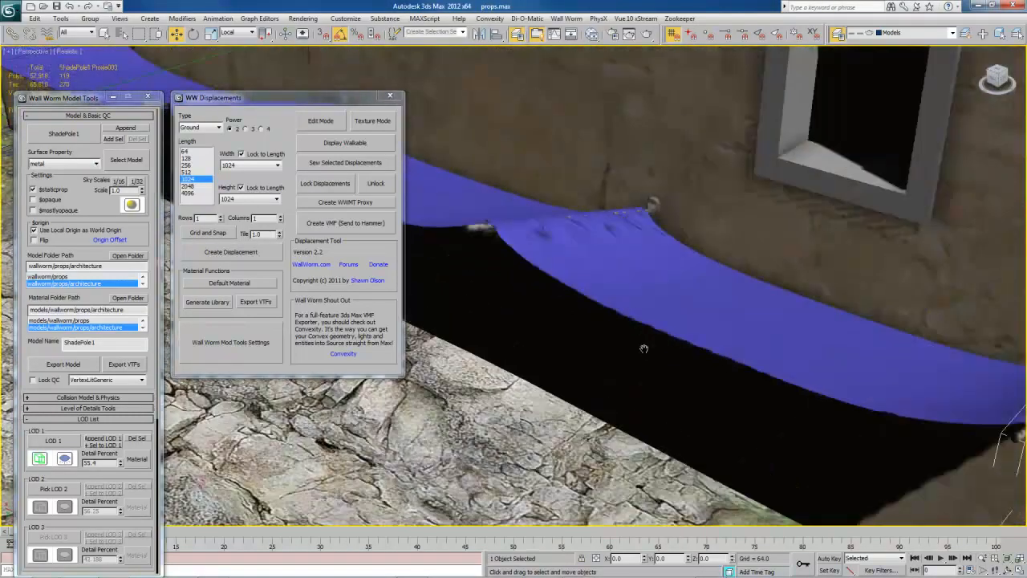
{"action": "middle_click_drag", "start_coordinate": [727, 358], "coordinate": [522, 344], "text": "alt"}
{"action": "middle_click_drag", "start_coordinate": [833, 339], "coordinate": [716, 306], "text": "alt"}
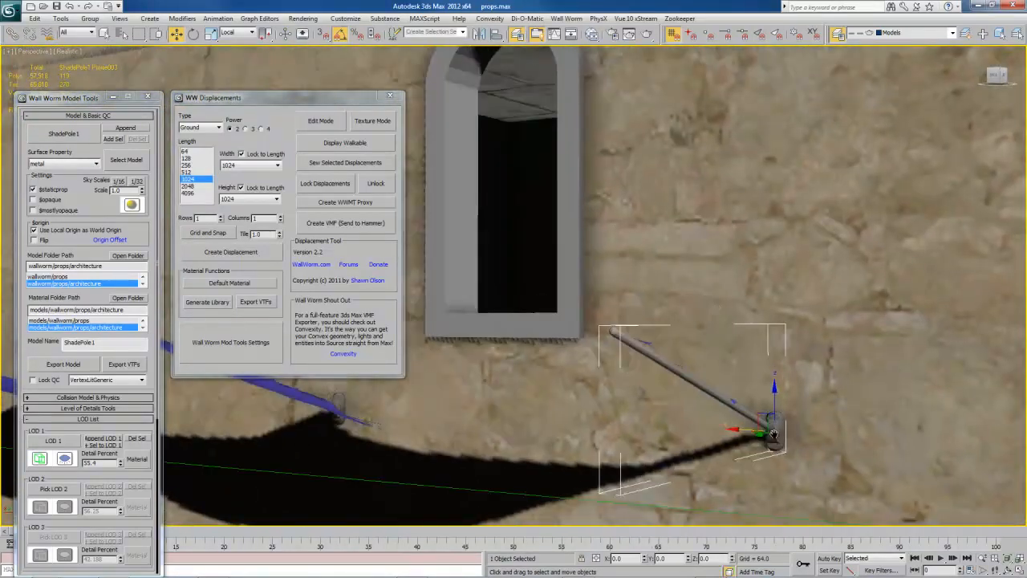
{"action": "middle_click_drag", "start_coordinate": [741, 411], "coordinate": [732, 374]}
{"action": "scroll", "coordinate": [775, 406], "scroll_direction": "up", "scroll_amount": 3}
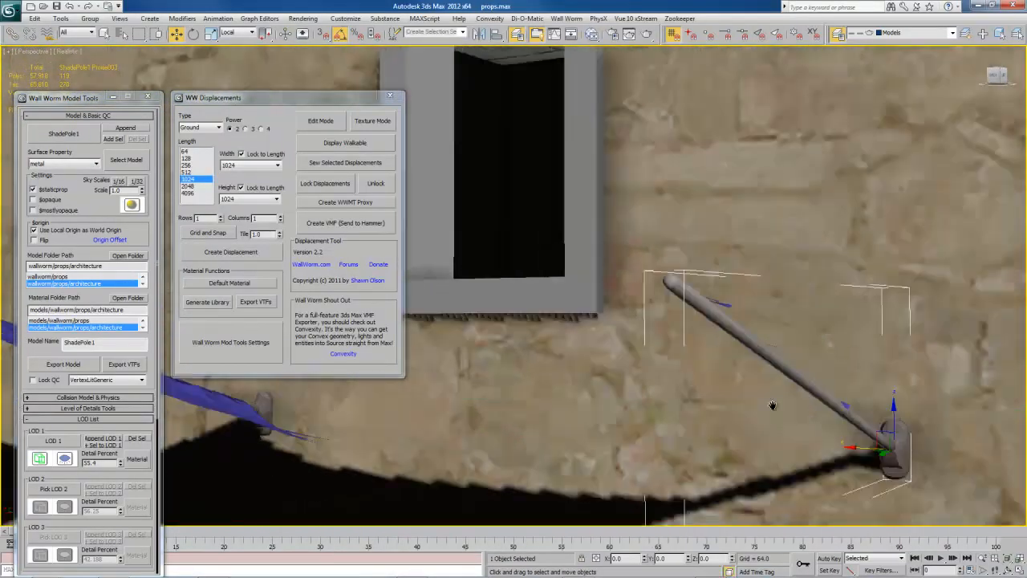
{"action": "middle_click_drag", "start_coordinate": [773, 406], "coordinate": [770, 386], "text": "alt"}
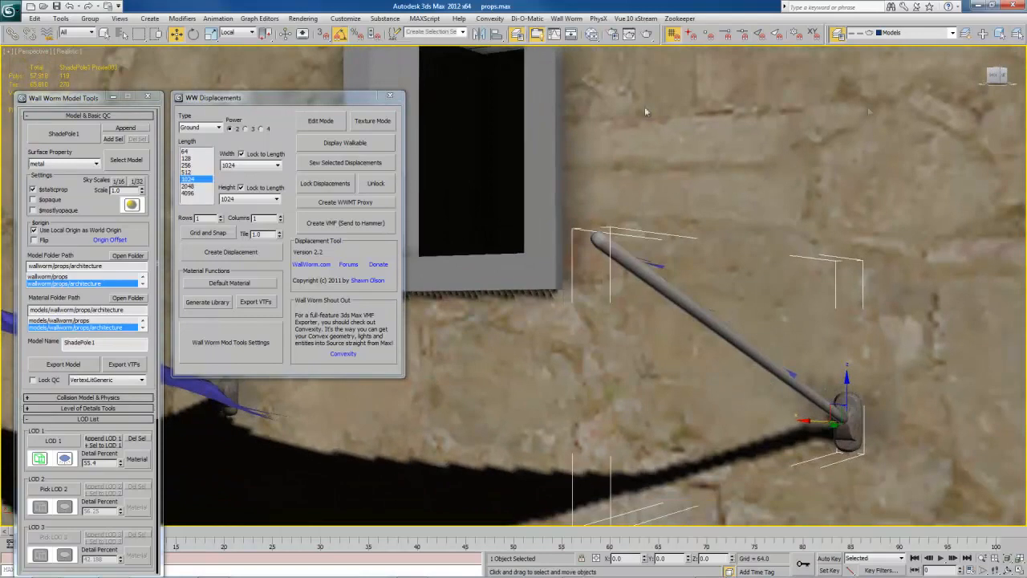
Step: Close both Wall Worm tool windows, then open Viewport Canvas and dock it beside the viewport
{"action": "left_click", "coordinate": [391, 97]}
{"action": "left_click", "coordinate": [148, 96]}
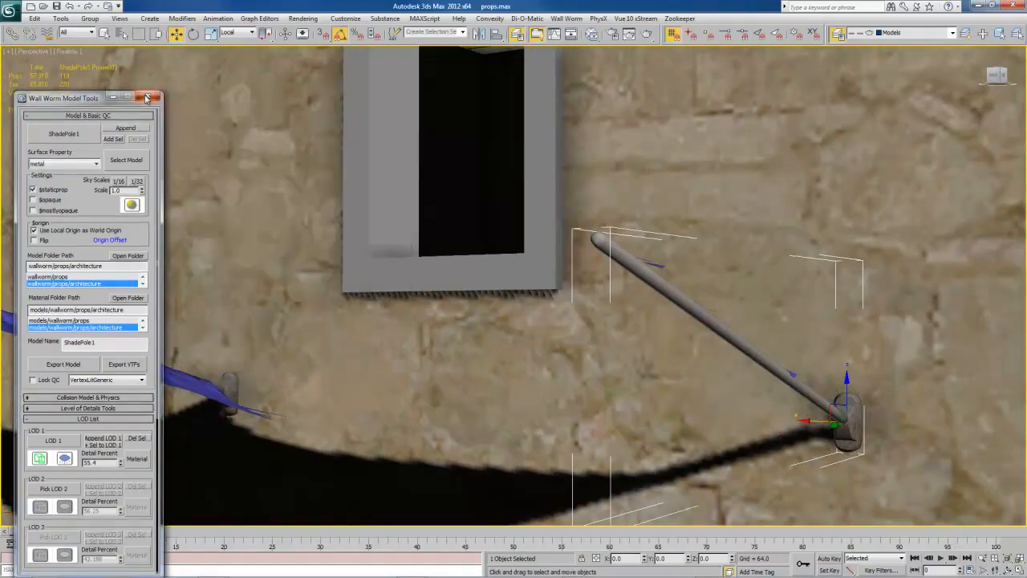
{"action": "left_click", "coordinate": [60, 18]}
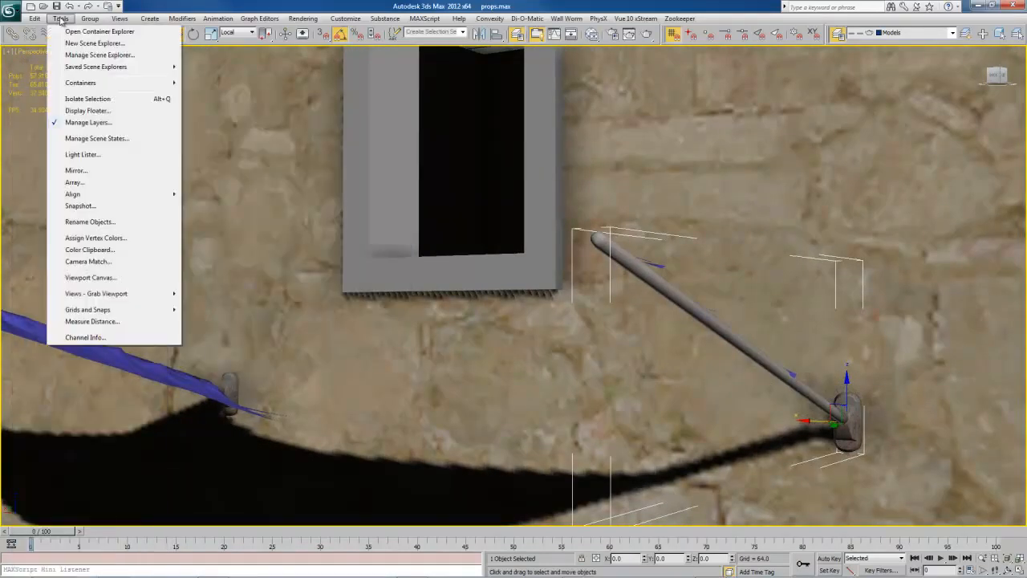
{"action": "left_click", "coordinate": [114, 279]}
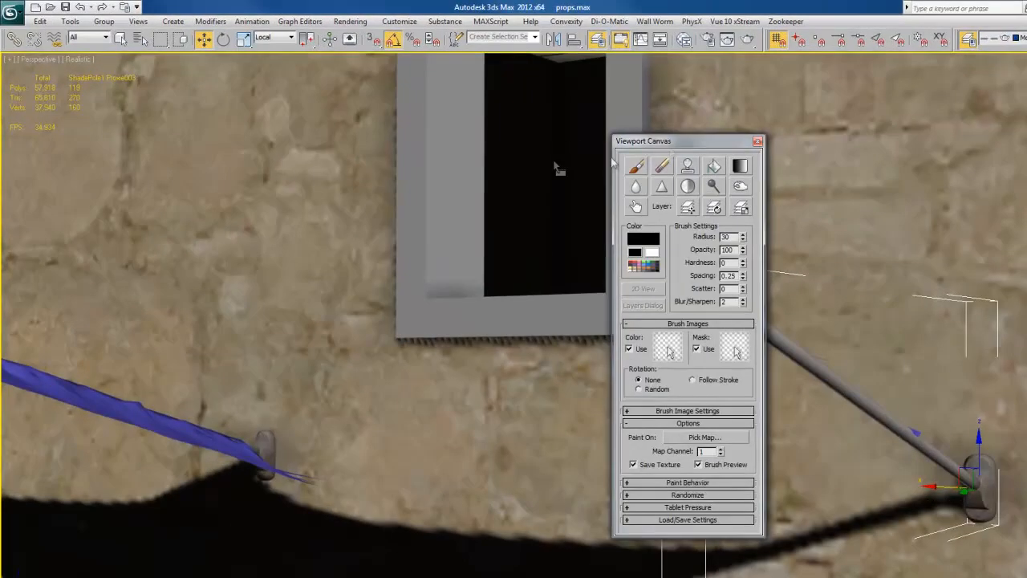
{"action": "left_click_drag", "start_coordinate": [4, 167], "coordinate": [2, 167]}
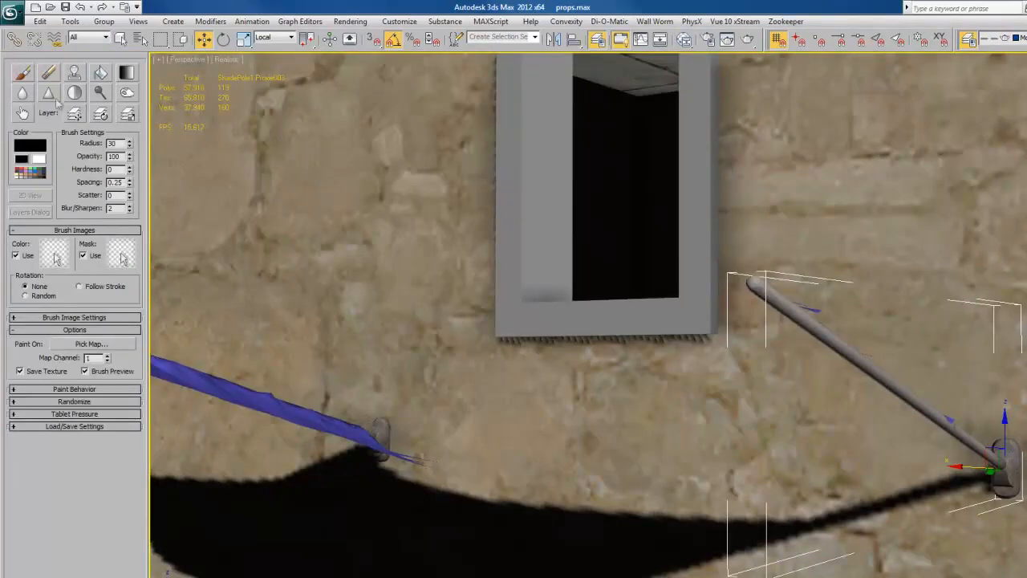
Step: Start painting on the pole's Diffuse Color map falgpole_diffuse.tga and add a new layer above the background
{"action": "left_click", "coordinate": [24, 76]}
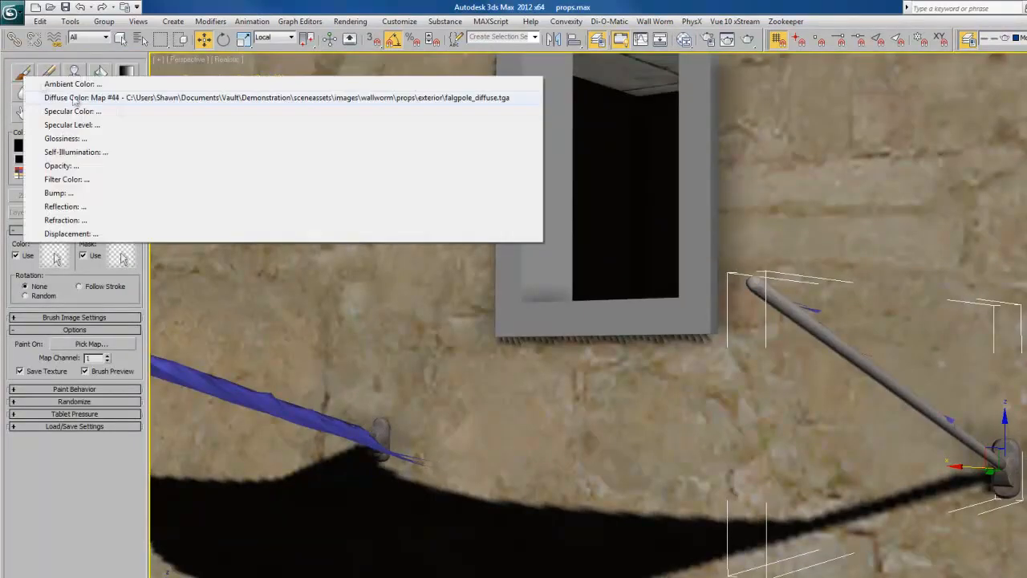
{"action": "left_click", "coordinate": [125, 98]}
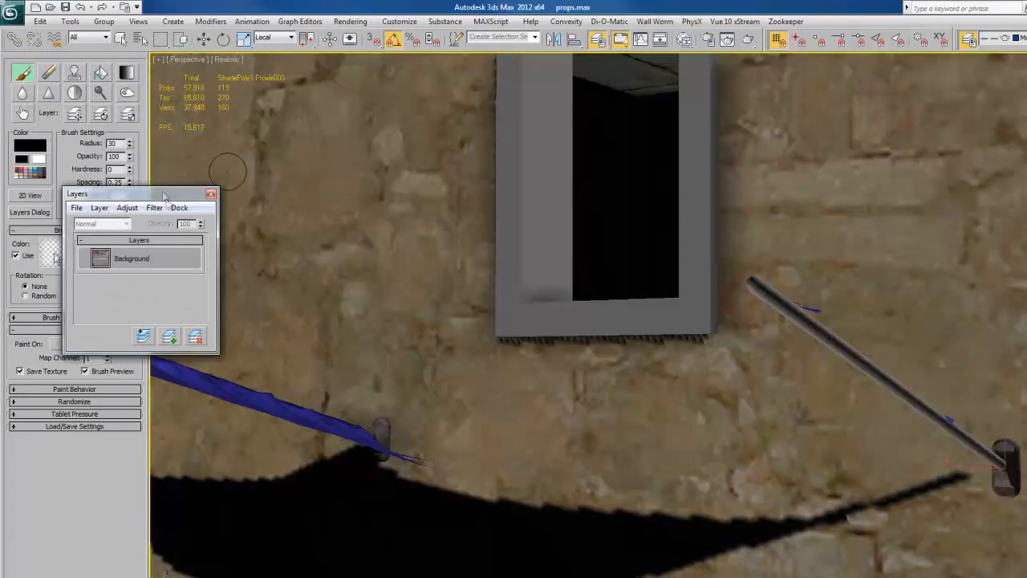
{"action": "mouse_move", "coordinate": [163, 196]}
{"action": "left_mouse_down"}
{"action": "mouse_move", "coordinate": [229, 164]}
{"action": "mouse_move", "coordinate": [279, 158]}
{"action": "left_mouse_up"}
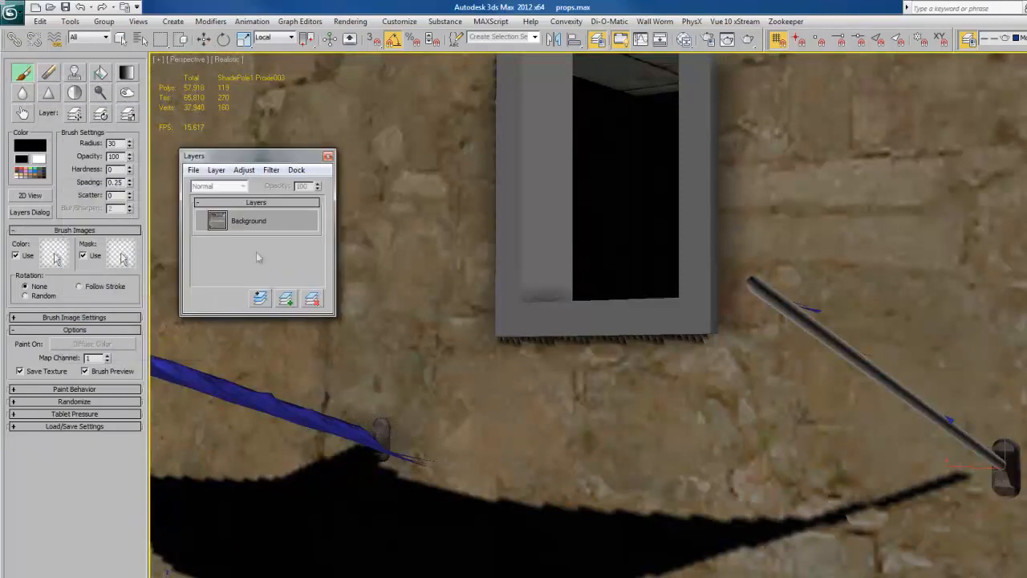
{"action": "left_click", "coordinate": [287, 300]}
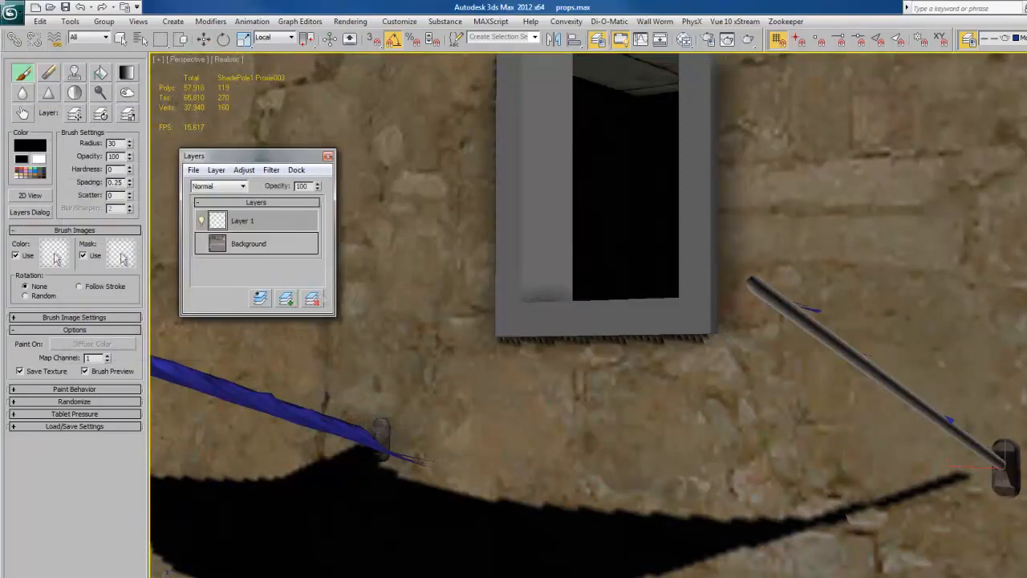
Step: Set the Viewport Canvas paint color to a rusty orange-brown for the pole's wall mount
{"action": "mouse_move", "coordinate": [907, 412]}
{"action": "middle_mouse_down", "text": "alt"}
{"action": "mouse_move", "coordinate": [959, 421]}
{"action": "mouse_move", "coordinate": [955, 383]}
{"action": "mouse_move", "coordinate": [927, 379]}
{"action": "middle_mouse_up", "text": "alt"}
{"action": "mouse_move", "coordinate": [1003, 403]}
{"action": "middle_mouse_down"}
{"action": "mouse_move", "coordinate": [915, 340]}
{"action": "mouse_move", "coordinate": [793, 306]}
{"action": "middle_mouse_up"}
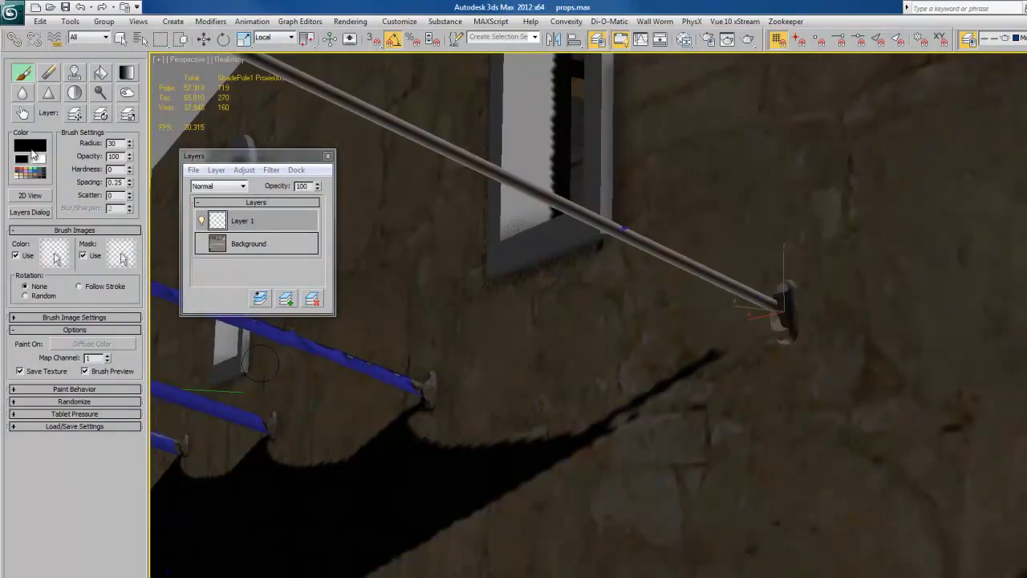
{"action": "left_click", "coordinate": [31, 147]}
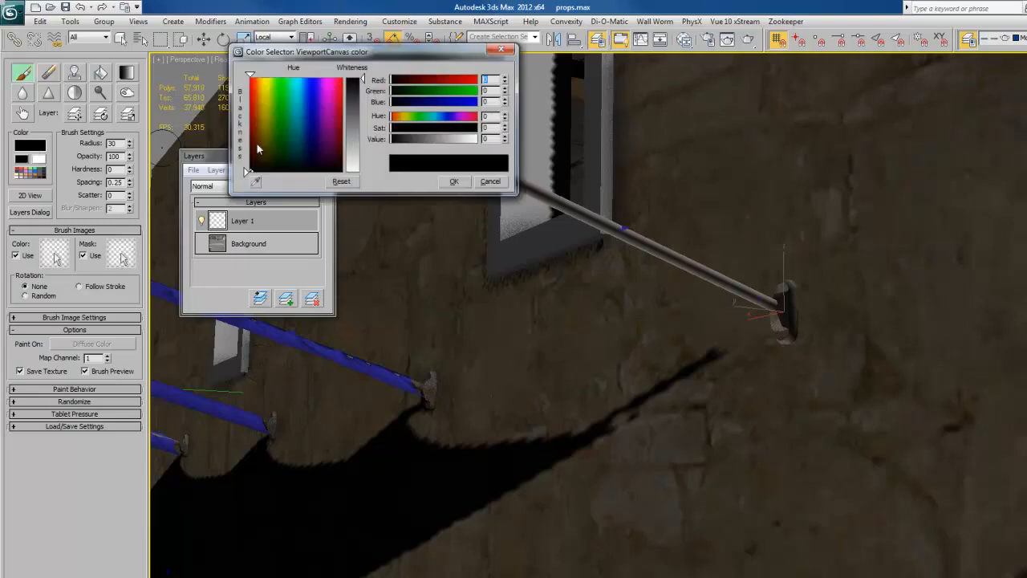
{"action": "left_click_drag", "start_coordinate": [257, 145], "coordinate": [257, 120]}
{"action": "mouse_move", "coordinate": [359, 80]}
{"action": "left_mouse_down"}
{"action": "mouse_move", "coordinate": [359, 104]}
{"action": "mouse_move", "coordinate": [358, 94]}
{"action": "left_mouse_up"}
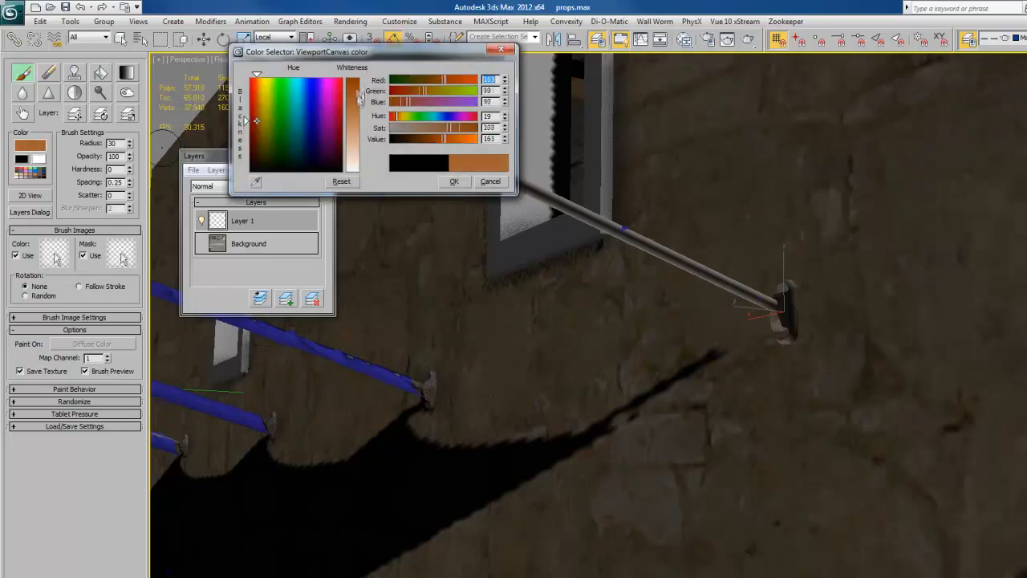
{"action": "left_click", "coordinate": [454, 181]}
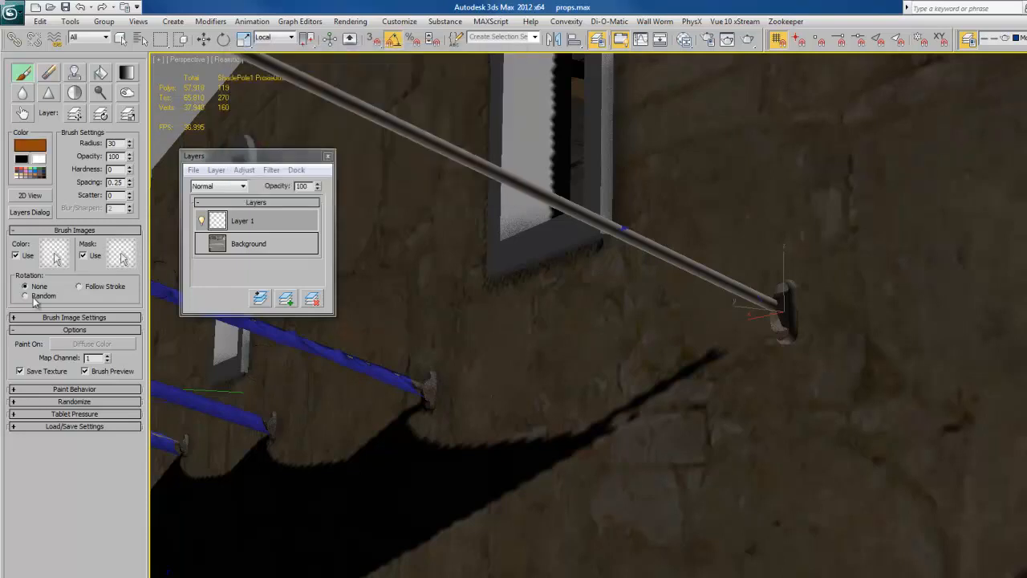
Step: Give the brush a splatter mask preset with random rotation, and enable color randomizing with a dark reddish brown
{"action": "left_click", "coordinate": [118, 251]}
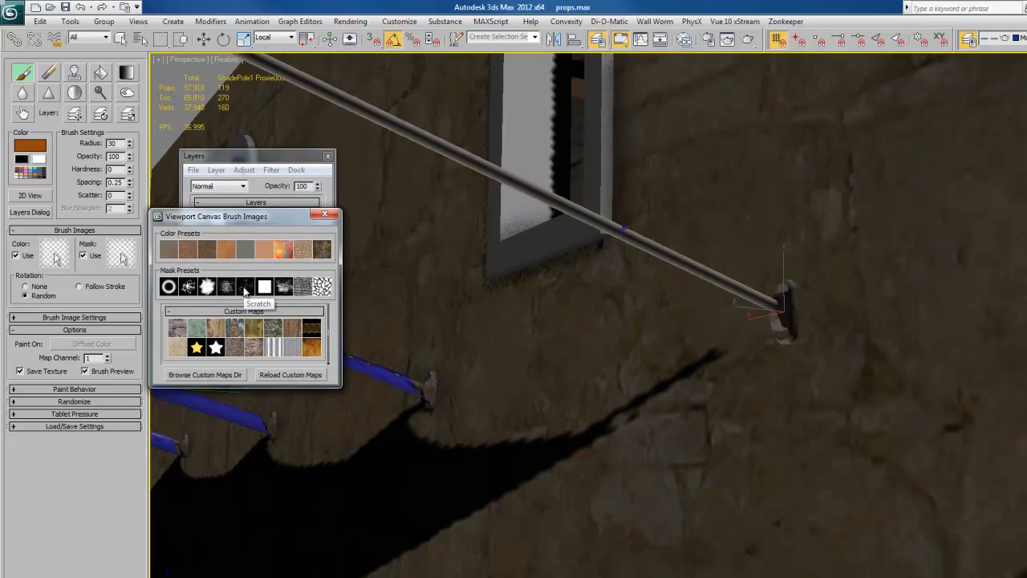
{"action": "left_click", "coordinate": [187, 288]}
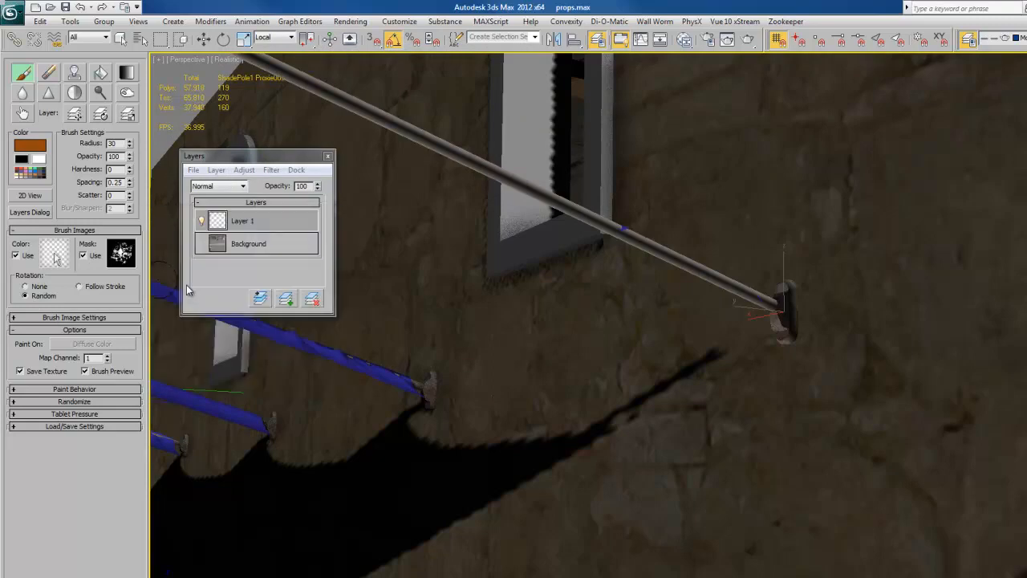
{"action": "left_click", "coordinate": [51, 403]}
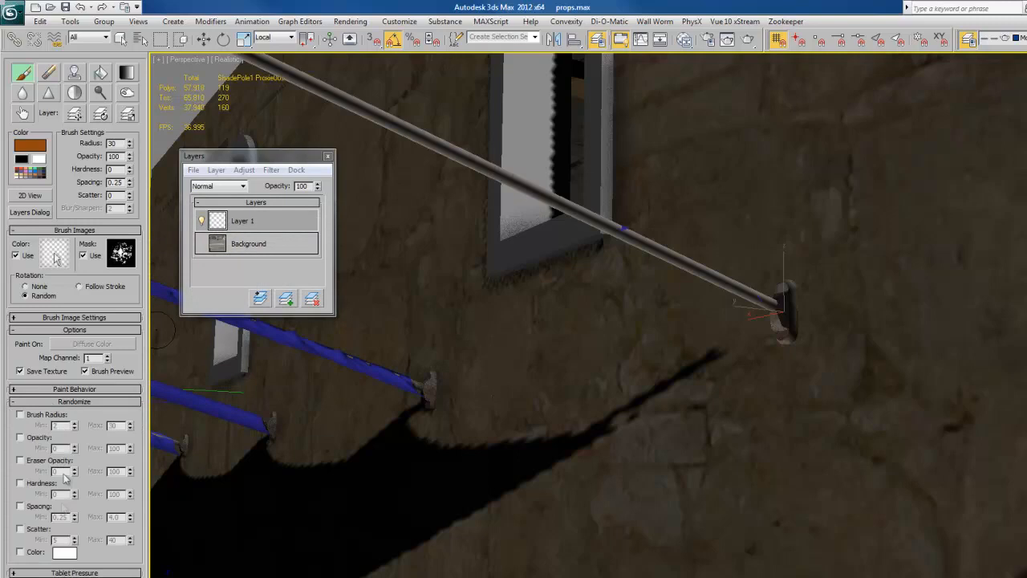
{"action": "left_click", "coordinate": [71, 553]}
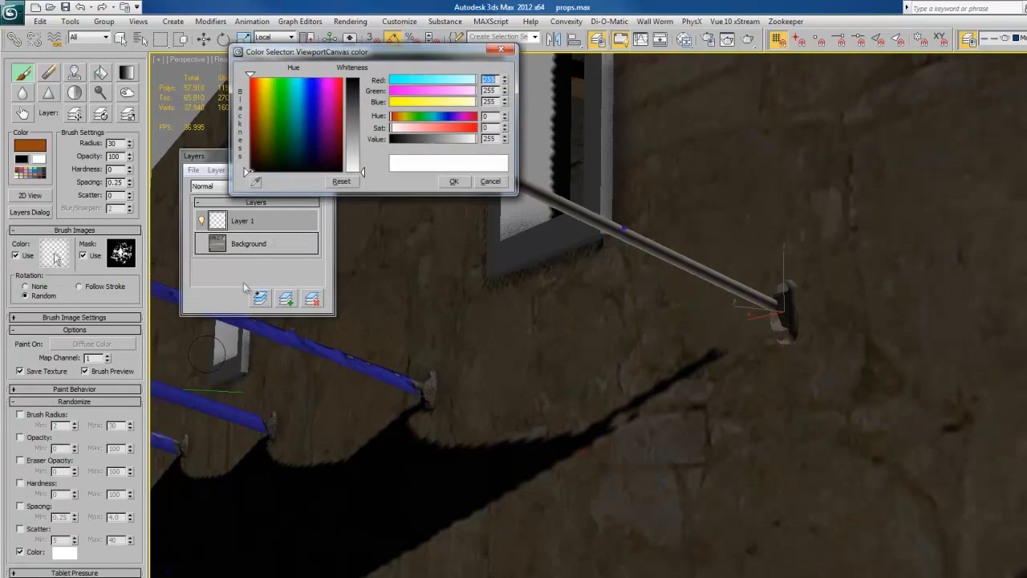
{"action": "left_click_drag", "start_coordinate": [268, 145], "coordinate": [253, 161]}
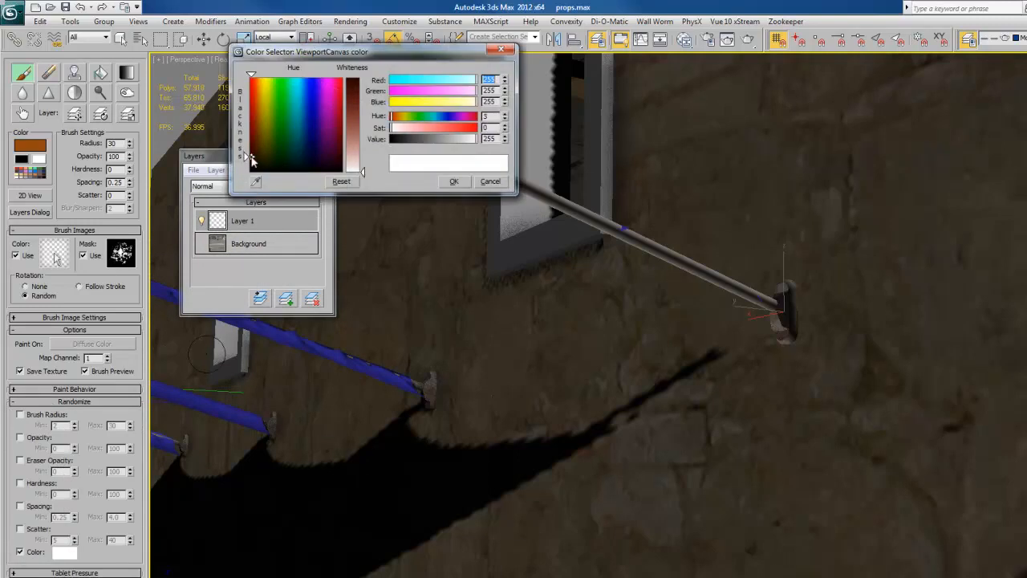
{"action": "left_click_drag", "start_coordinate": [357, 106], "coordinate": [356, 97]}
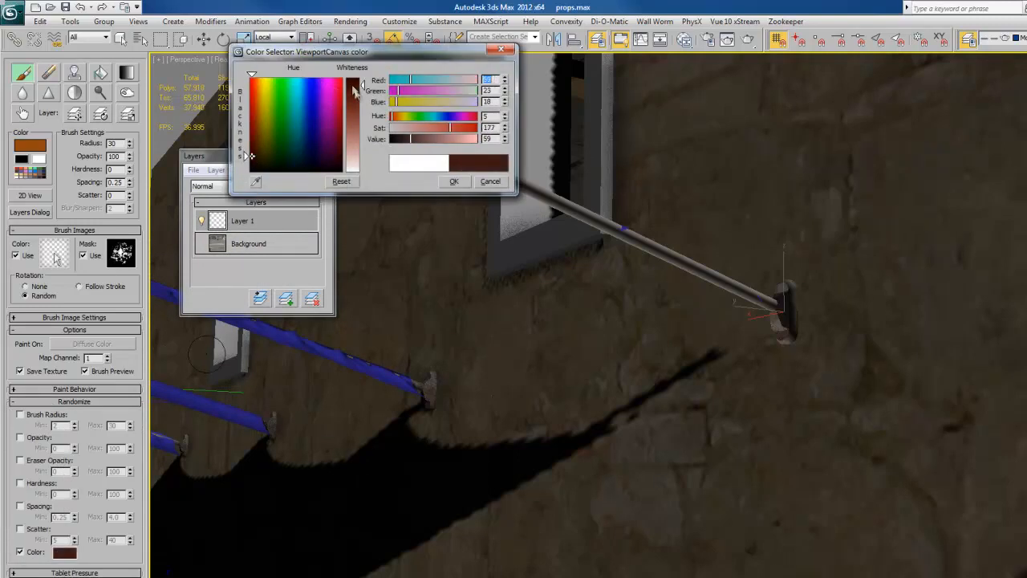
{"action": "left_click", "coordinate": [460, 182]}
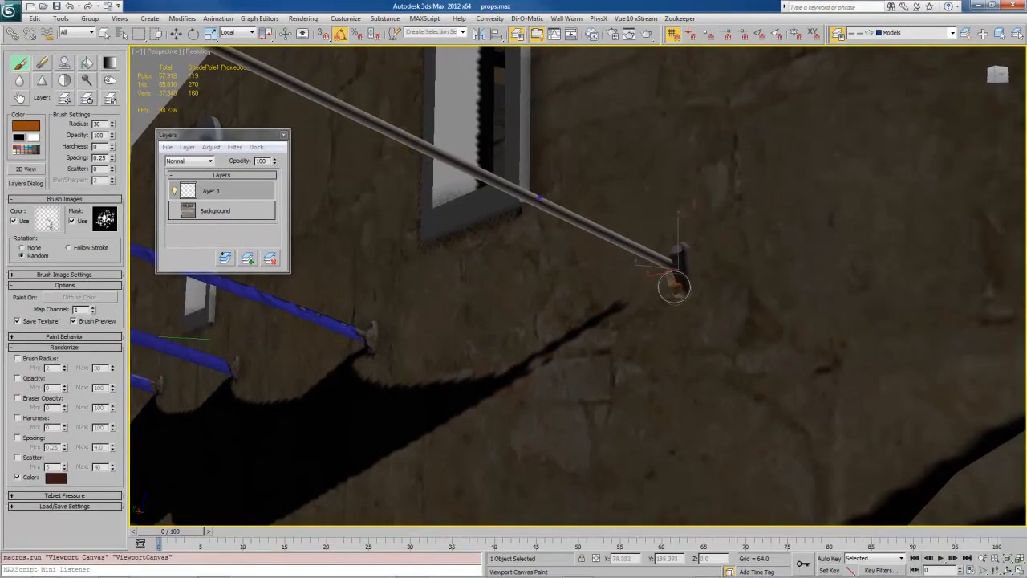
Step: Paint rust over the pole's wall mount and adjoining pole end on Layer 1, and lower that layer's opacity to 33
{"action": "middle_click_drag", "start_coordinate": [688, 300], "coordinate": [474, 302], "text": "alt"}
{"action": "scroll", "coordinate": [475, 302], "scroll_direction": "up", "scroll_amount": 2}
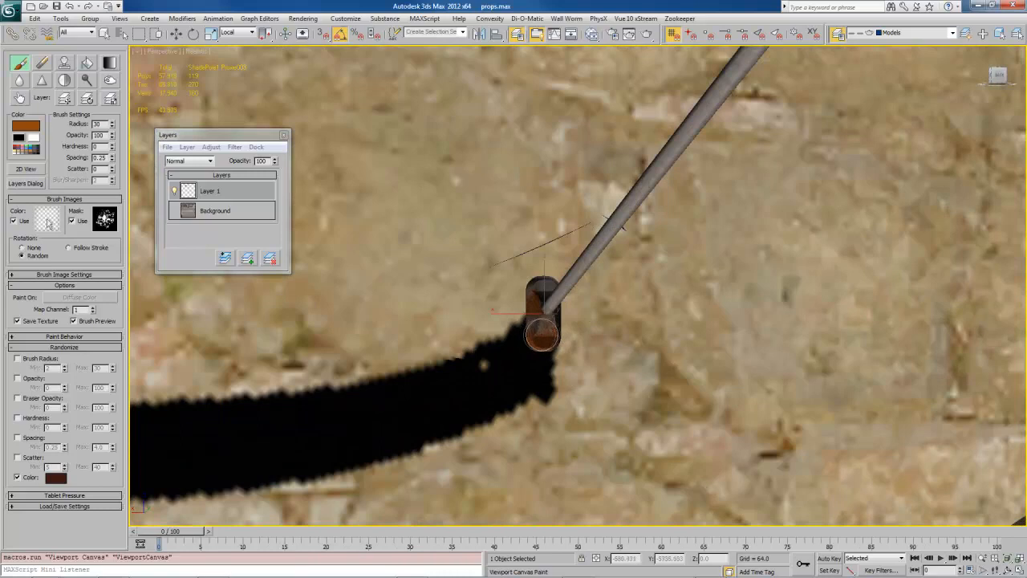
{"action": "mouse_move", "coordinate": [542, 332]}
{"action": "middle_mouse_down", "text": "alt"}
{"action": "mouse_move", "coordinate": [626, 316]}
{"action": "mouse_move", "coordinate": [663, 343]}
{"action": "mouse_move", "coordinate": [573, 397]}
{"action": "mouse_move", "coordinate": [578, 372]}
{"action": "middle_mouse_up", "text": "alt"}
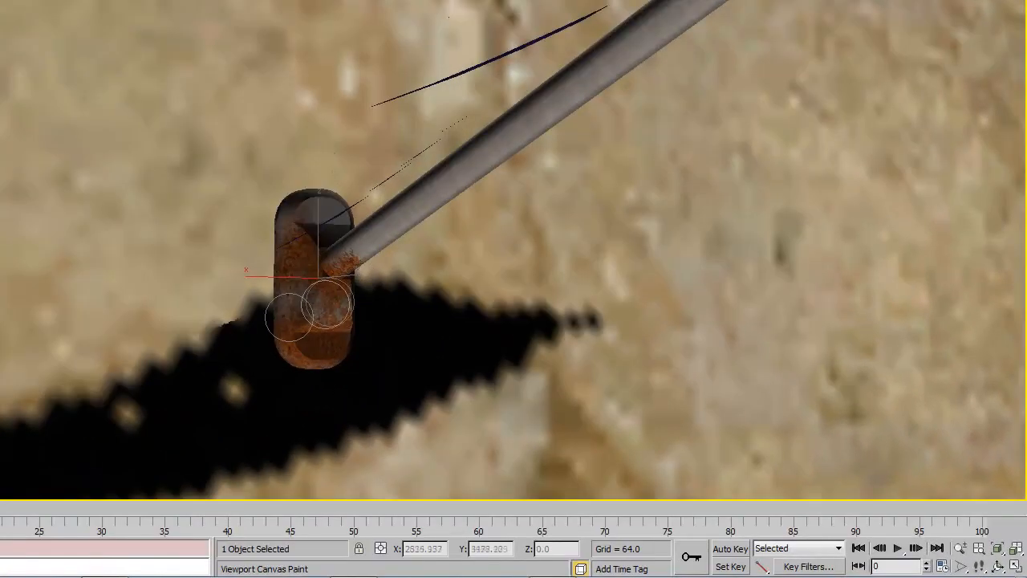
{"action": "middle_click_drag", "start_coordinate": [291, 305], "coordinate": [218, 255], "text": "alt"}
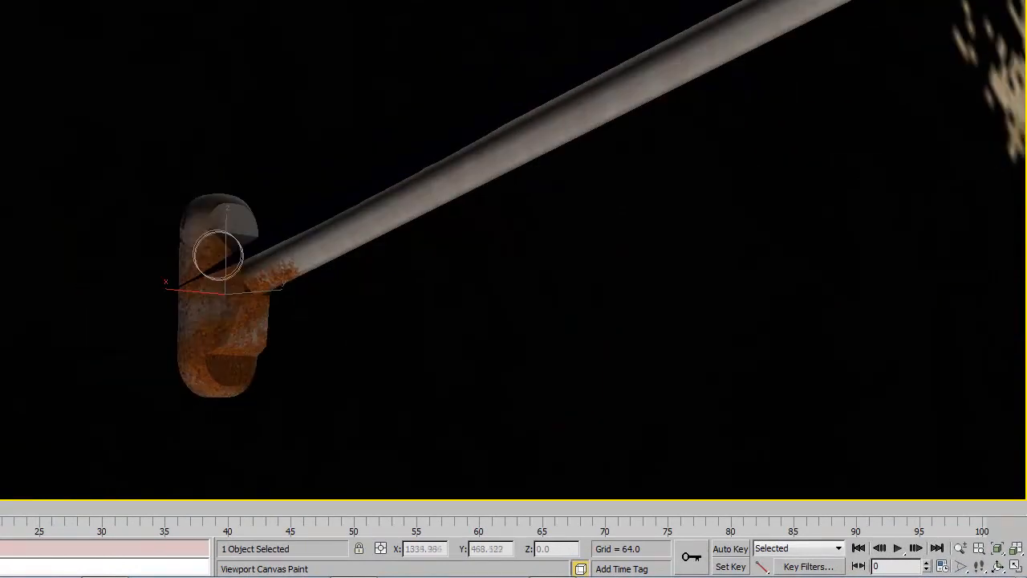
{"action": "mouse_move", "coordinate": [218, 255]}
{"action": "left_mouse_down"}
{"action": "mouse_move", "coordinate": [188, 241]}
{"action": "mouse_move", "coordinate": [211, 275]}
{"action": "mouse_move", "coordinate": [222, 328]}
{"action": "mouse_move", "coordinate": [255, 313]}
{"action": "left_mouse_up"}
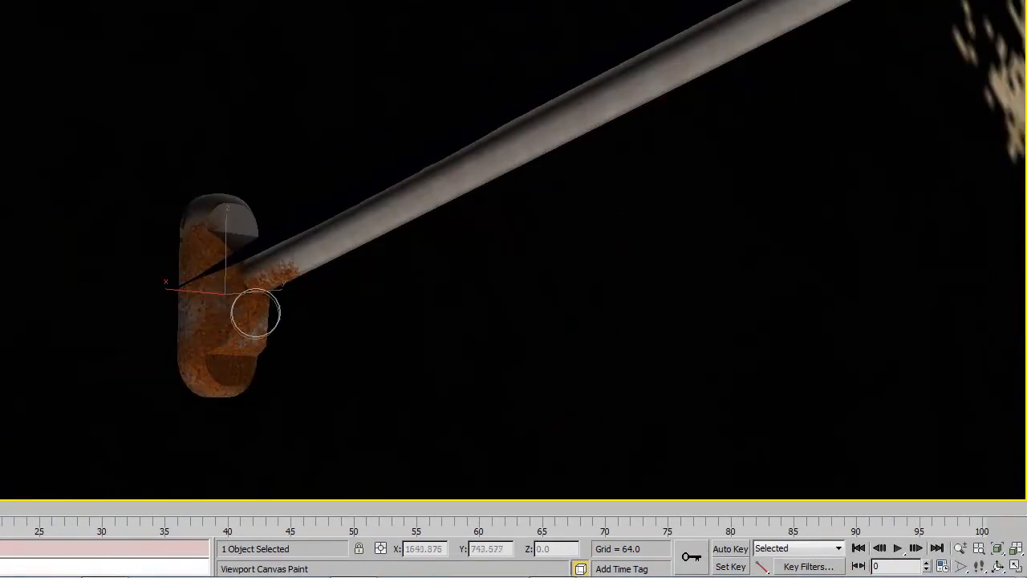
{"action": "middle_click_drag", "start_coordinate": [255, 313], "coordinate": [752, 269], "text": "alt"}
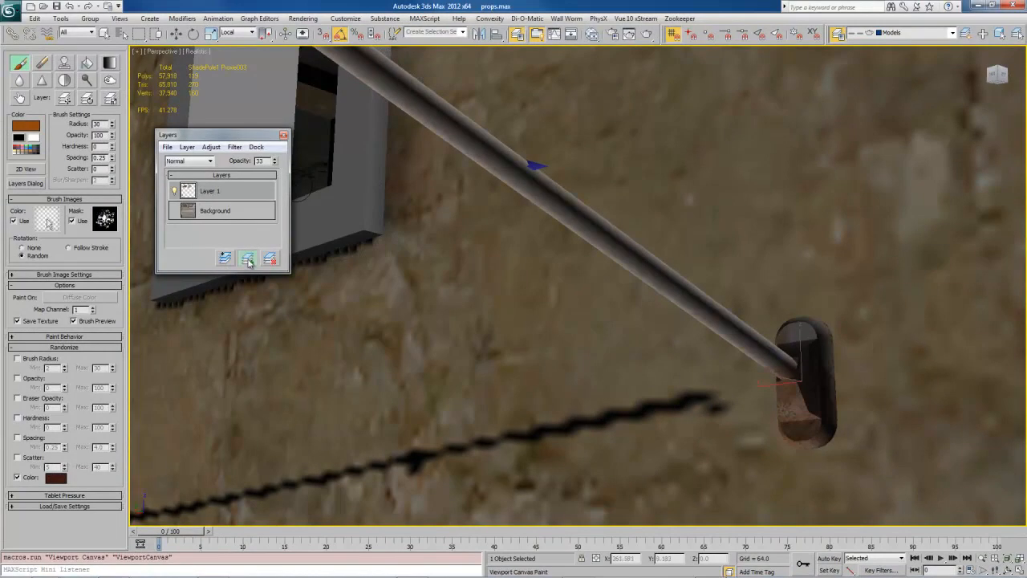
Step: Add another layer above Layer 1 and paint rust accents on the wall mount's ledge and pole joint, using brush opacity 61
{"action": "left_click", "coordinate": [247, 258]}
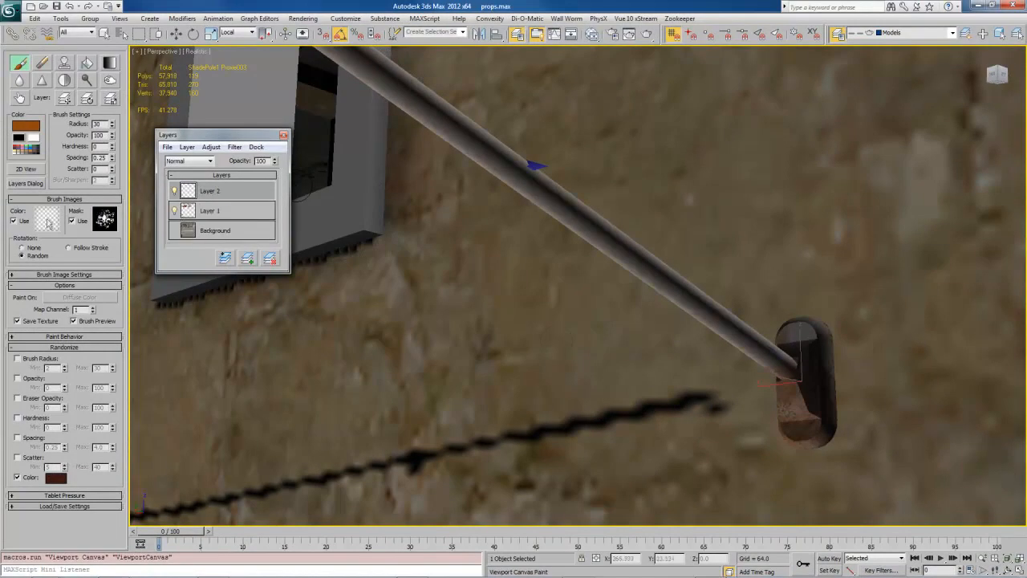
{"action": "mouse_move", "coordinate": [834, 429]}
{"action": "middle_mouse_down"}
{"action": "mouse_move", "coordinate": [738, 318]}
{"action": "mouse_move", "coordinate": [676, 278]}
{"action": "middle_mouse_up"}
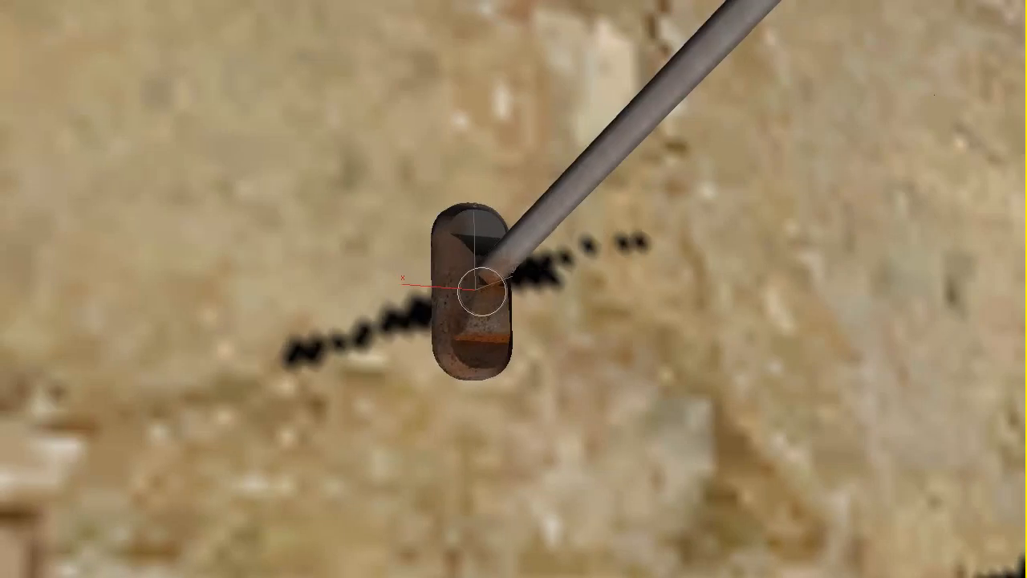
{"action": "mouse_move", "coordinate": [482, 292]}
{"action": "left_mouse_down"}
{"action": "mouse_move", "coordinate": [474, 268]}
{"action": "mouse_move", "coordinate": [454, 291]}
{"action": "mouse_move", "coordinate": [477, 375]}
{"action": "left_mouse_up"}
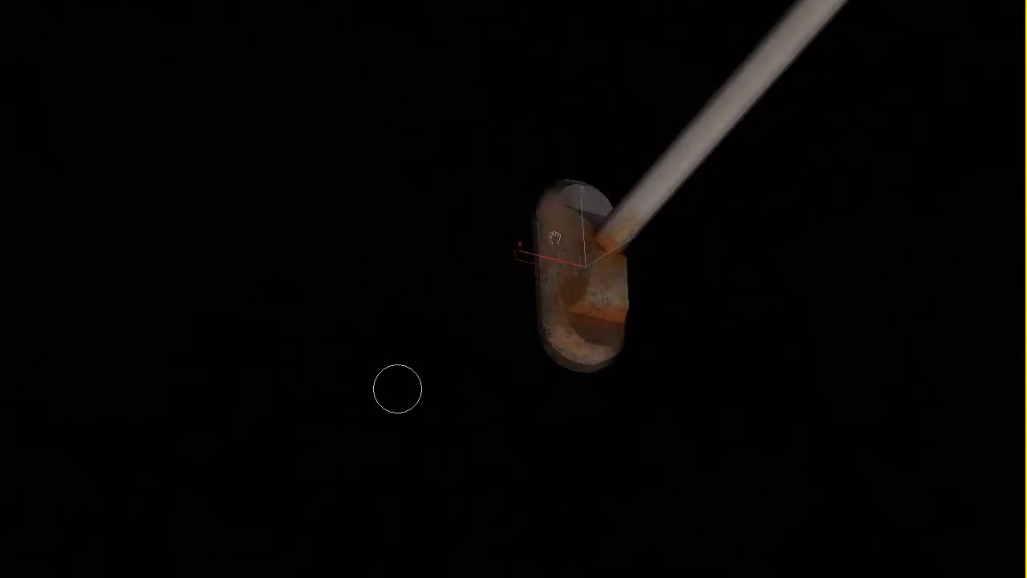
{"action": "left_click_drag", "start_coordinate": [552, 341], "coordinate": [595, 365]}
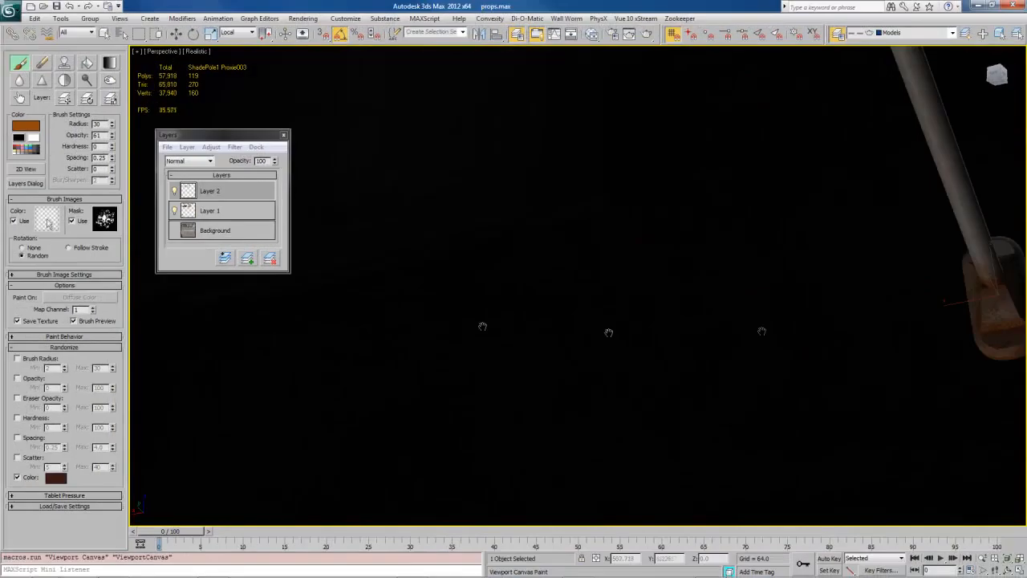
{"action": "middle_click_drag", "start_coordinate": [483, 326], "coordinate": [49, 267]}
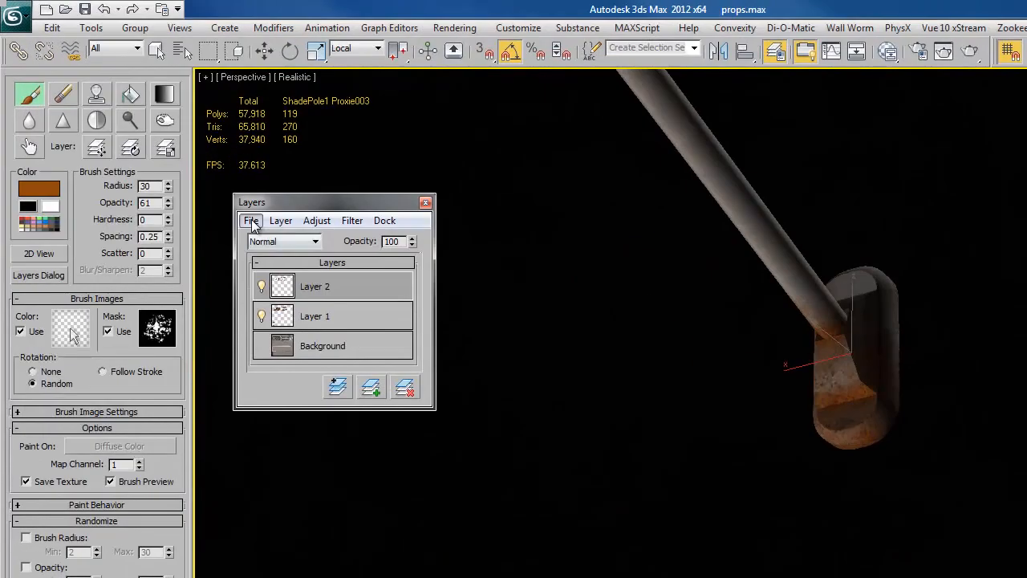
Step: Save the painted layers as a flattened Targa bitmap named falgpole_diffuse_rusty in the exterior props folder
{"action": "left_click", "coordinate": [168, 148]}
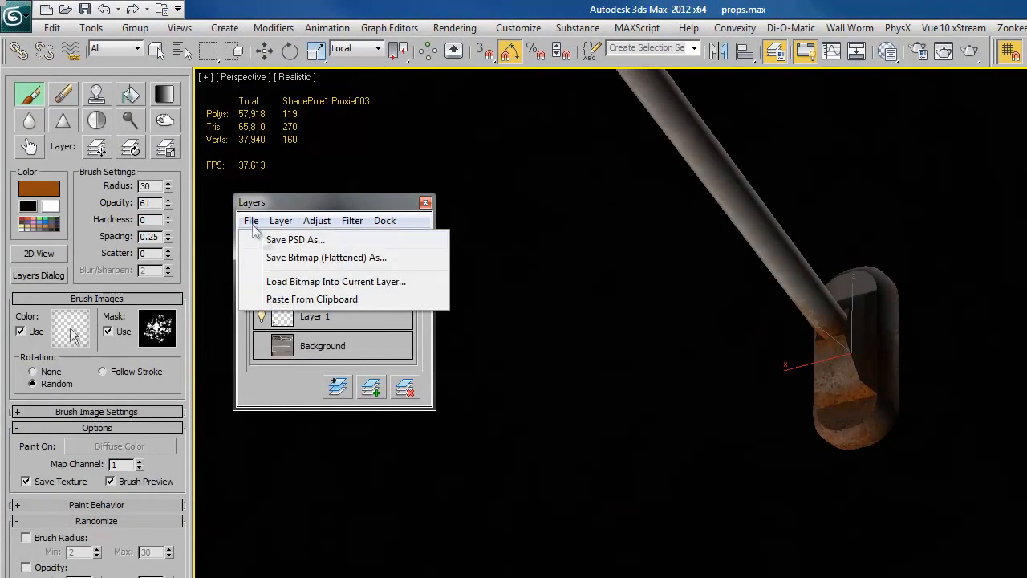
{"action": "left_click", "coordinate": [293, 259]}
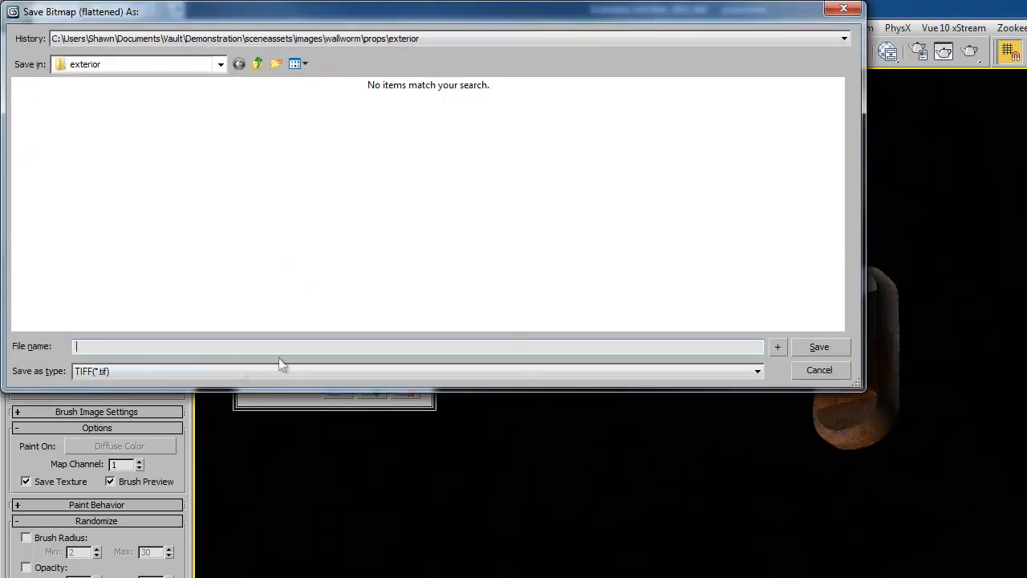
{"action": "left_click", "coordinate": [227, 369]}
{"action": "left_click", "coordinate": [107, 406]}
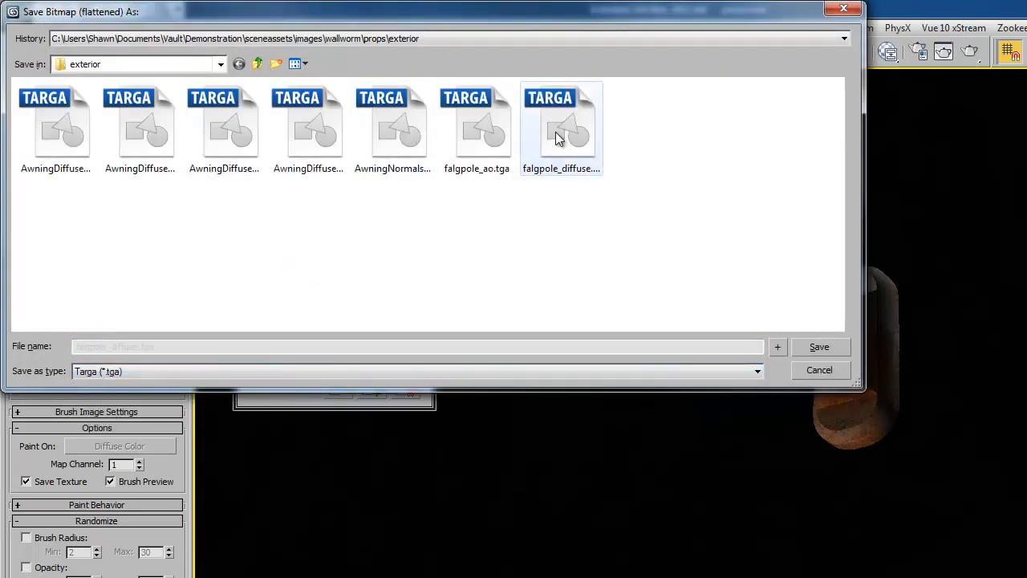
{"action": "left_click", "coordinate": [560, 138]}
{"action": "left_click", "coordinate": [139, 346]}
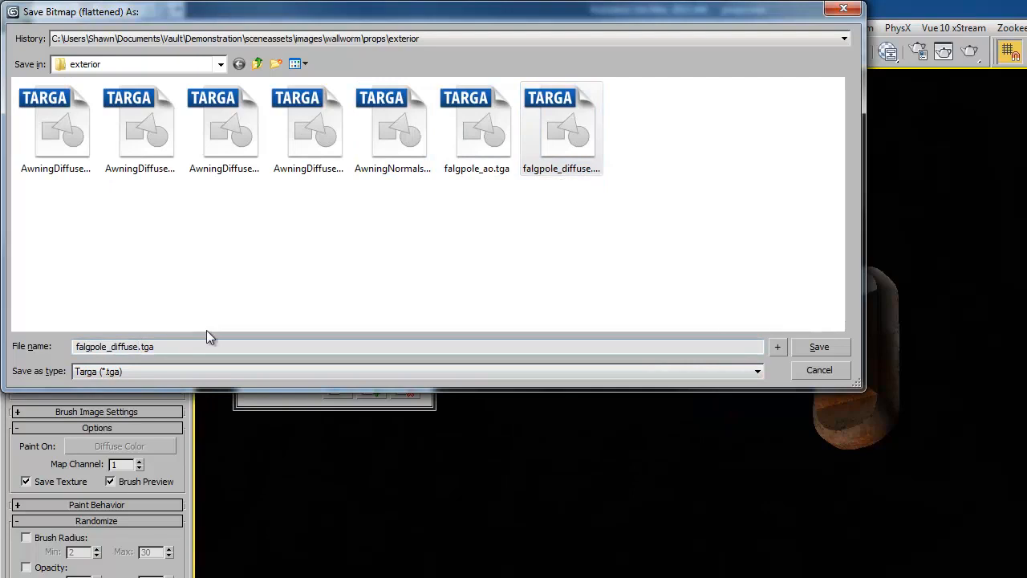
{"action": "type", "text": "_rusty"}
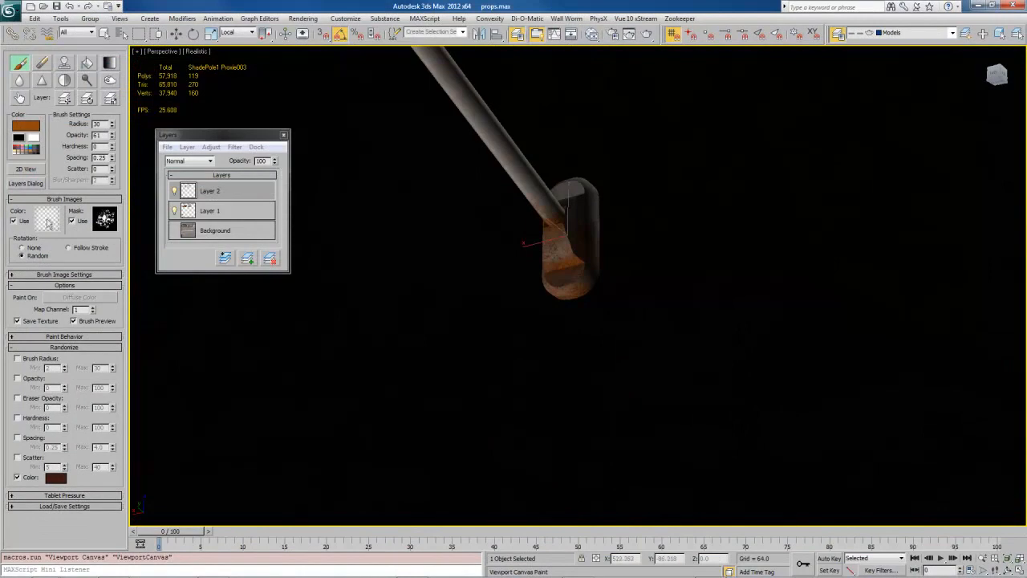
Step: End the painting session on the pole, discarding the paint layers from its original texture
{"action": "right_click", "coordinate": [574, 221]}
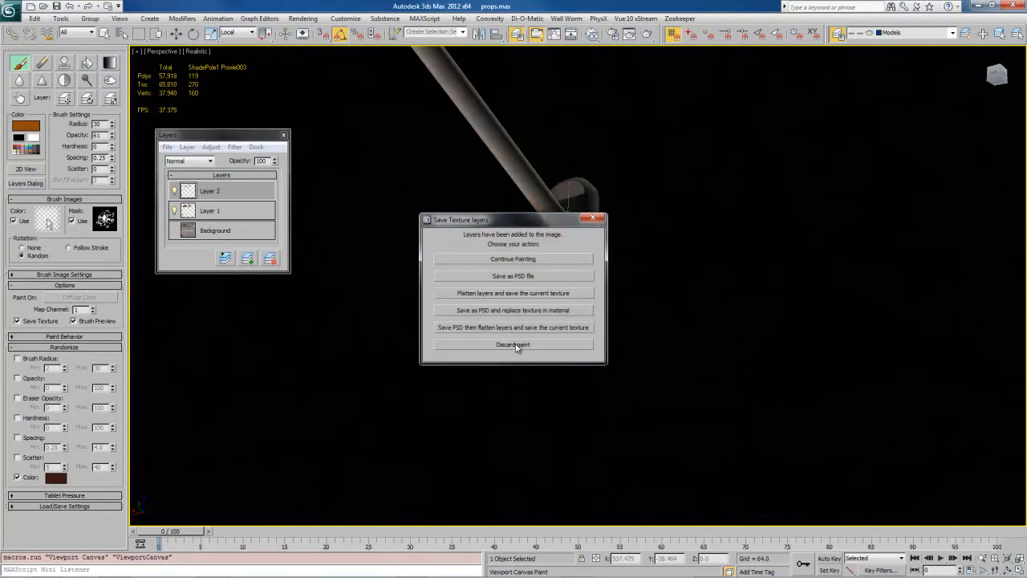
{"action": "left_click", "coordinate": [515, 345]}
{"action": "middle_click_drag", "start_coordinate": [525, 254], "coordinate": [535, 321]}
{"action": "scroll", "coordinate": [556, 326], "scroll_direction": "down", "scroll_amount": 2}
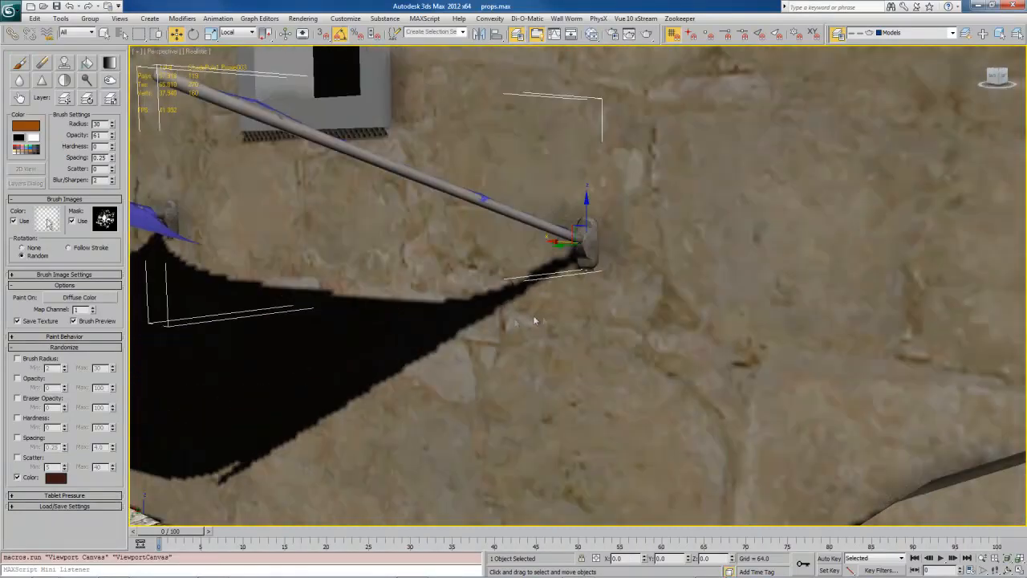
Step: Open the Slate Material Editor and create a new Standard material below the existing nodes in the FlagPole view
{"action": "left_click", "coordinate": [593, 35]}
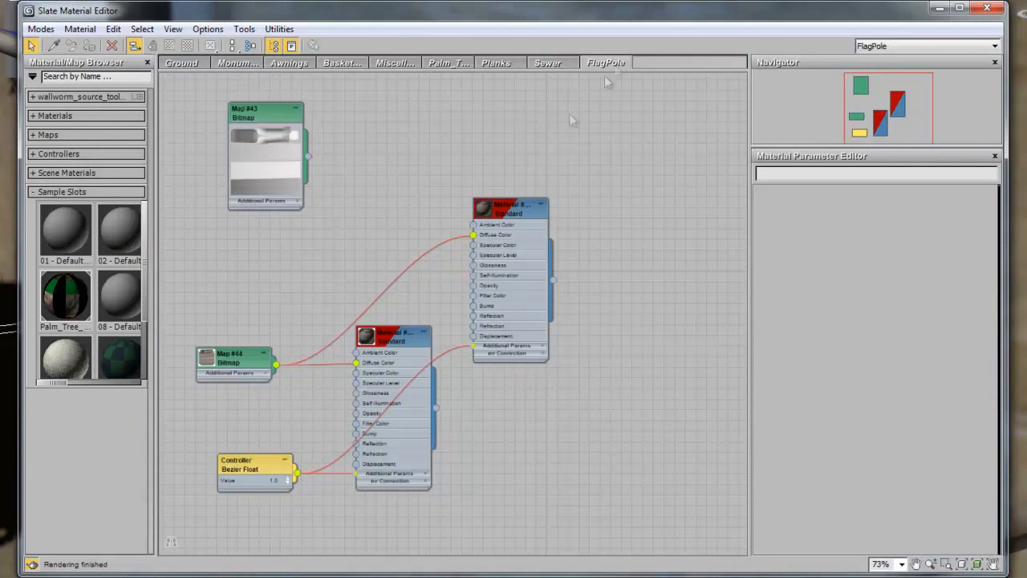
{"action": "middle_click_drag", "start_coordinate": [470, 201], "coordinate": [546, 150]}
{"action": "middle_click_drag", "start_coordinate": [543, 413], "coordinate": [511, 295]}
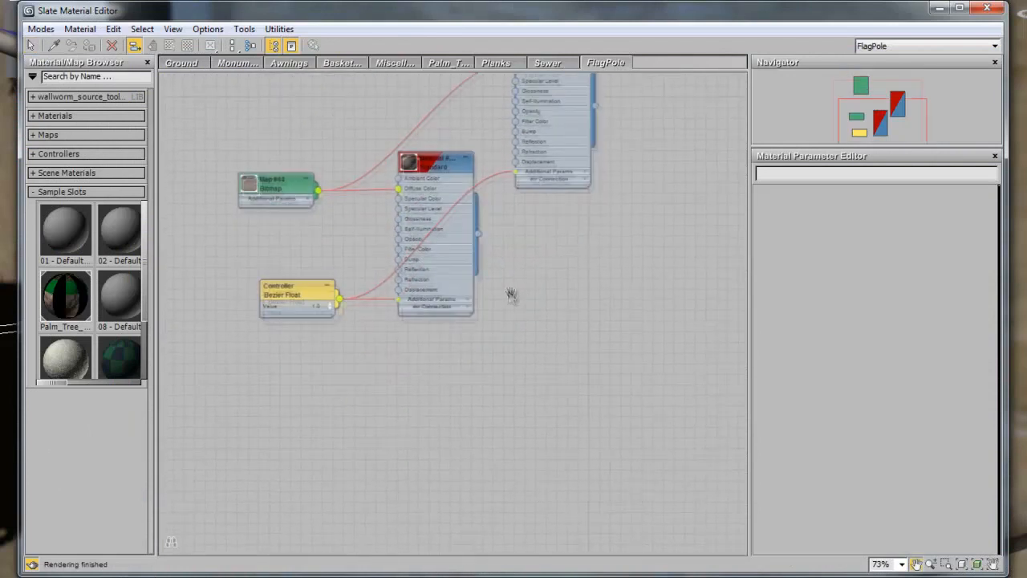
{"action": "right_click", "coordinate": [553, 457]}
{"action": "mouse_move", "coordinate": [593, 484]}
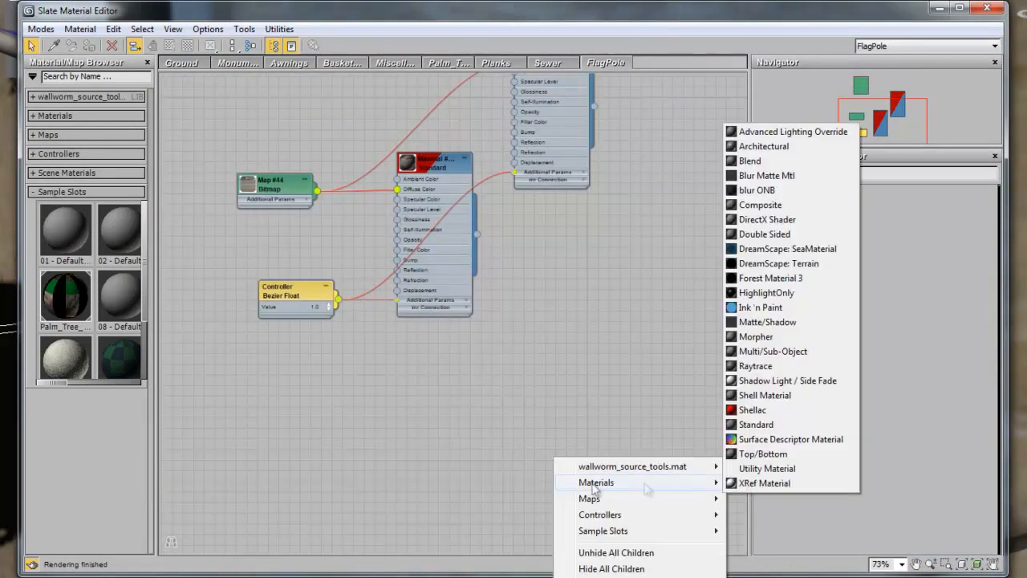
{"action": "left_click", "coordinate": [756, 424]}
{"action": "left_click_drag", "start_coordinate": [521, 456], "coordinate": [518, 393]}
Step: Connect a Bitmap map to the new material's Diffuse Color, loading falgpole_diffuse_rusty.tga from wallworm\props\exterior
{"action": "left_click_drag", "start_coordinate": [390, 419], "coordinate": [388, 418]}
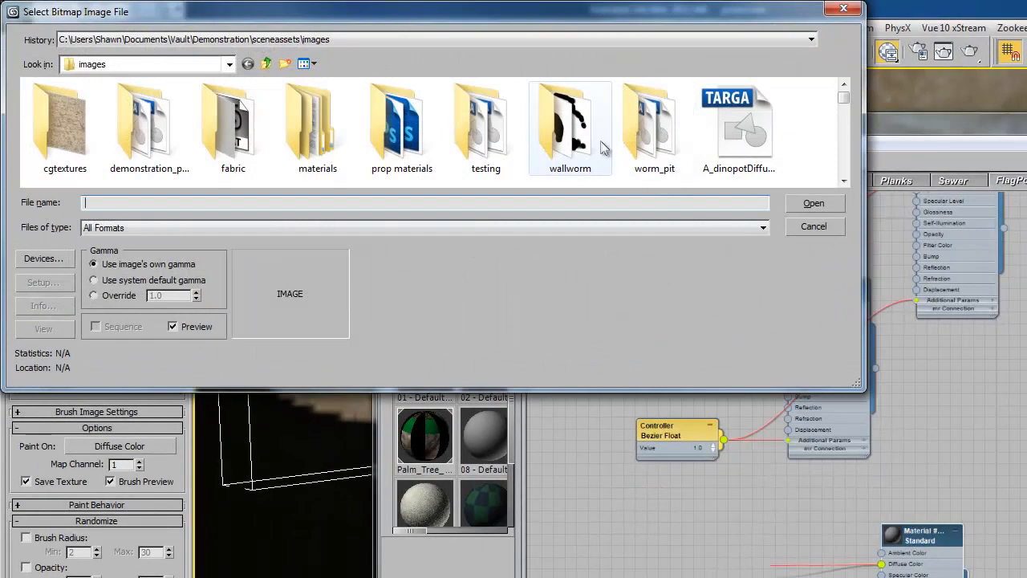
{"action": "double_click", "coordinate": [581, 128]}
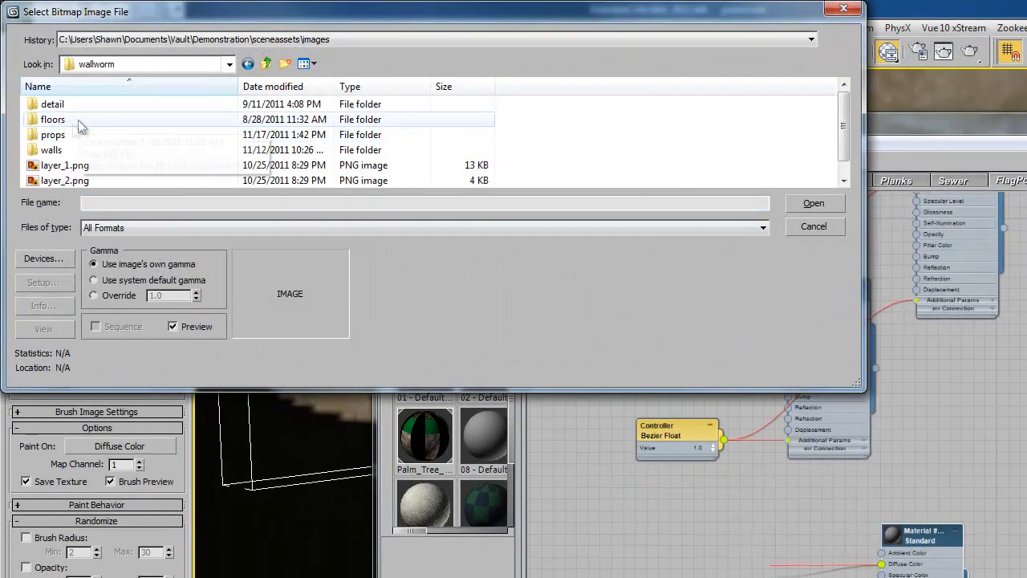
{"action": "double_click", "coordinate": [55, 135]}
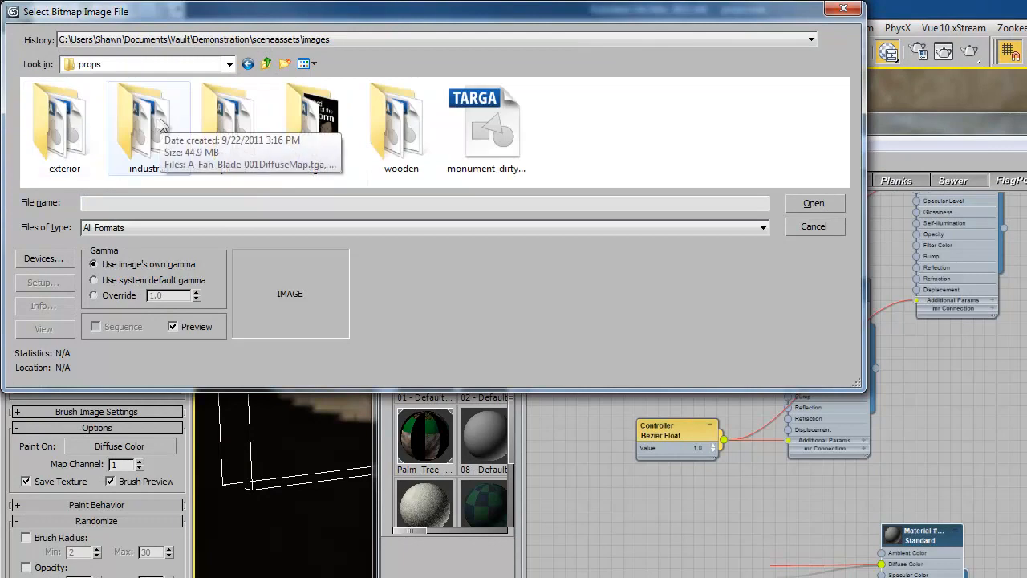
{"action": "double_click", "coordinate": [60, 128]}
{"action": "left_click", "coordinate": [647, 137]}
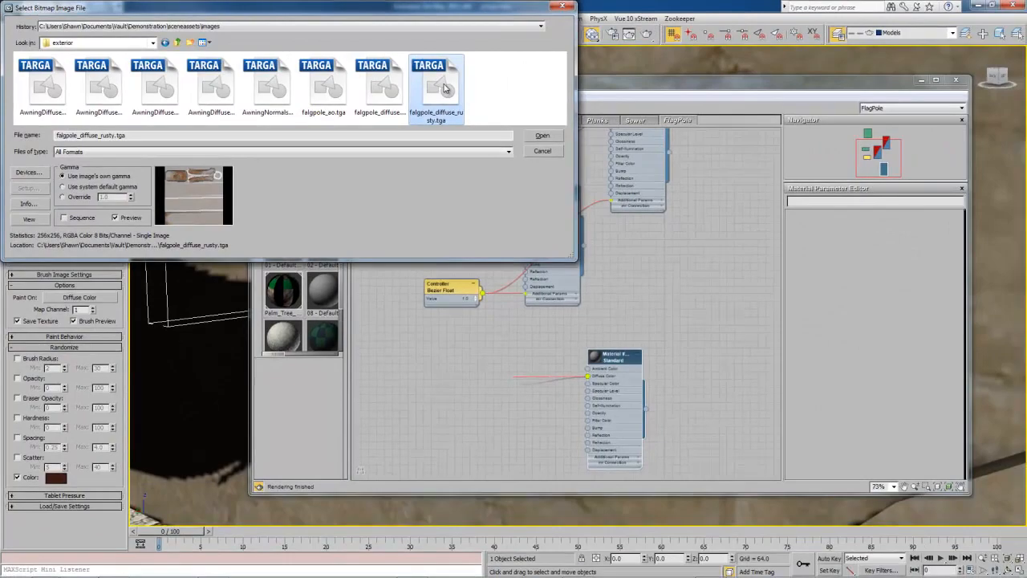
{"action": "double_click", "coordinate": [445, 88]}
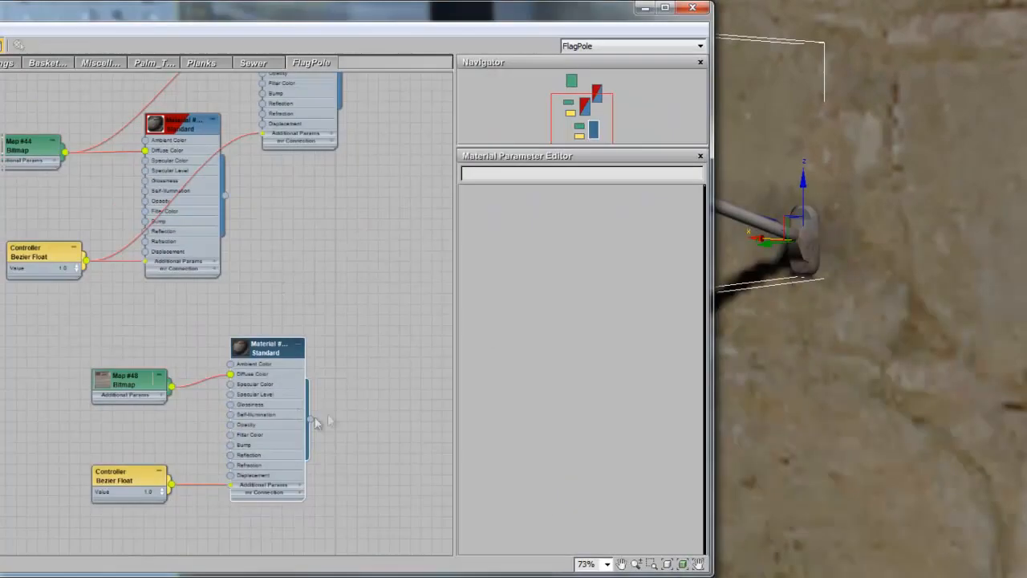
Step: Assign the new rusty material to the last shade pole and display its texture in the viewport, repositioning the material editor to check the pole
{"action": "left_click_drag", "start_coordinate": [313, 419], "coordinate": [804, 250]}
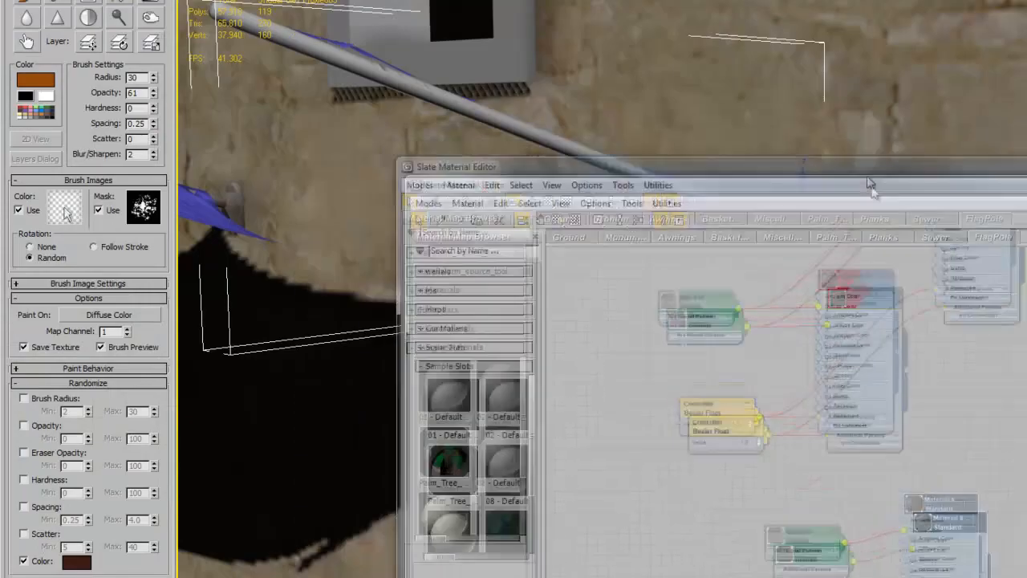
{"action": "left_click_drag", "start_coordinate": [871, 184], "coordinate": [905, 323]}
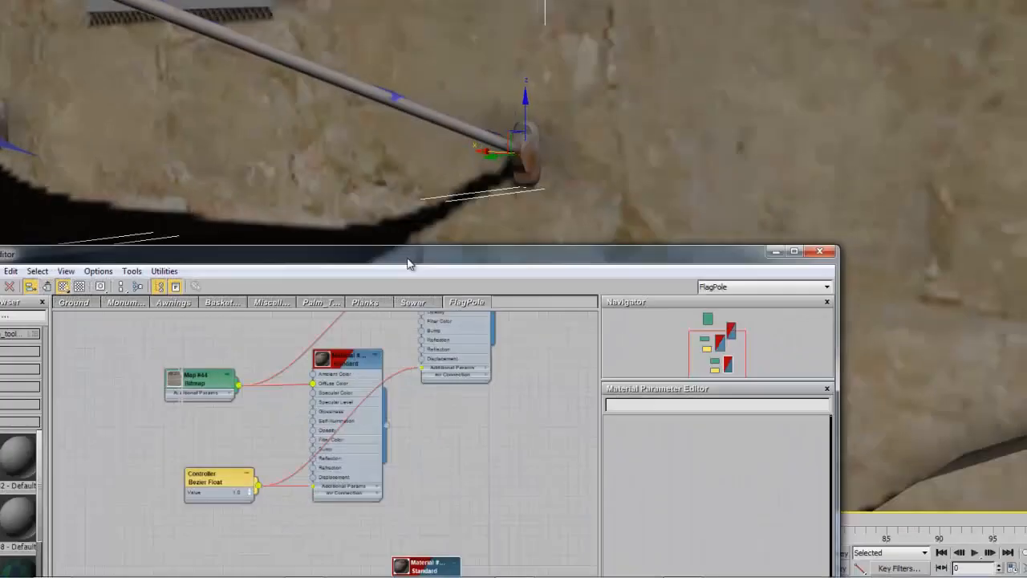
{"action": "left_click_drag", "start_coordinate": [415, 266], "coordinate": [515, 211]}
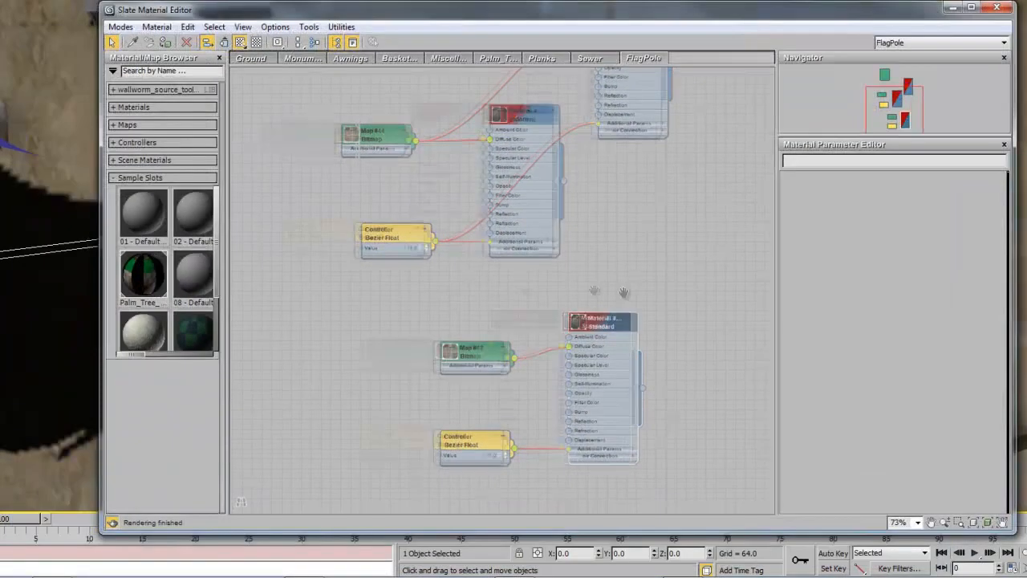
Step: Create a Multi/Sub-Object material in the FlagPole view and set its number of materials to 2
{"action": "middle_click_drag", "start_coordinate": [624, 292], "coordinate": [440, 338]}
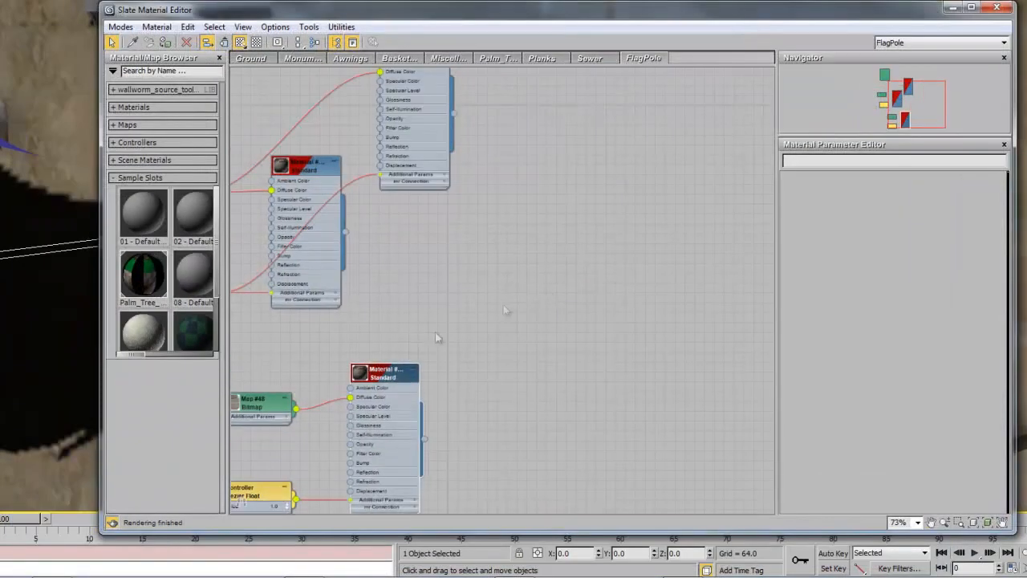
{"action": "right_click", "coordinate": [610, 270]}
{"action": "mouse_move", "coordinate": [660, 297]}
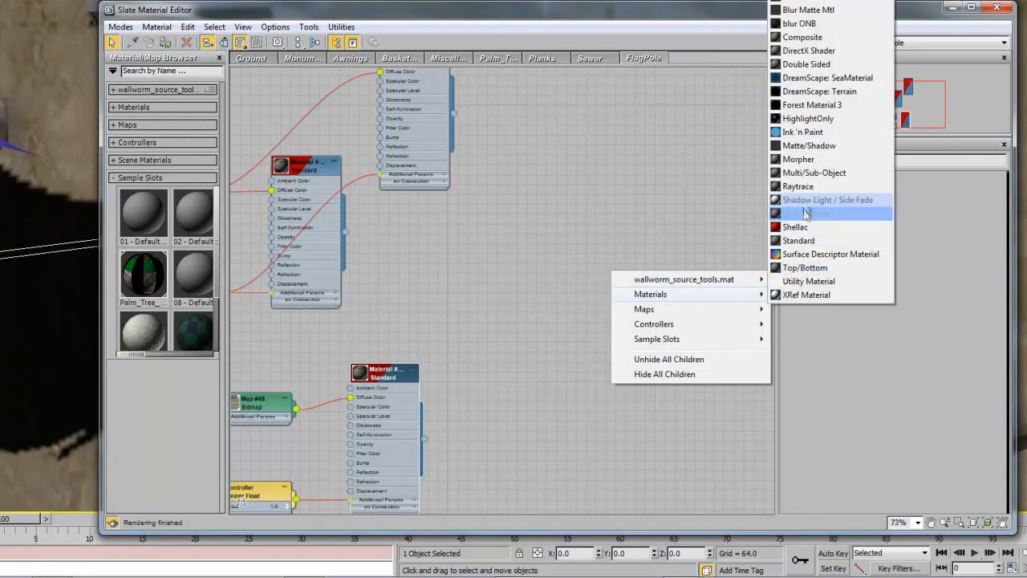
{"action": "left_click", "coordinate": [814, 172]}
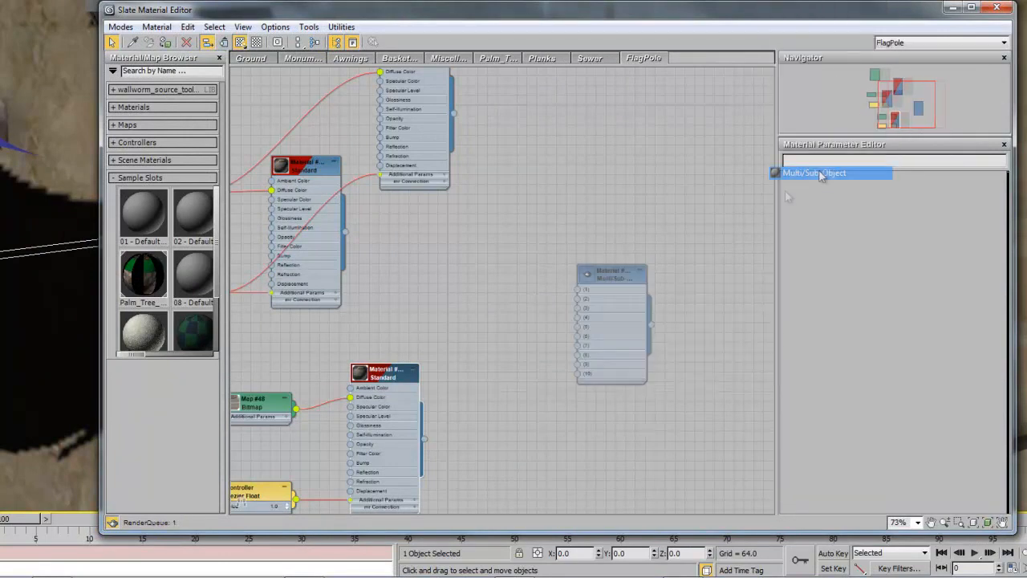
{"action": "double_click", "coordinate": [633, 279]}
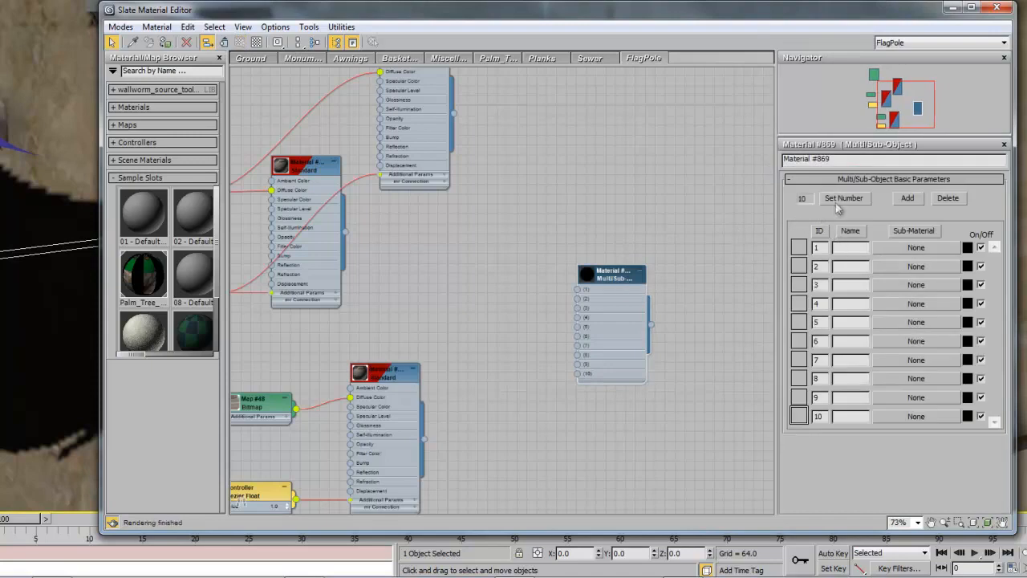
{"action": "left_click", "coordinate": [837, 200]}
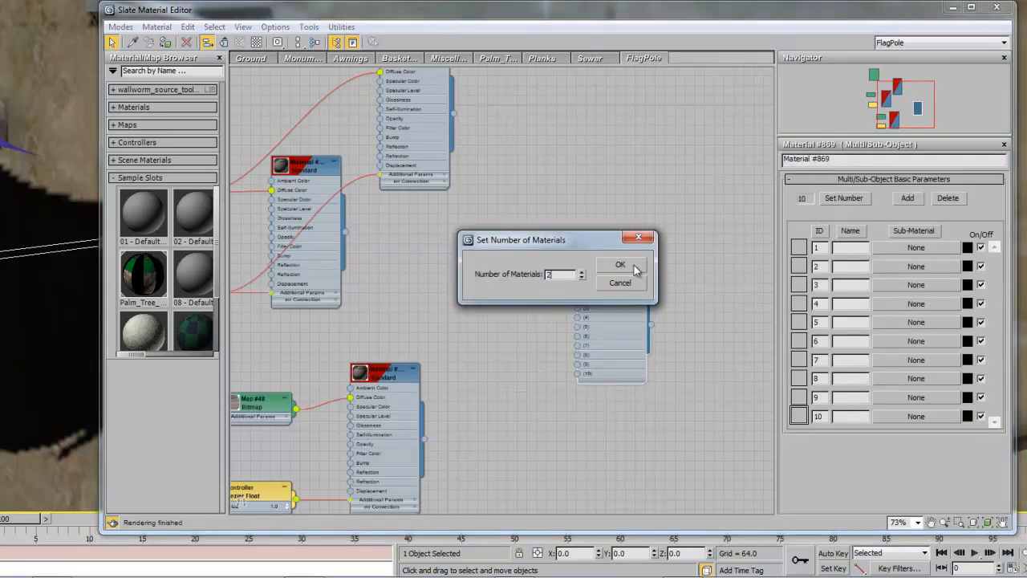
{"action": "left_click", "coordinate": [634, 266]}
Step: Connect the original pole material to slot 1 of the Multi/Sub-Object material and the rusty material to slot 2
{"action": "middle_click_drag", "start_coordinate": [462, 279], "coordinate": [531, 289]}
{"action": "scroll", "coordinate": [532, 289], "scroll_direction": "down", "scroll_amount": 1}
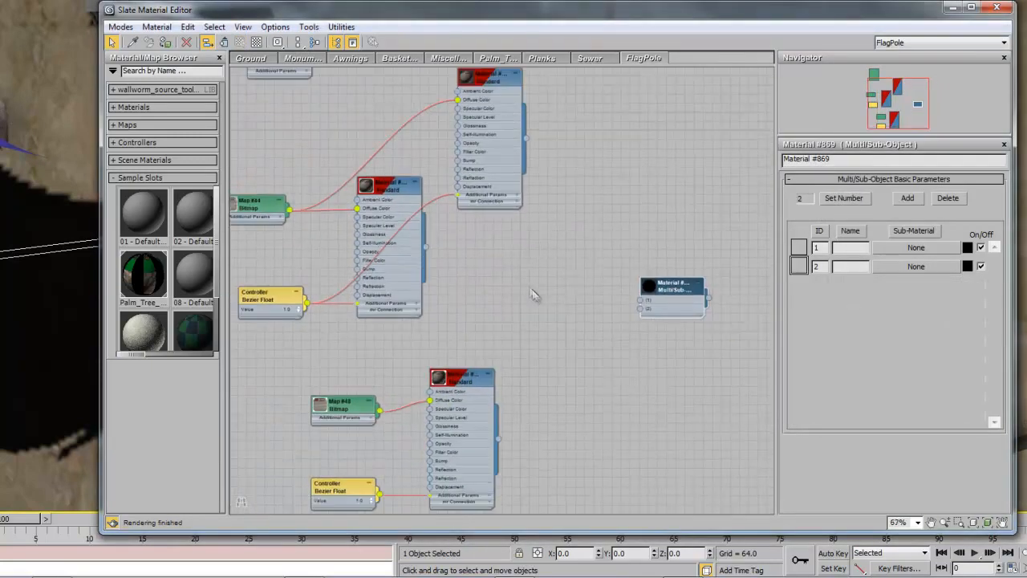
{"action": "left_click_drag", "start_coordinate": [425, 247], "coordinate": [639, 300]}
{"action": "left_click_drag", "start_coordinate": [499, 438], "coordinate": [640, 309]}
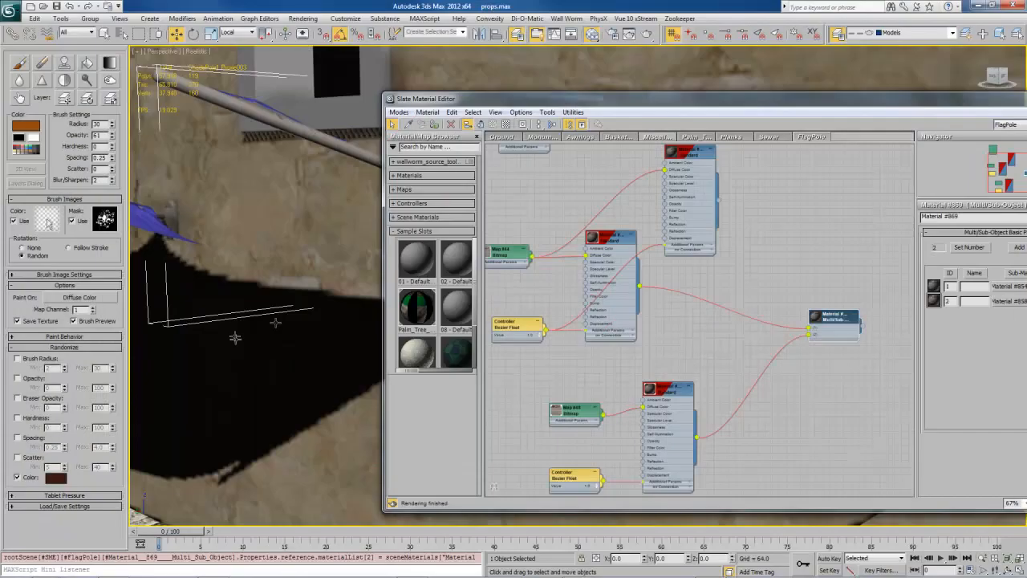
Step: Assign the Multi/Sub-Object material to the ShadePole1 WWMT helper text lying on the ground below the awning
{"action": "middle_click_drag", "start_coordinate": [239, 327], "coordinate": [264, 378]}
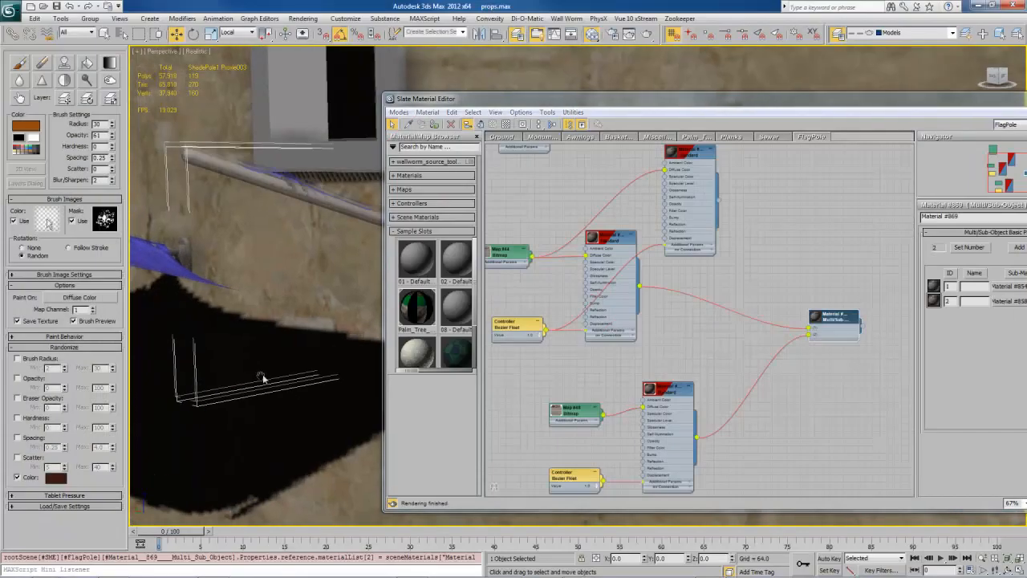
{"action": "scroll", "coordinate": [264, 372], "scroll_direction": "down", "scroll_amount": 4}
{"action": "scroll", "coordinate": [266, 370], "scroll_direction": "down", "scroll_amount": 4}
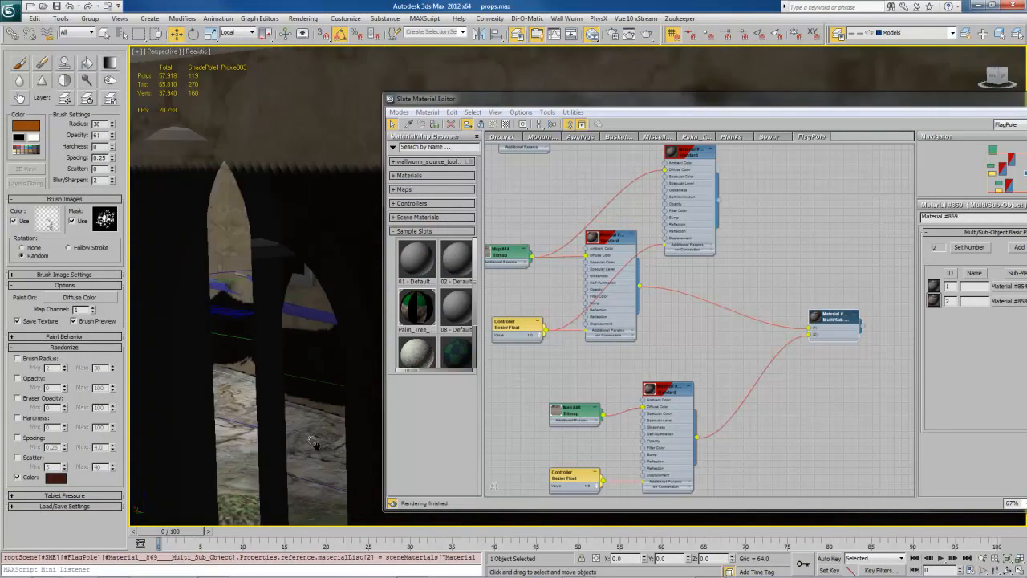
{"action": "middle_click_drag", "start_coordinate": [291, 337], "coordinate": [301, 372]}
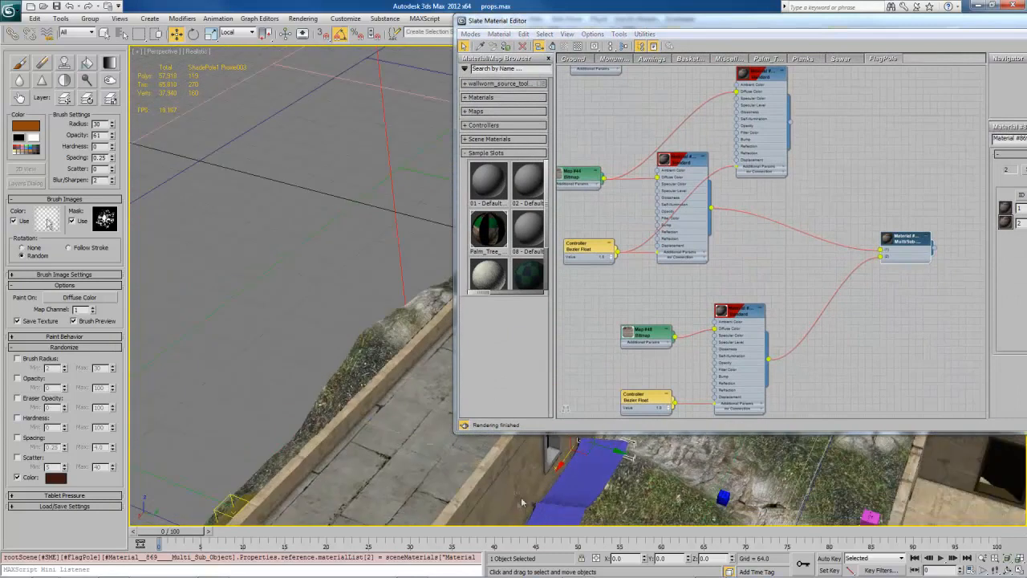
{"action": "middle_click_drag", "start_coordinate": [354, 347], "coordinate": [354, 294], "text": "alt"}
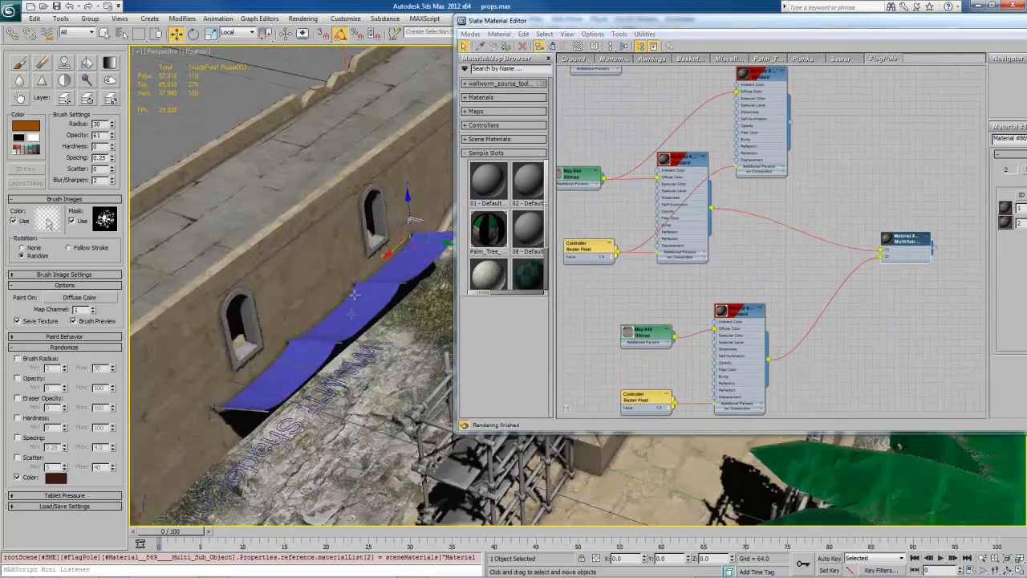
{"action": "middle_click_drag", "start_coordinate": [320, 350], "coordinate": [456, 243], "text": "alt"}
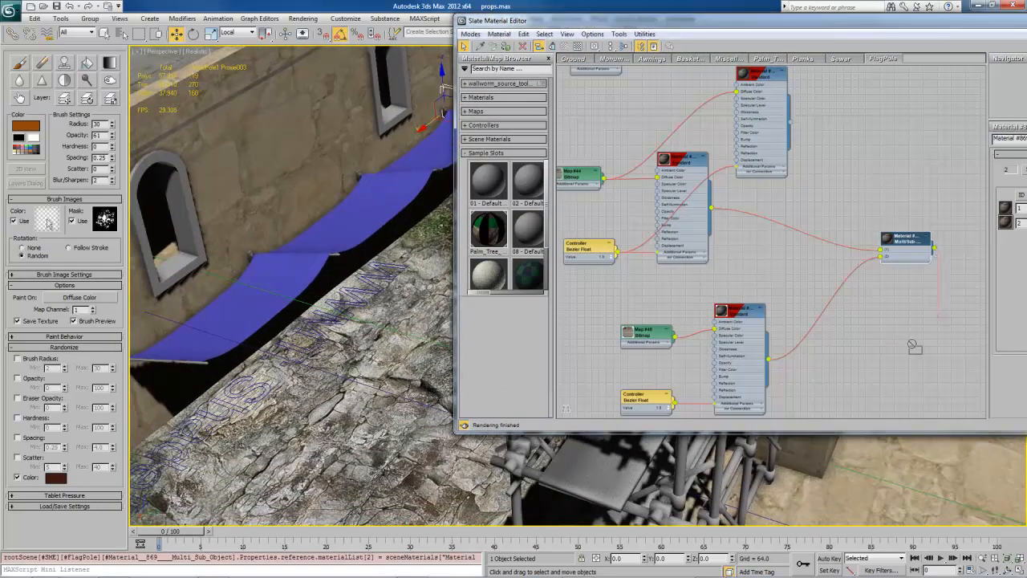
{"action": "left_click_drag", "start_coordinate": [934, 250], "coordinate": [319, 345]}
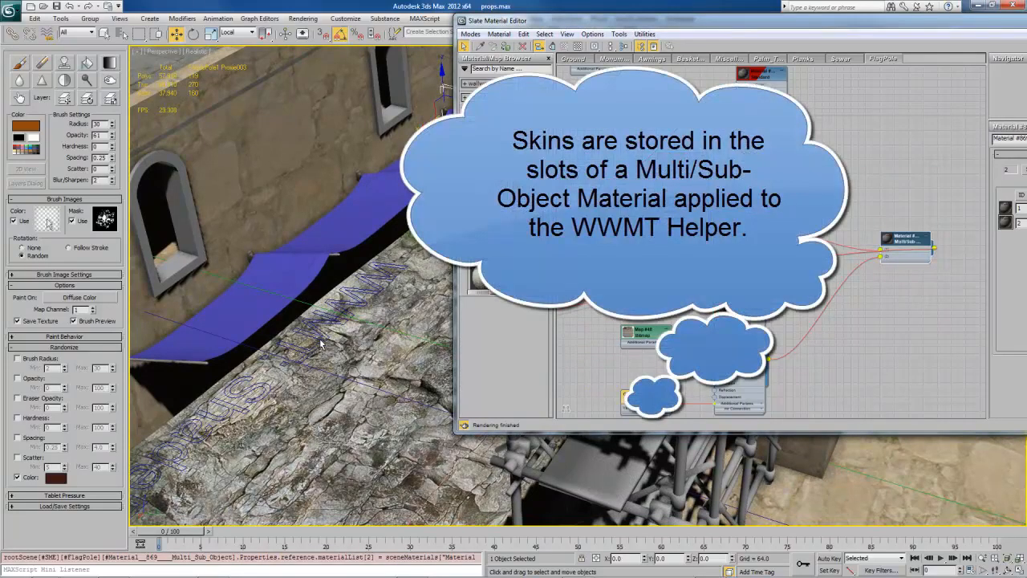
{"action": "left_click_drag", "start_coordinate": [321, 344], "coordinate": [321, 341]}
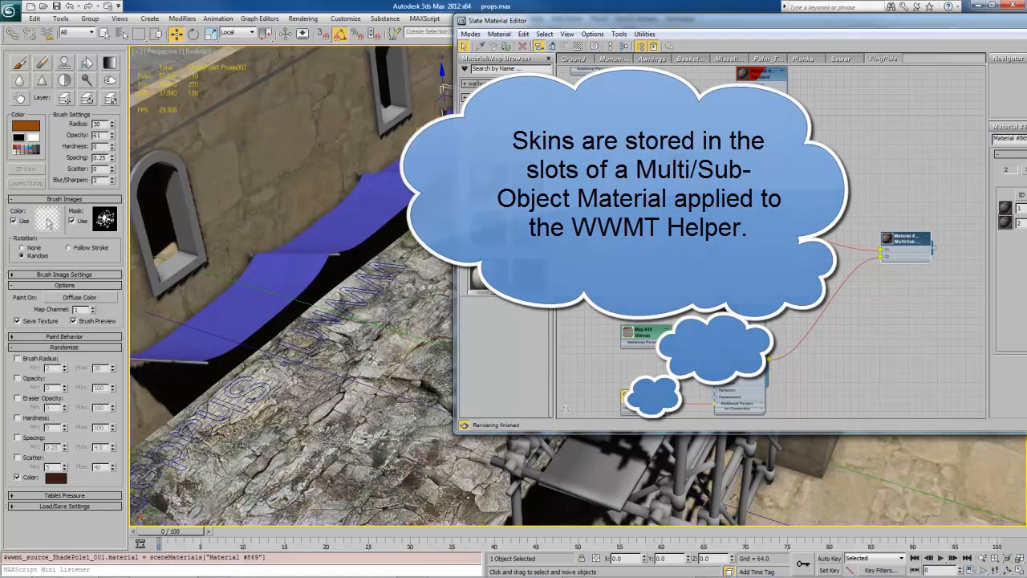
Step: Open Wall Worm Model Tools and pick the ShadePole1 helper in the viewport as the current model
{"action": "left_click_drag", "start_coordinate": [491, 22], "coordinate": [545, 141]}
{"action": "left_click", "coordinate": [569, 19]}
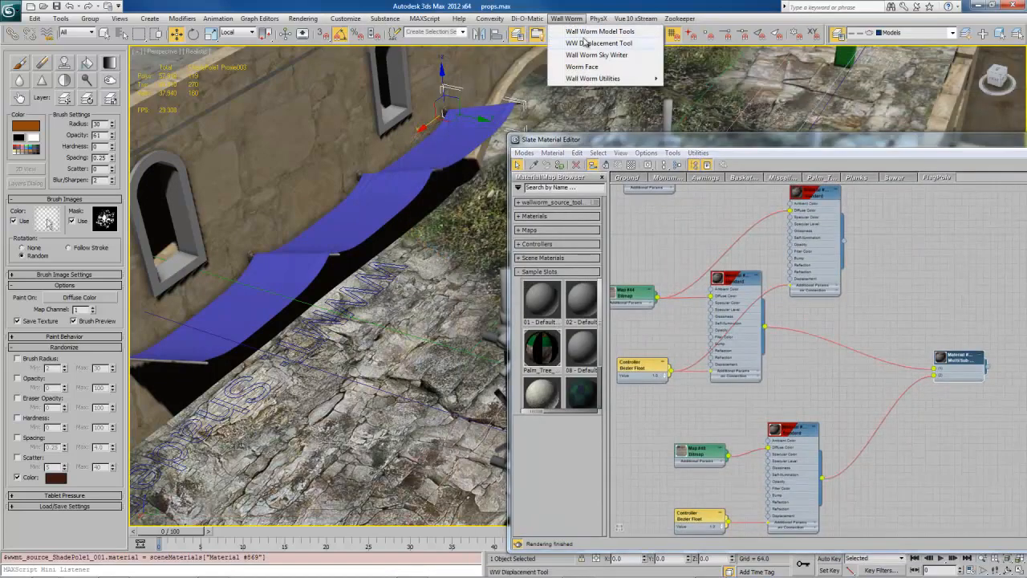
{"action": "left_click", "coordinate": [593, 31]}
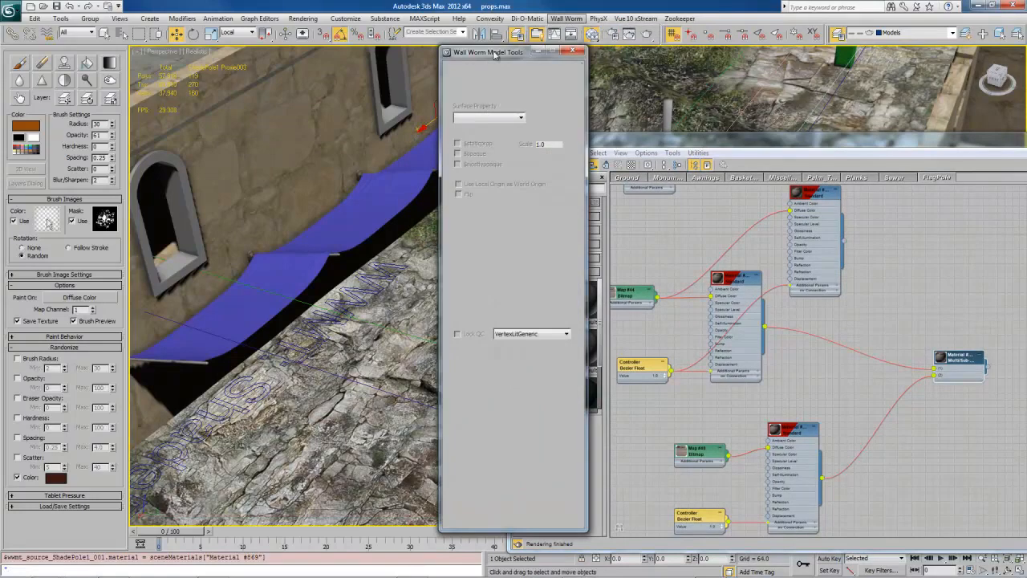
{"action": "left_click_drag", "start_coordinate": [497, 54], "coordinate": [509, 72]}
{"action": "left_click", "coordinate": [512, 105]}
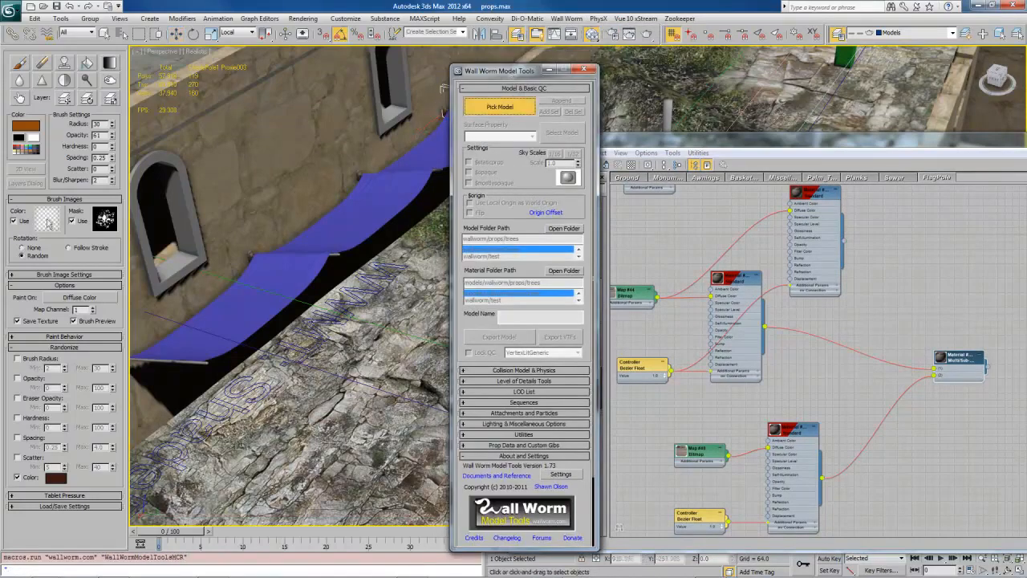
{"action": "left_click", "coordinate": [318, 337]}
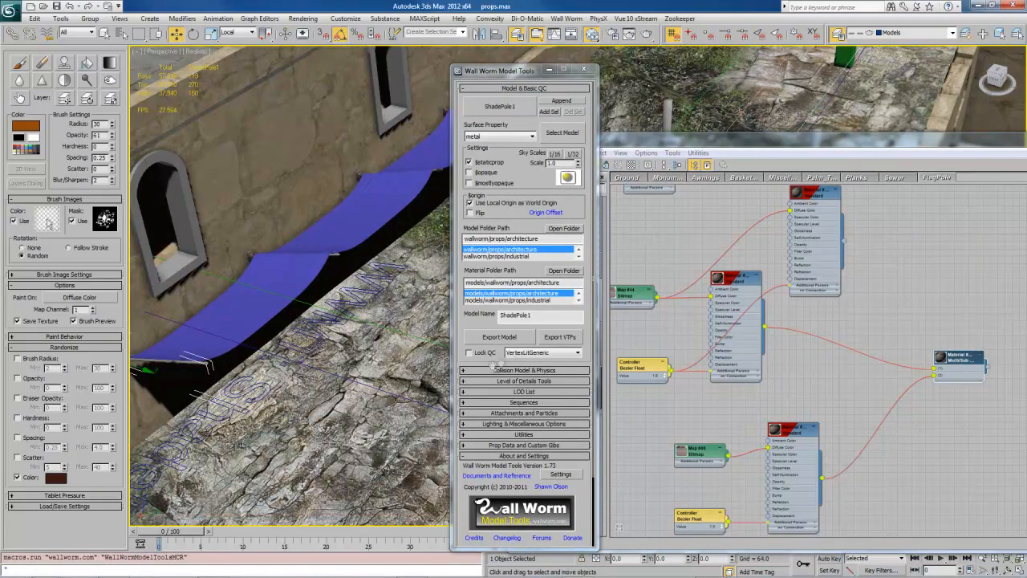
Step: Examine the skin material picker in the Wall Worm utilities and close it without choosing a material
{"action": "left_click", "coordinate": [516, 435]}
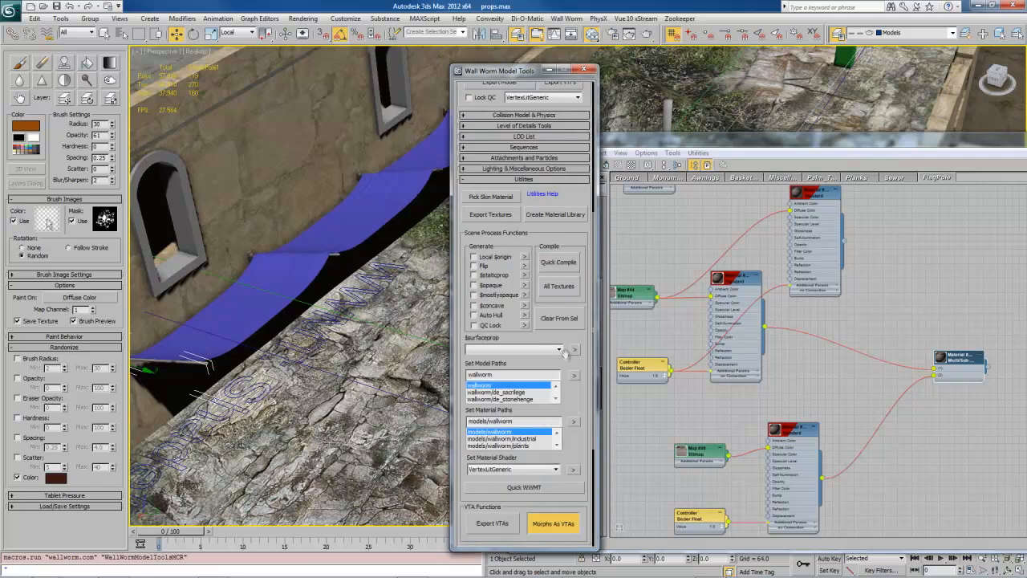
{"action": "left_click", "coordinate": [491, 196]}
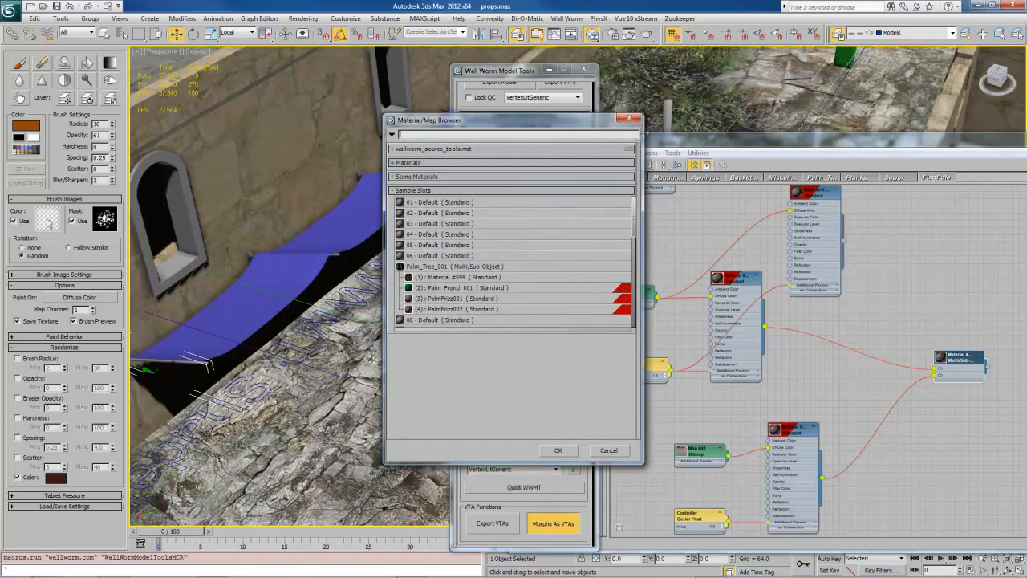
{"action": "left_click", "coordinate": [629, 119]}
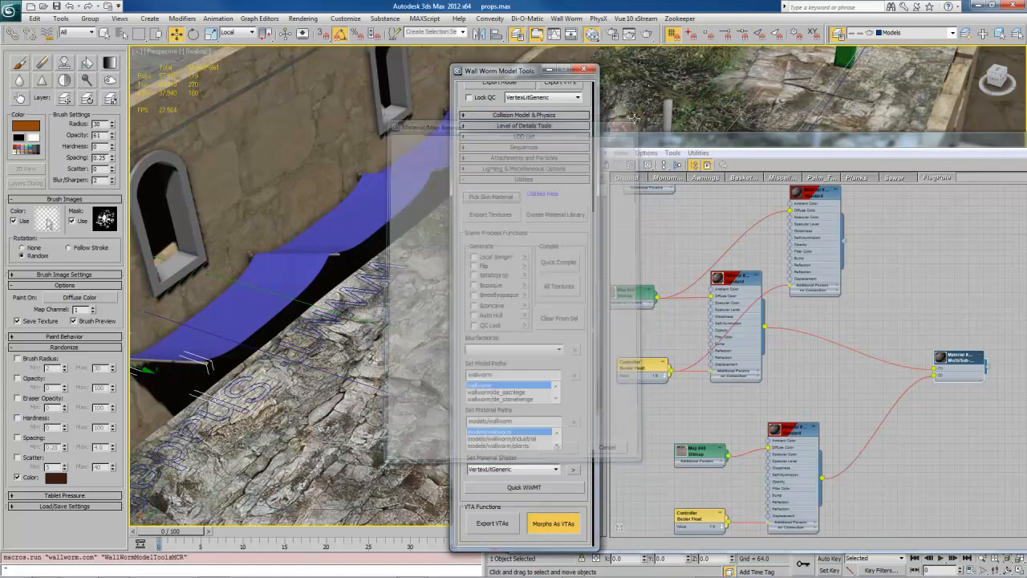
{"action": "left_click_drag", "start_coordinate": [687, 142], "coordinate": [623, 127]}
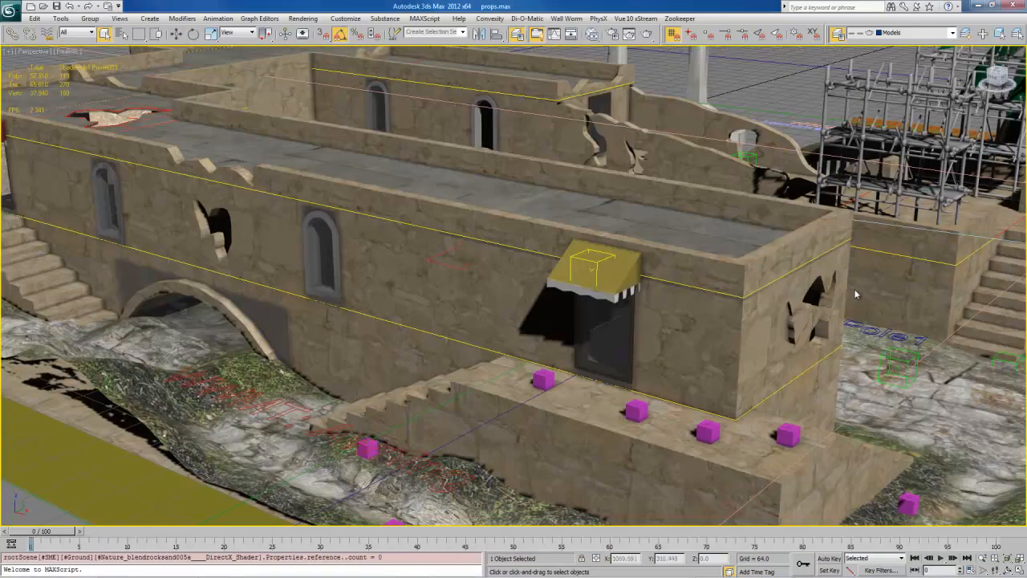
Step: Reopen Wall Worm Model Tools, collapse the Model & Basic QC settings and expand the Utilities
{"action": "scroll", "coordinate": [836, 300], "scroll_direction": "up", "scroll_amount": 5}
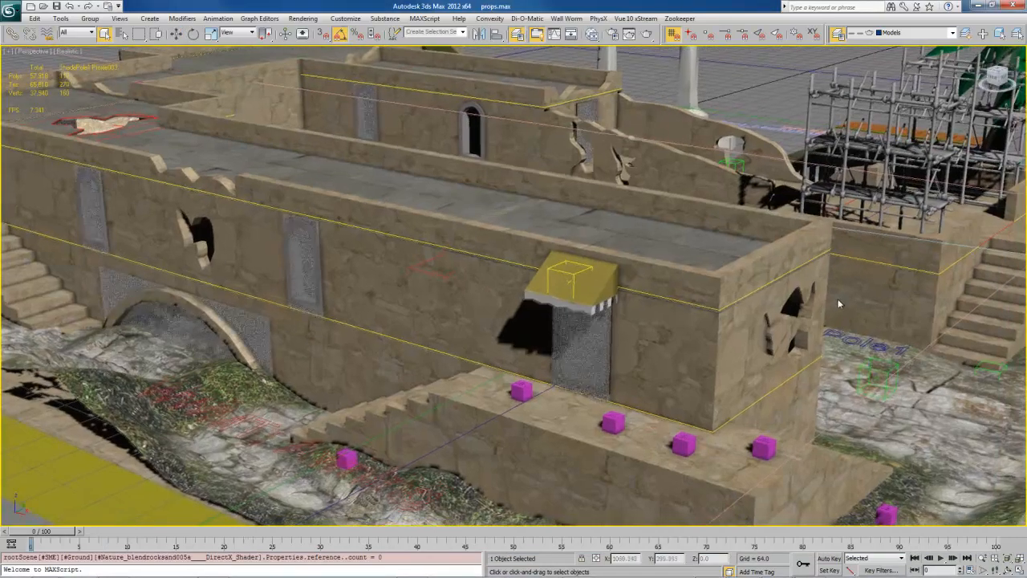
{"action": "scroll", "coordinate": [836, 298], "scroll_direction": "down", "scroll_amount": 5}
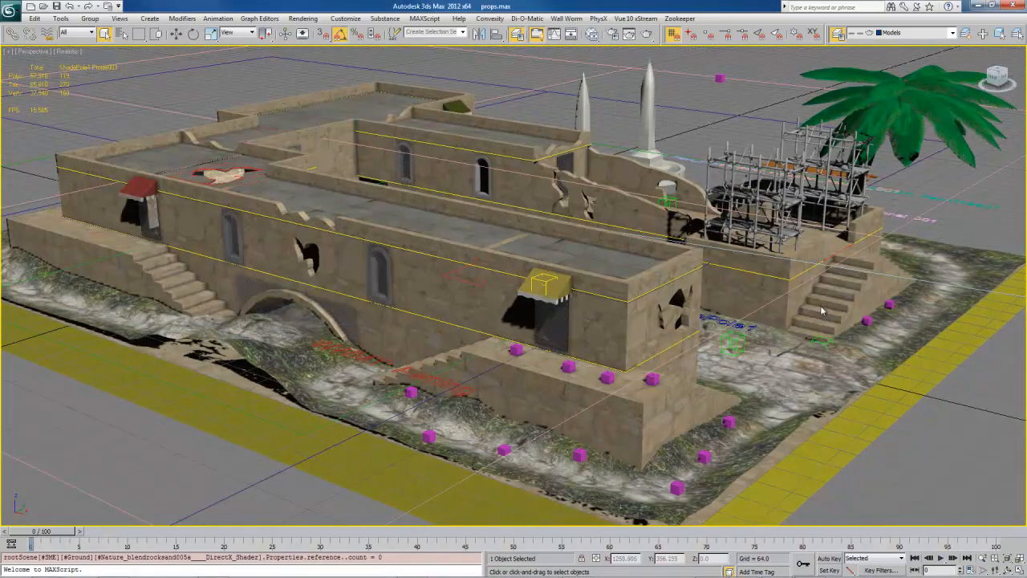
{"action": "left_click", "coordinate": [566, 19]}
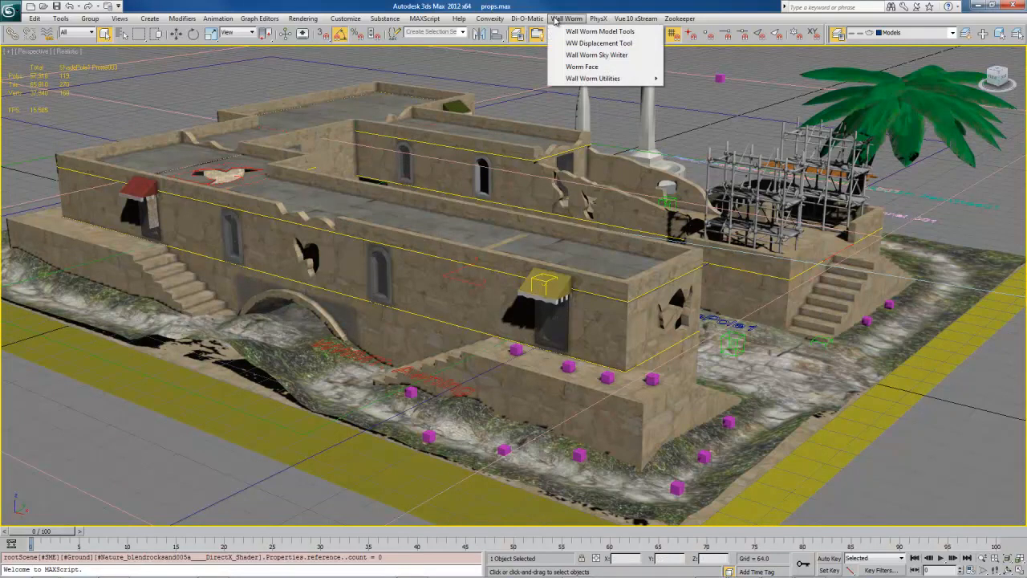
{"action": "left_click", "coordinate": [600, 32]}
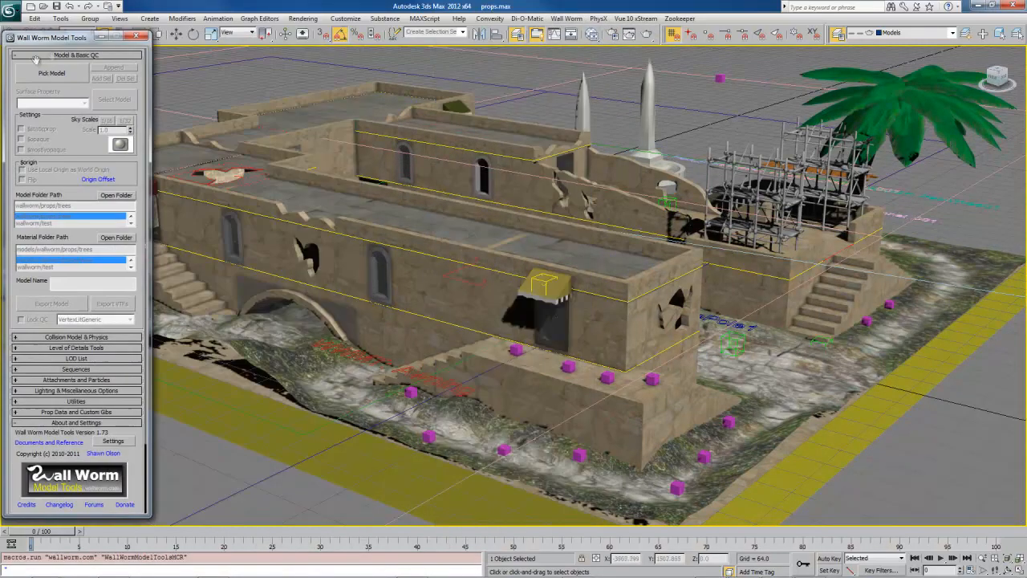
{"action": "left_click", "coordinate": [35, 55]}
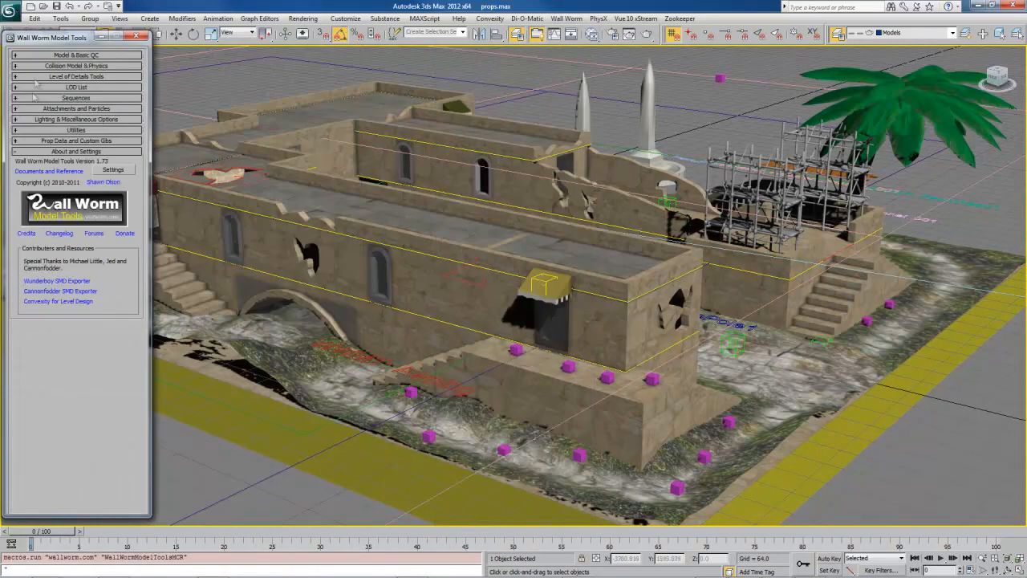
{"action": "left_click", "coordinate": [36, 131]}
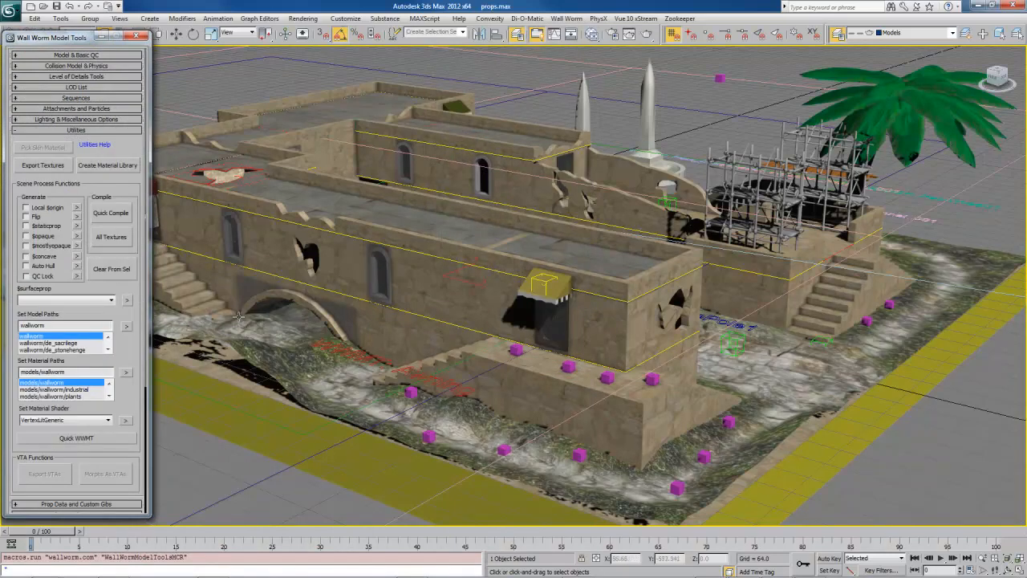
Step: Restrict the selection filter to Shapes, region-select all WWMT helpers across the scene, and run Quick Compile on them
{"action": "scroll", "coordinate": [577, 345], "scroll_direction": "down", "scroll_amount": 10}
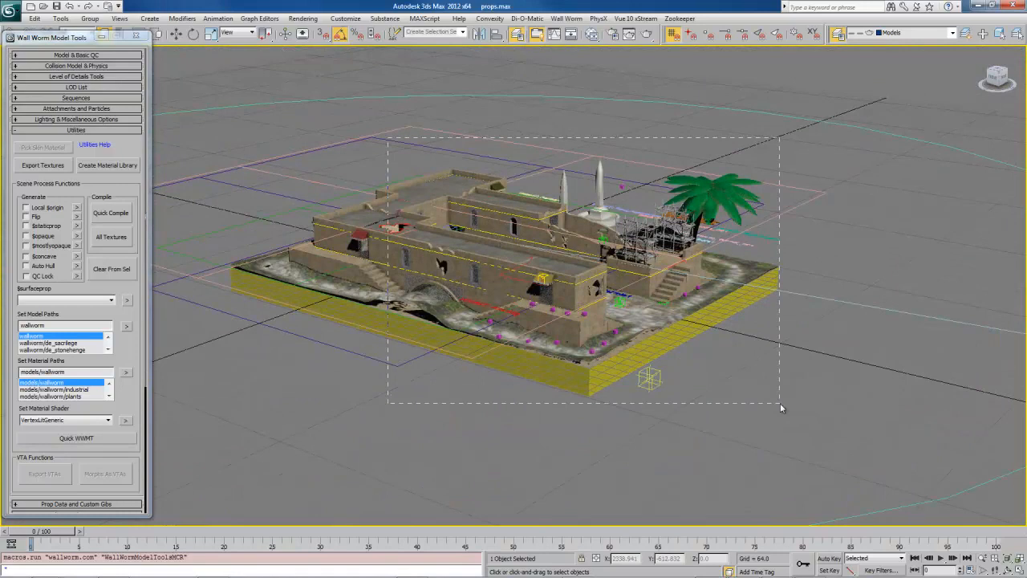
{"action": "left_click_drag", "start_coordinate": [781, 408], "coordinate": [778, 396]}
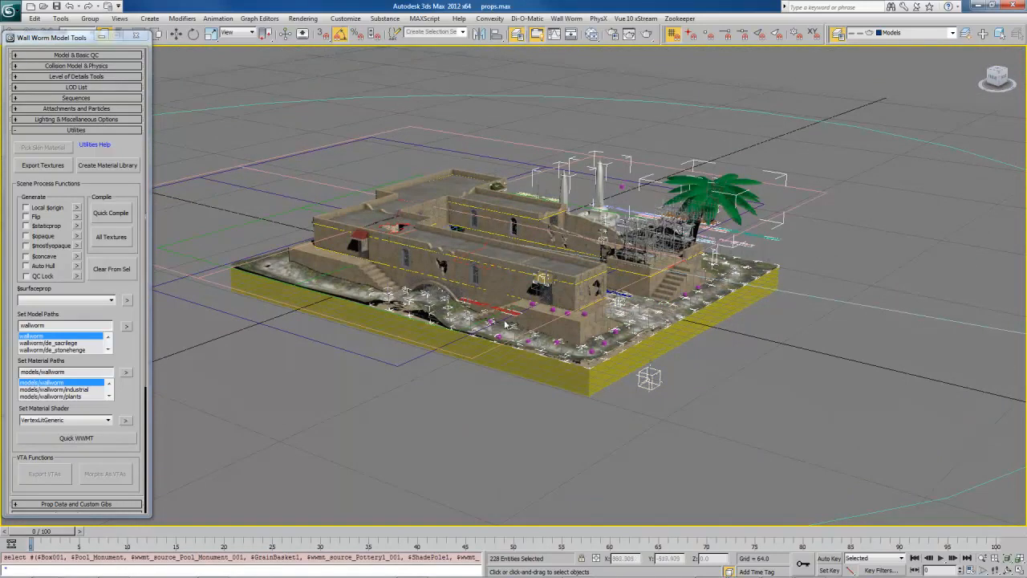
{"action": "left_click", "coordinate": [471, 386]}
{"action": "left_click_drag", "start_coordinate": [80, 37], "coordinate": [83, 55]}
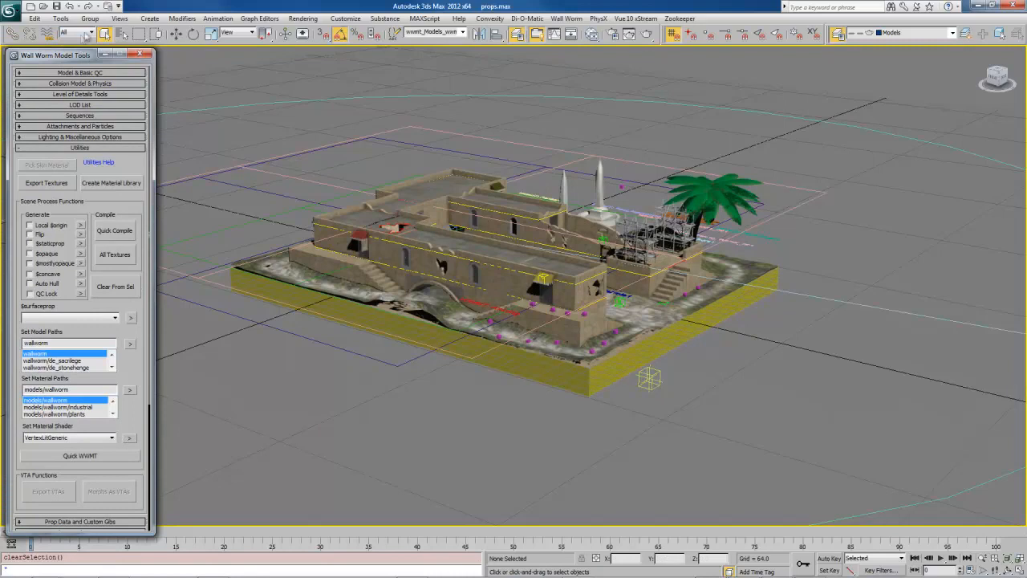
{"action": "left_click", "coordinate": [80, 33]}
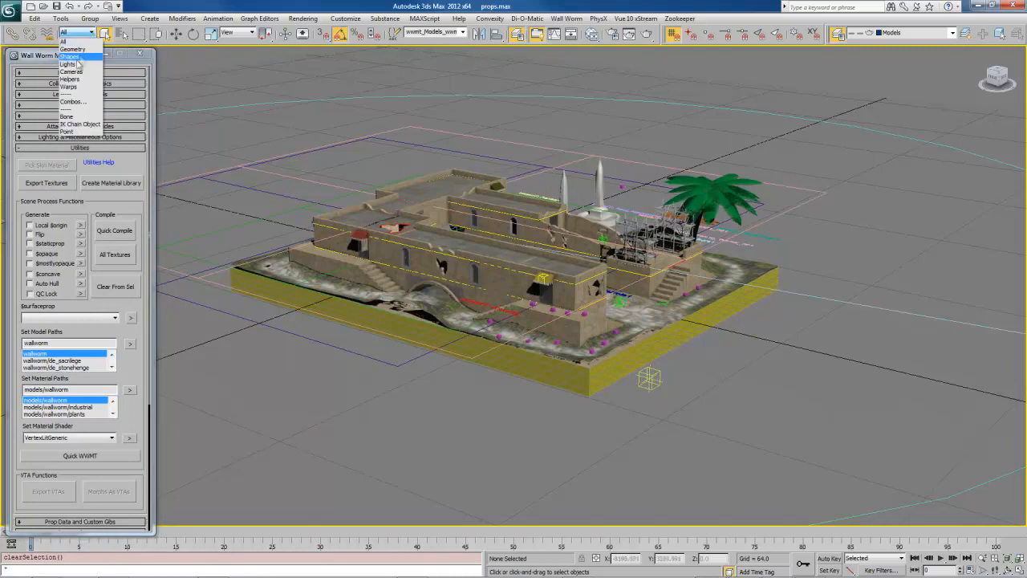
{"action": "left_click", "coordinate": [72, 57]}
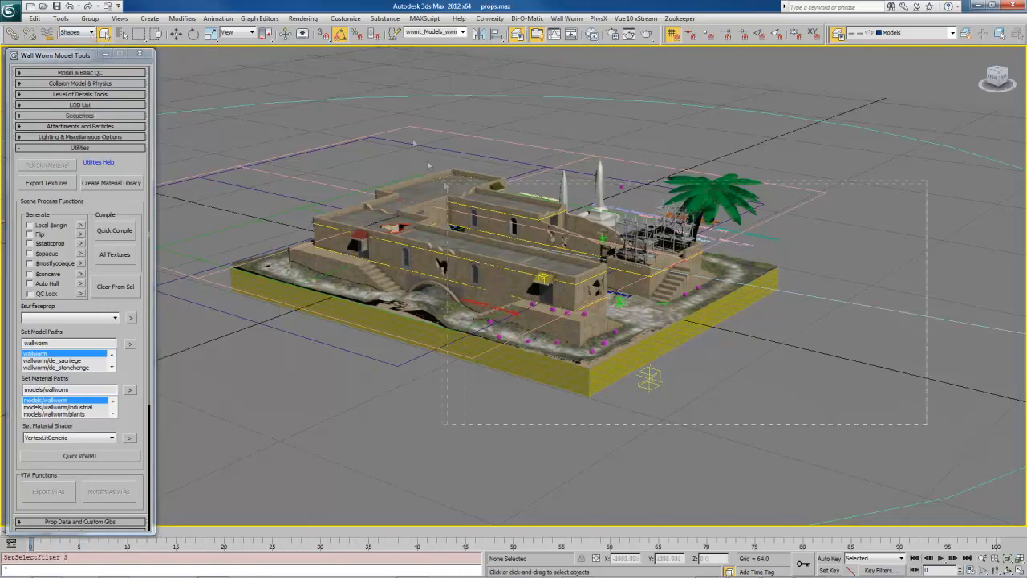
{"action": "left_click_drag", "start_coordinate": [401, 128], "coordinate": [401, 129]}
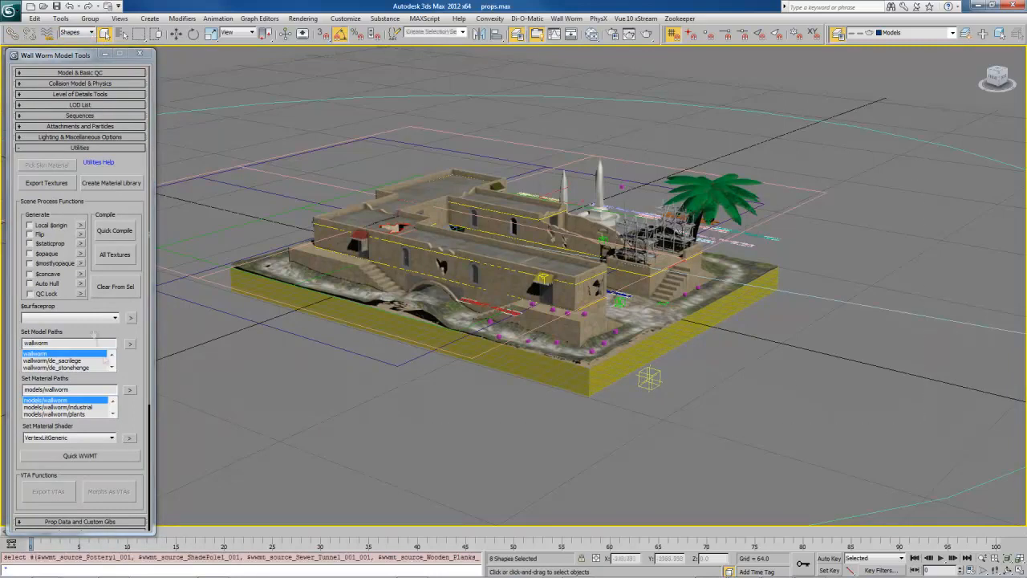
{"action": "left_click", "coordinate": [113, 232]}
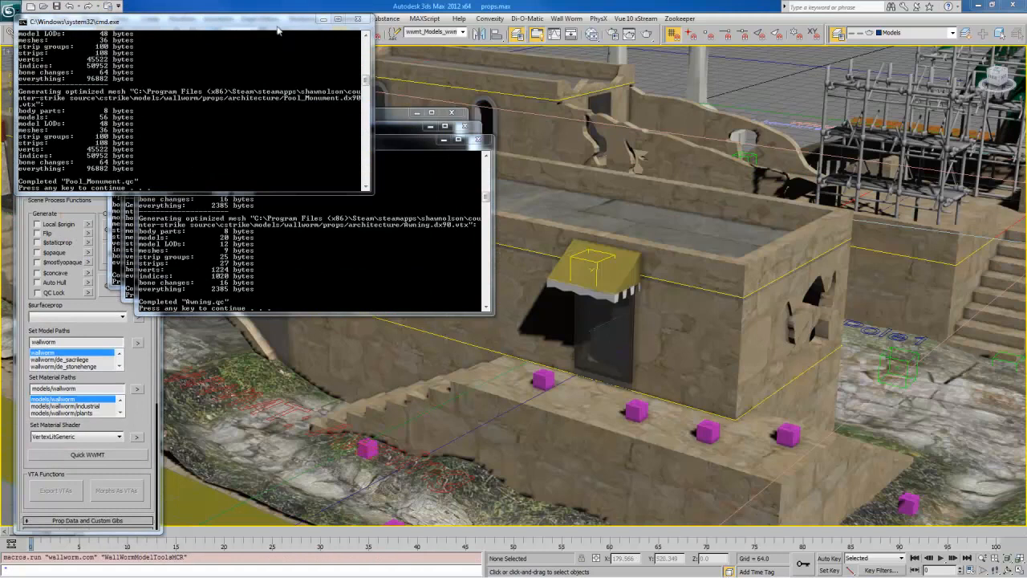
Step: Dismiss the compile console windows, collapse the Utilities section, and close Wall Worm Model Tools
{"action": "left_click_drag", "start_coordinate": [279, 26], "coordinate": [339, 75]}
{"action": "left_click", "coordinate": [418, 70]}
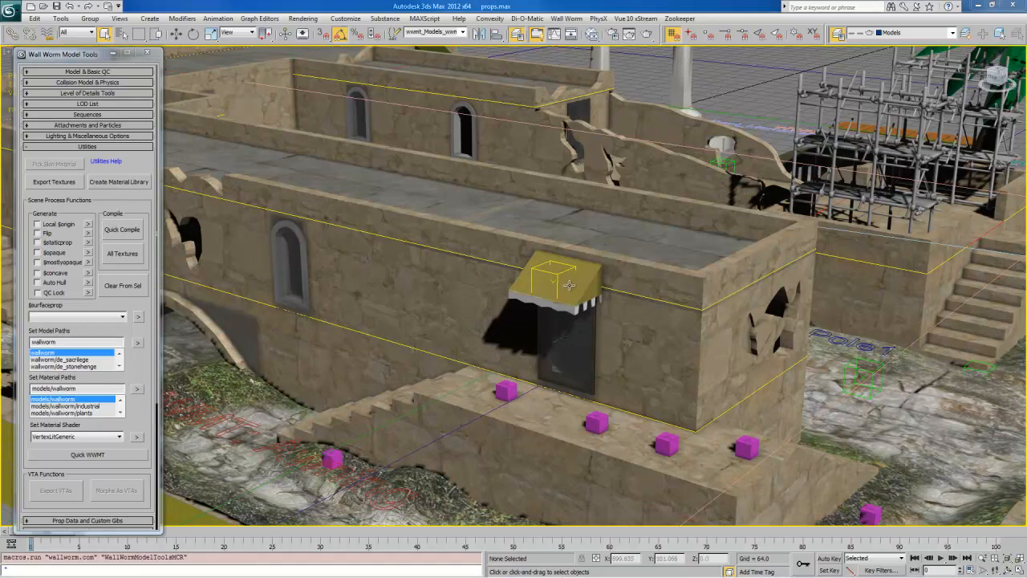
{"action": "middle_click_drag", "start_coordinate": [577, 280], "coordinate": [685, 324], "text": "alt"}
{"action": "scroll", "coordinate": [591, 262], "scroll_direction": "down", "scroll_amount": 3}
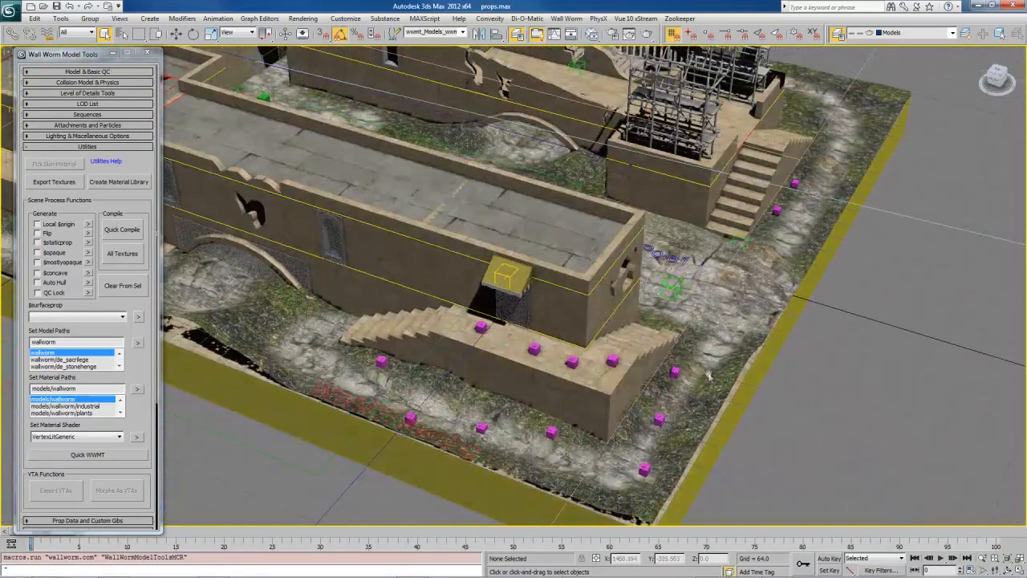
{"action": "left_click", "coordinate": [32, 146]}
{"action": "left_click", "coordinate": [148, 54]}
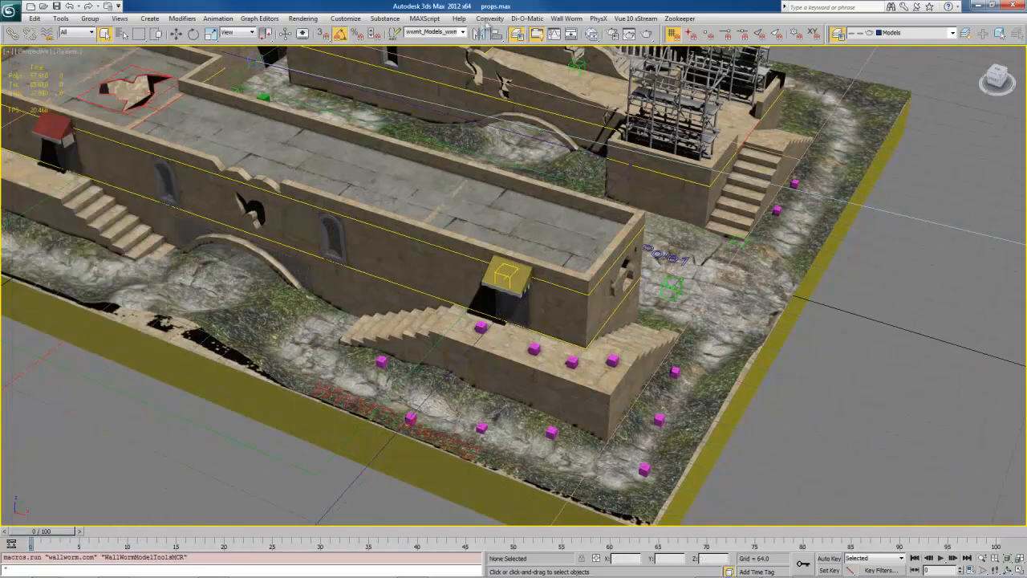
Step: Open the WW Displacements tool and select the ground displacement at the outer edge of the stone path near the shade pole
{"action": "left_click", "coordinate": [567, 19]}
{"action": "left_click", "coordinate": [588, 44]}
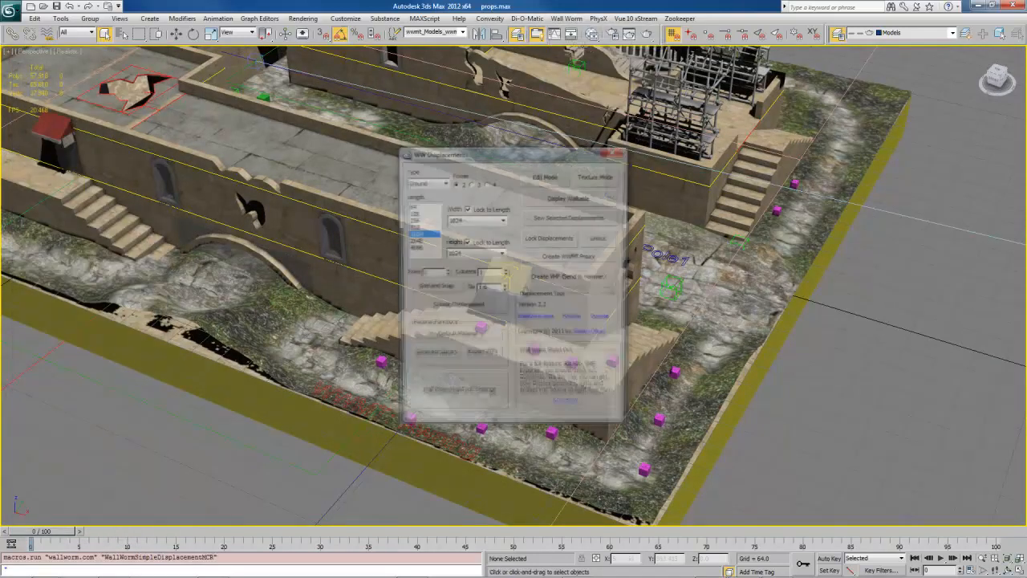
{"action": "left_click_drag", "start_coordinate": [495, 143], "coordinate": [215, 136]}
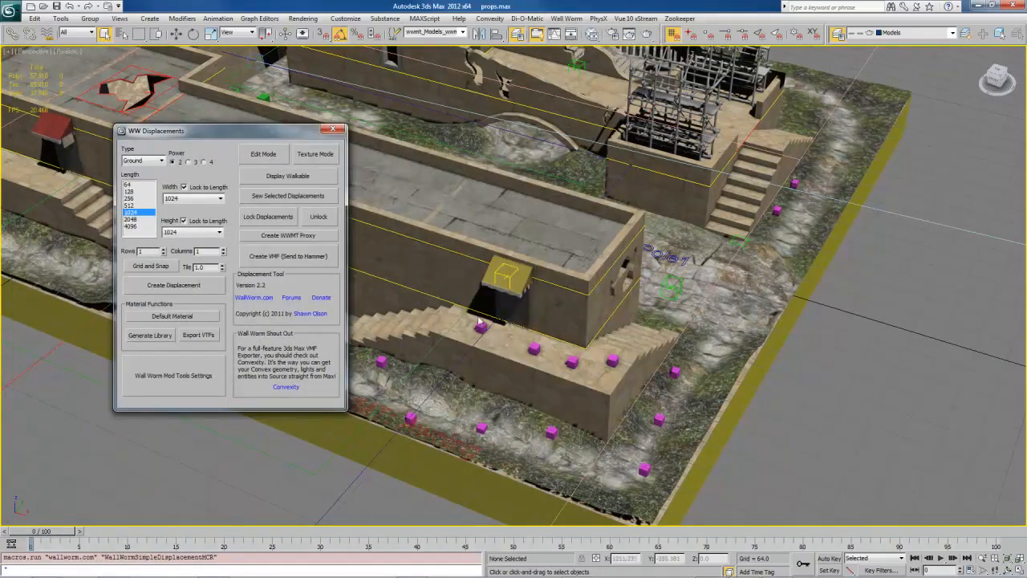
{"action": "middle_click_drag", "start_coordinate": [480, 321], "coordinate": [568, 309], "text": "alt"}
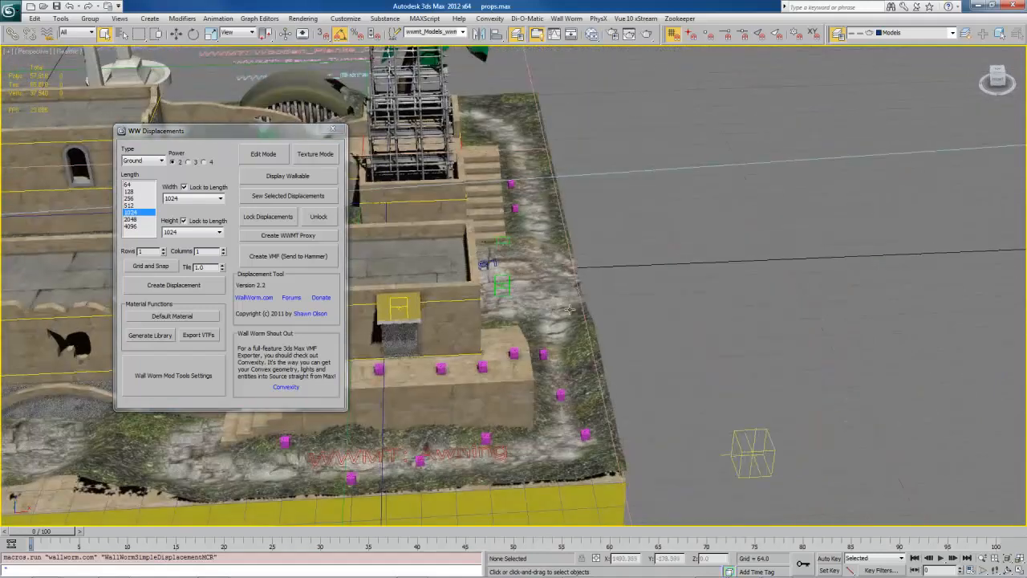
{"action": "left_click", "coordinate": [560, 285]}
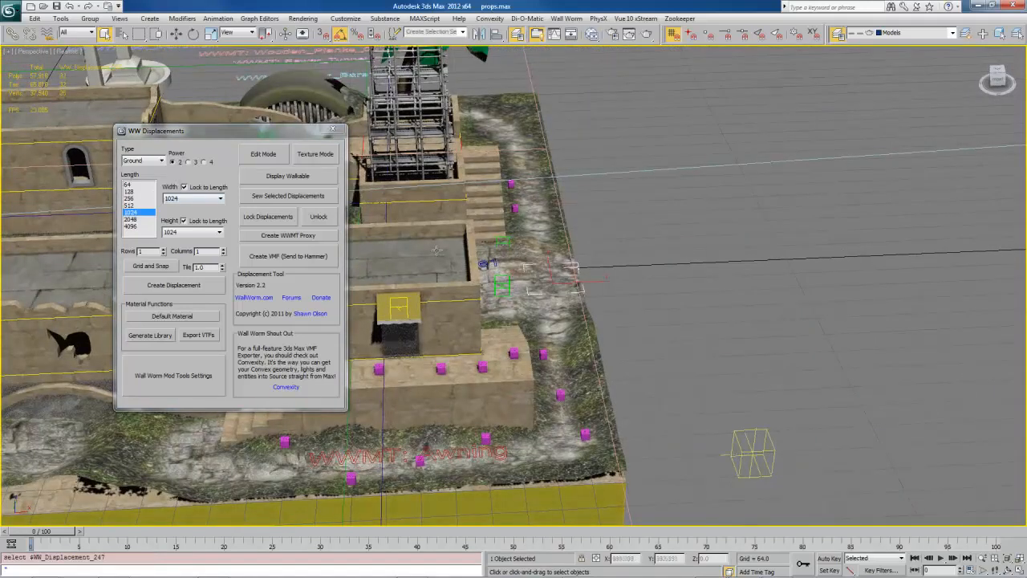
{"action": "scroll", "coordinate": [552, 285], "scroll_direction": "up", "scroll_amount": 5}
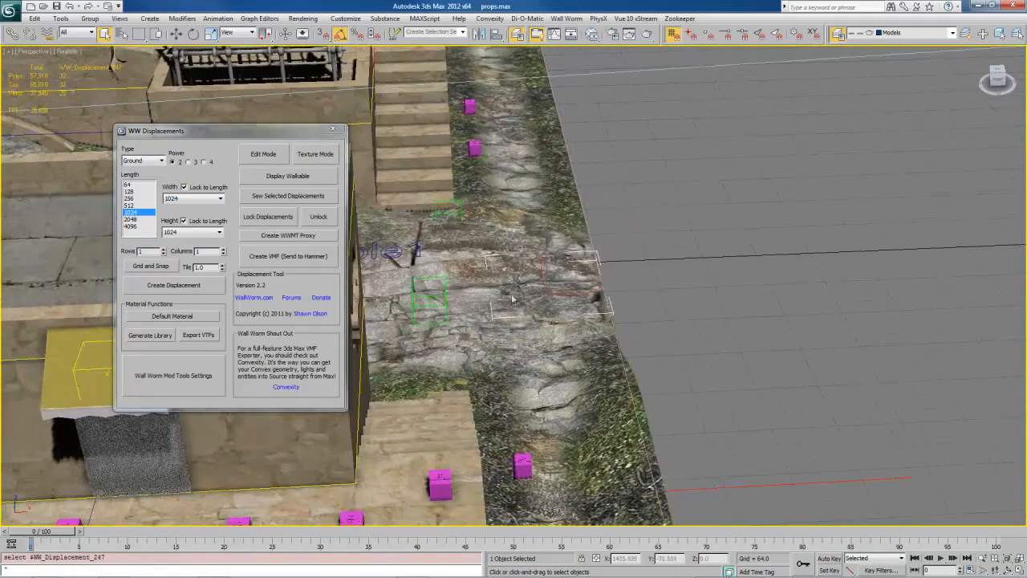
Step: Set the displacement length to 128 and apply Grid and Snap so the scene grid matches that size
{"action": "left_click", "coordinate": [147, 268]}
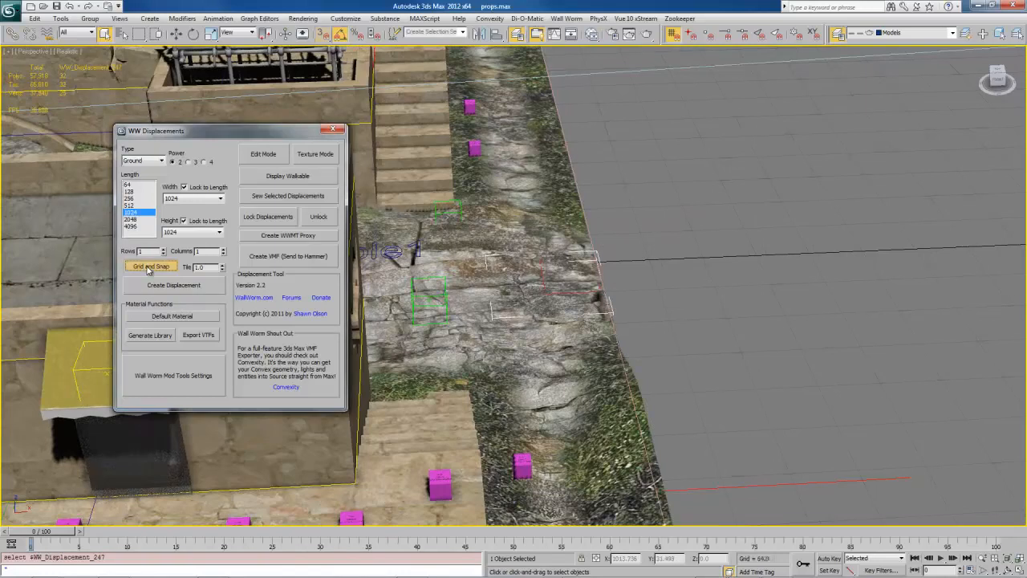
{"action": "left_click", "coordinate": [135, 206]}
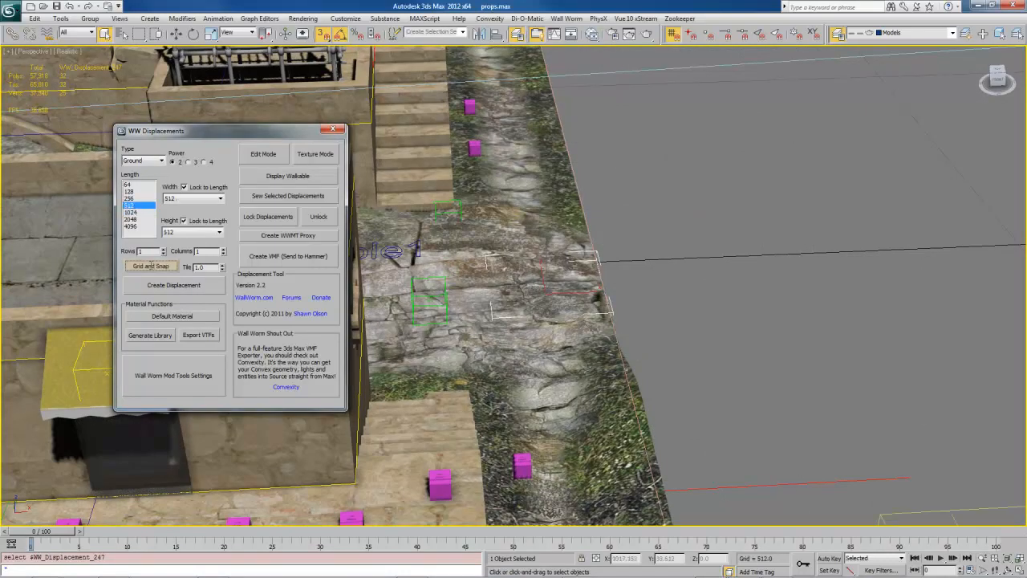
{"action": "left_click", "coordinate": [135, 198]}
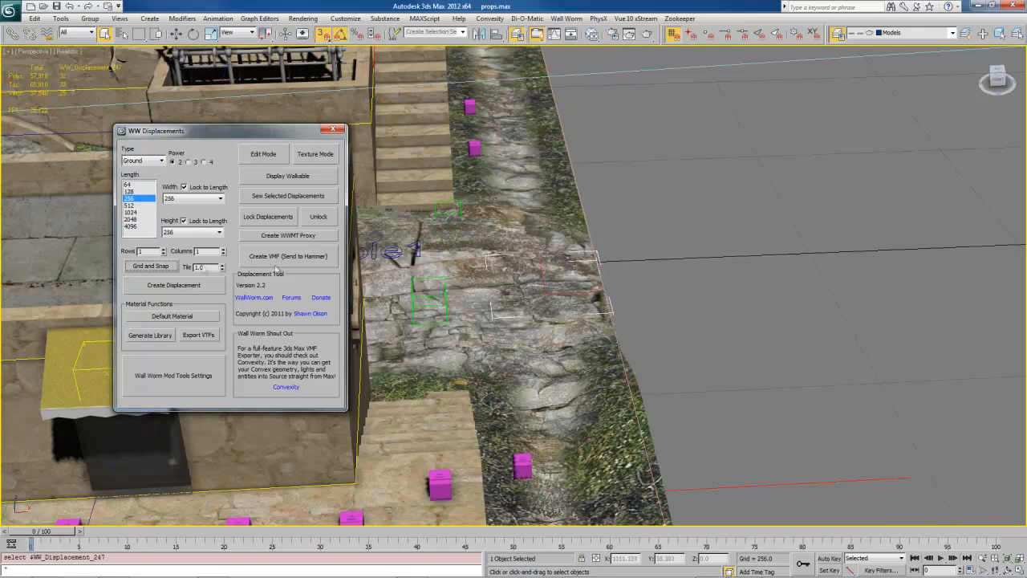
{"action": "left_click", "coordinate": [134, 191]}
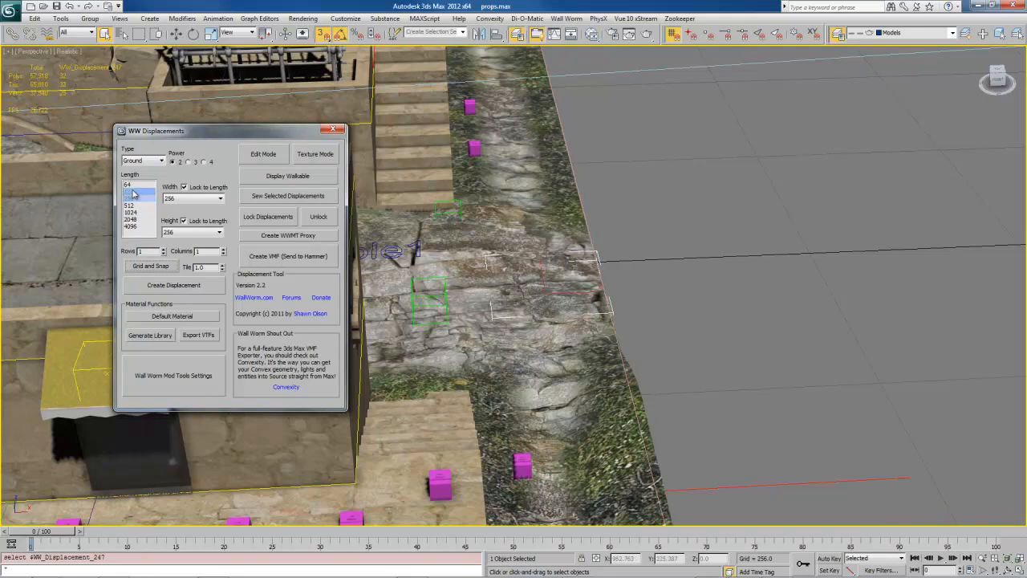
{"action": "left_click", "coordinate": [151, 267]}
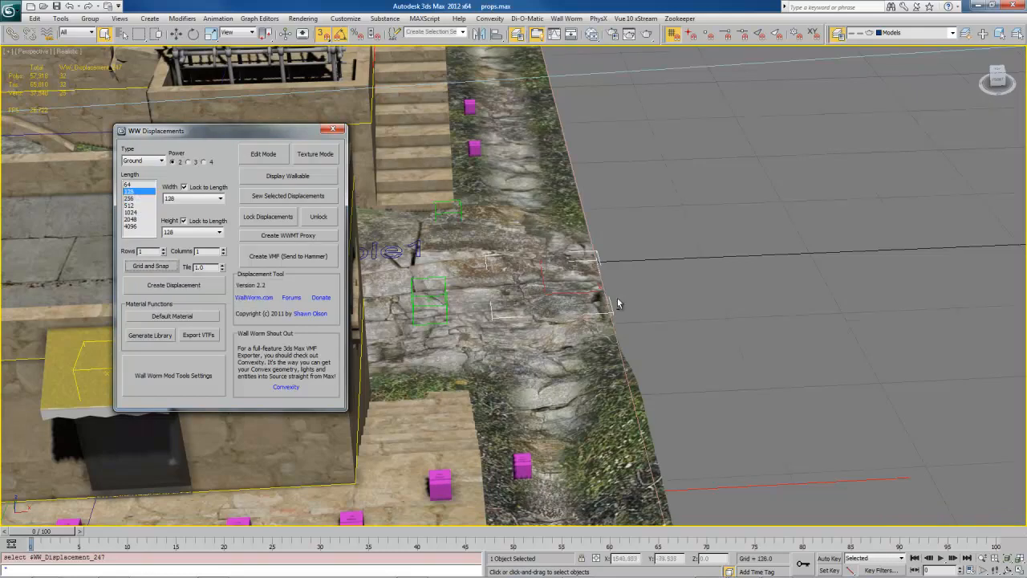
Step: Clone the selected displacement outward from the terrain edge as three copies, snapped at 128-unit spacing with the Move tool
{"action": "mouse_move", "coordinate": [618, 304]}
{"action": "middle_mouse_down", "text": "alt"}
{"action": "mouse_move", "coordinate": [606, 320]}
{"action": "mouse_move", "coordinate": [617, 329]}
{"action": "mouse_move", "coordinate": [615, 300]}
{"action": "middle_mouse_up", "text": "alt"}
{"action": "right_click", "coordinate": [540, 309]}
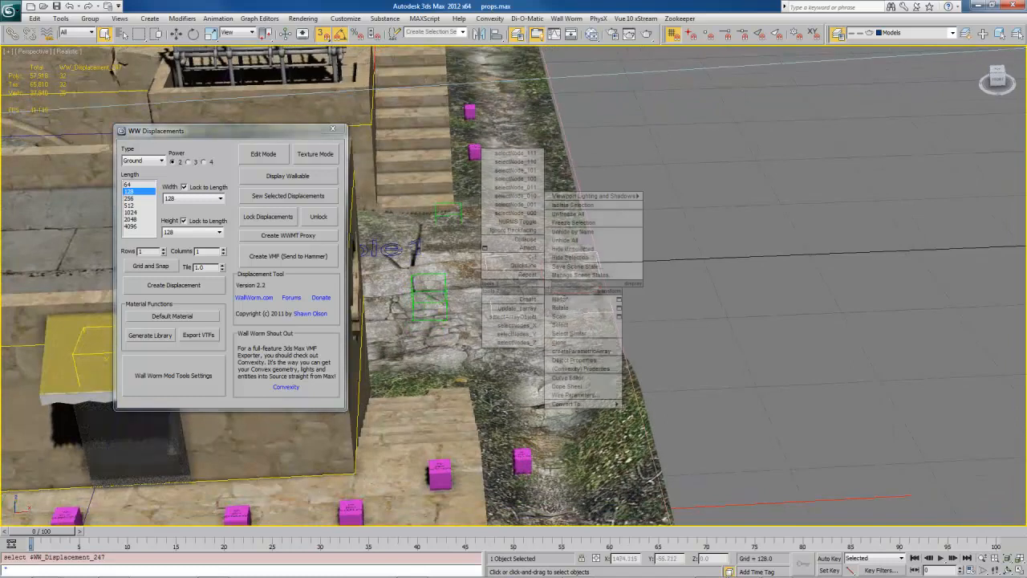
{"action": "left_click", "coordinate": [543, 295]}
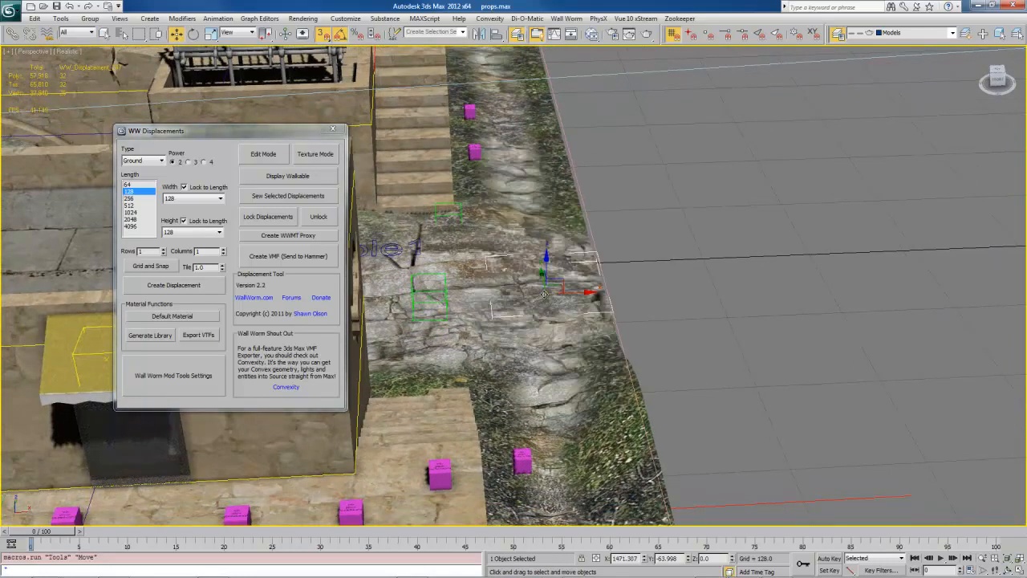
{"action": "middle_click_drag", "start_coordinate": [543, 297], "coordinate": [535, 307], "text": "alt"}
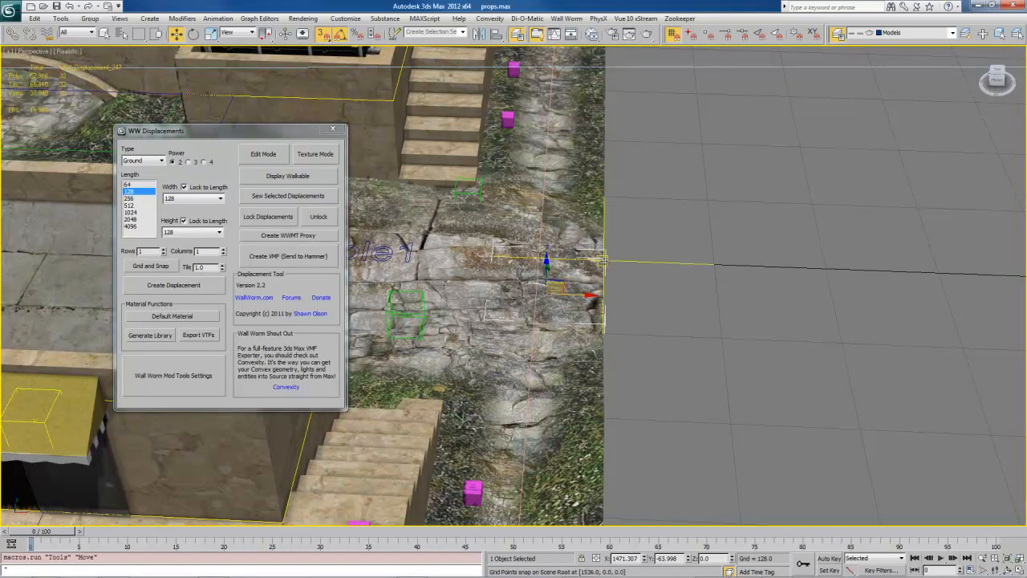
{"action": "left_click_drag", "start_coordinate": [602, 260], "coordinate": [716, 268], "text": "shift"}
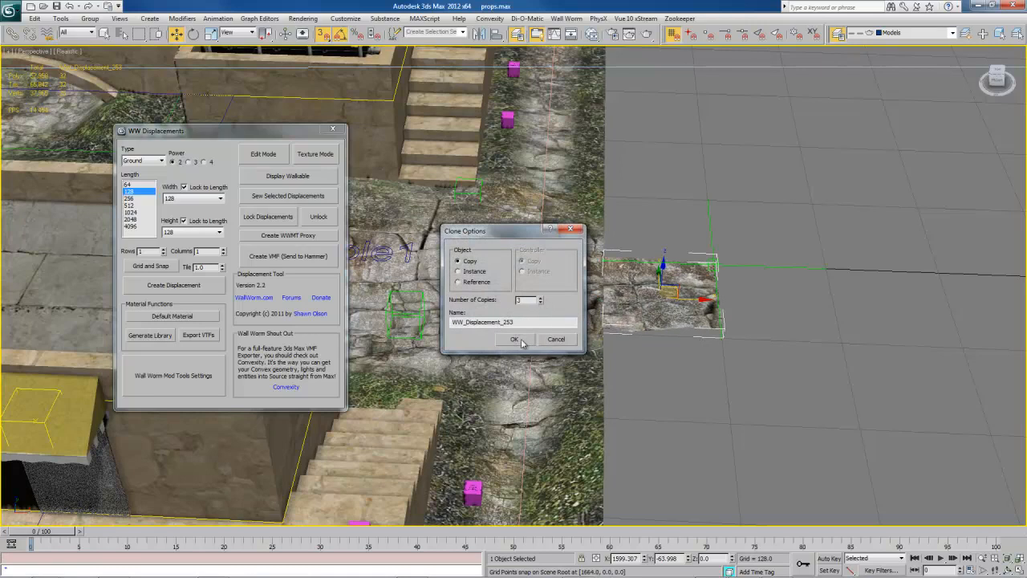
{"action": "left_click", "coordinate": [514, 339]}
Step: Select the original edge displacement together with its three copies and sew them
{"action": "middle_click_drag", "start_coordinate": [521, 341], "coordinate": [585, 329], "text": "alt"}
{"action": "left_click", "coordinate": [667, 225]}
{"action": "left_click", "coordinate": [692, 257], "text": "ctrl"}
{"action": "left_click", "coordinate": [739, 314], "text": "ctrl"}
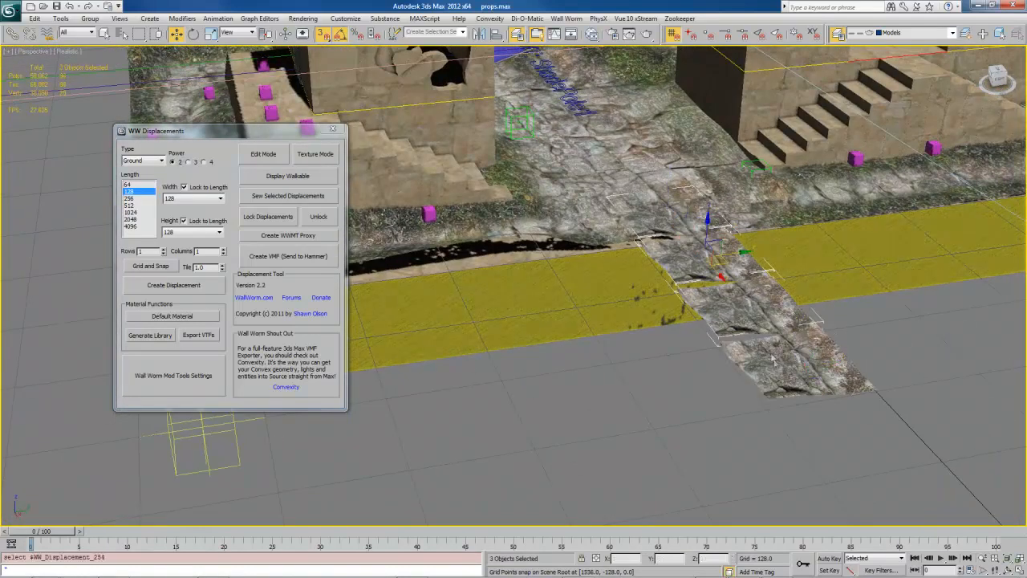
{"action": "left_click", "coordinate": [772, 361], "text": "ctrl"}
{"action": "left_click", "coordinate": [285, 200]}
Step: Add the two neighbouring edge displacements to the selection and enter displacement Edit Mode
{"action": "middle_click_drag", "start_coordinate": [682, 321], "coordinate": [510, 282], "text": "alt"}
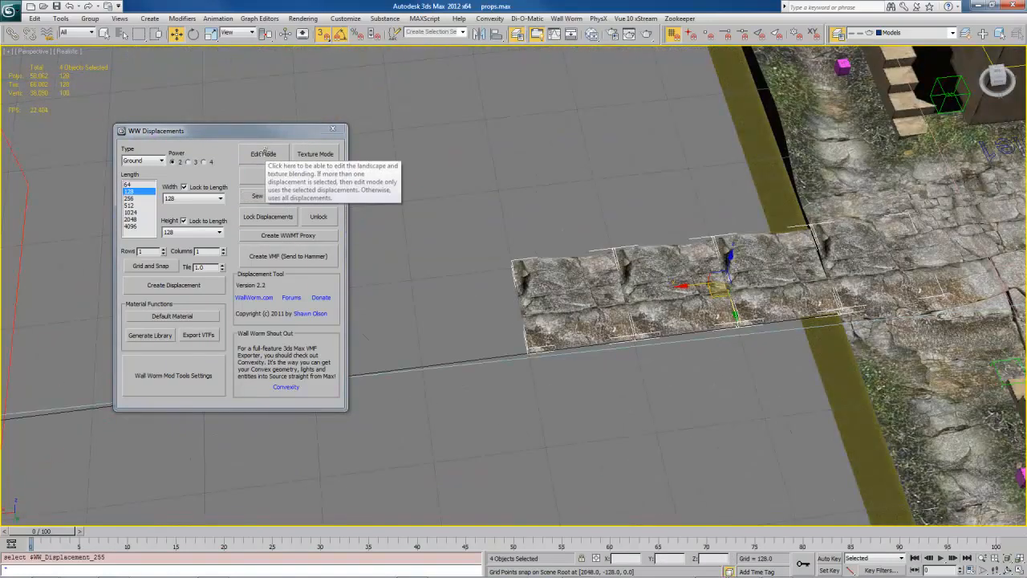
{"action": "left_click", "coordinate": [829, 201], "text": "ctrl"}
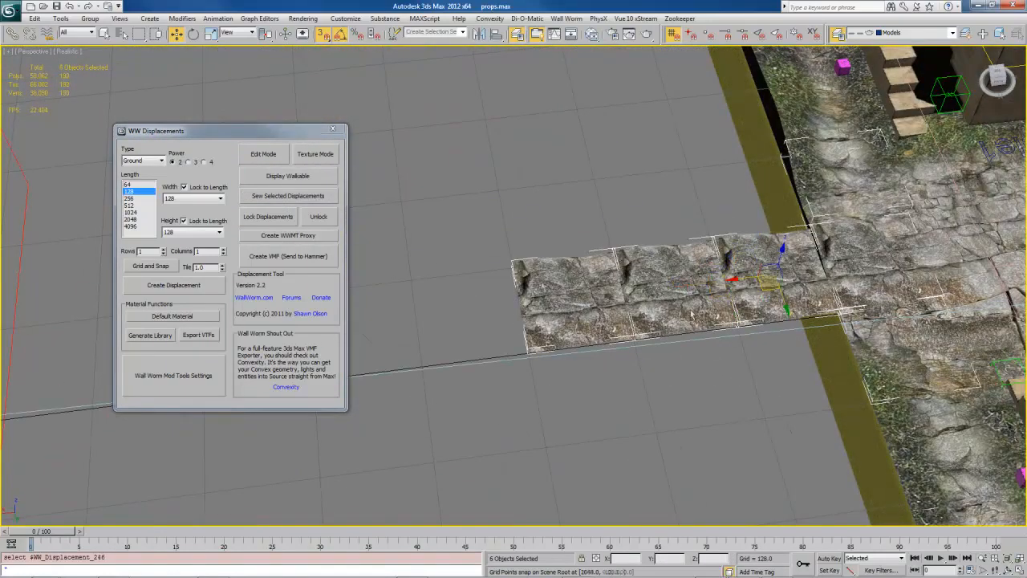
{"action": "middle_click_drag", "start_coordinate": [894, 377], "coordinate": [874, 313], "text": "alt"}
{"action": "left_click", "coordinate": [264, 154]}
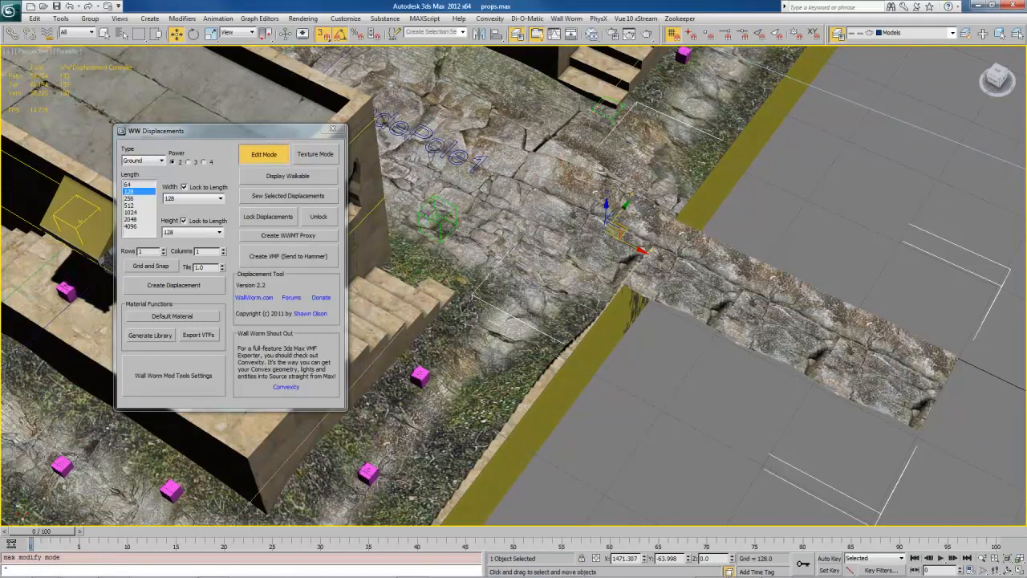
Step: Sculpt the new stone strip with the Push/Pull paint deformation, using a brush size of 60 and a strength of about 21.2
{"action": "key", "text": "shift+p"}
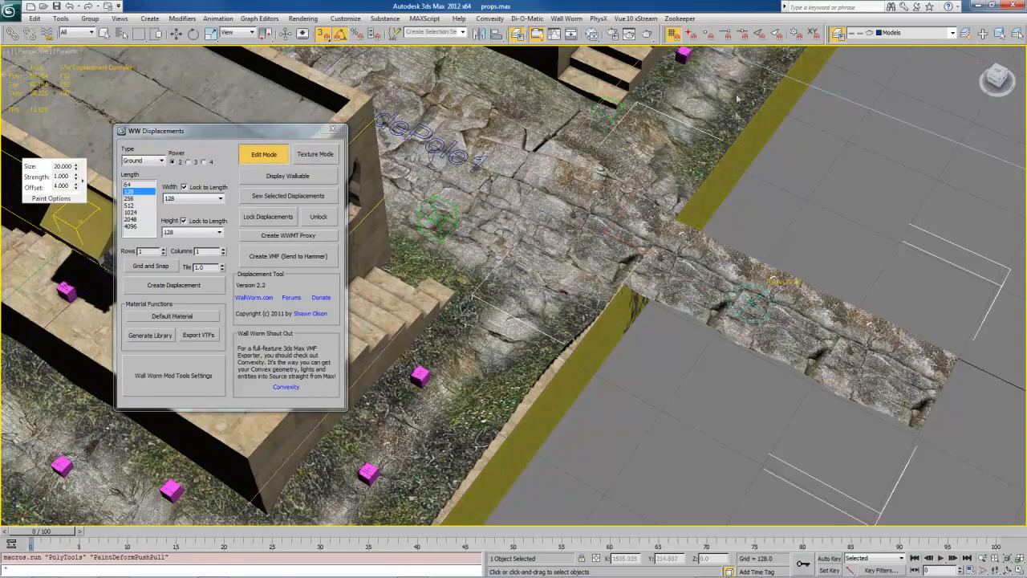
{"action": "left_click_drag", "start_coordinate": [725, 286], "coordinate": [726, 53], "text": "ctrl+shift"}
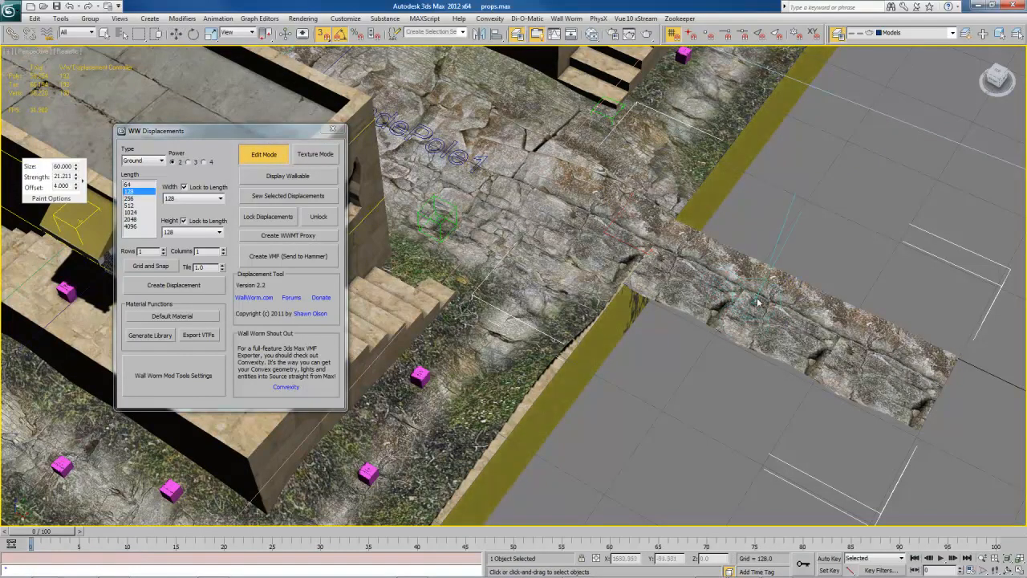
{"action": "left_click_drag", "start_coordinate": [868, 339], "coordinate": [827, 325]}
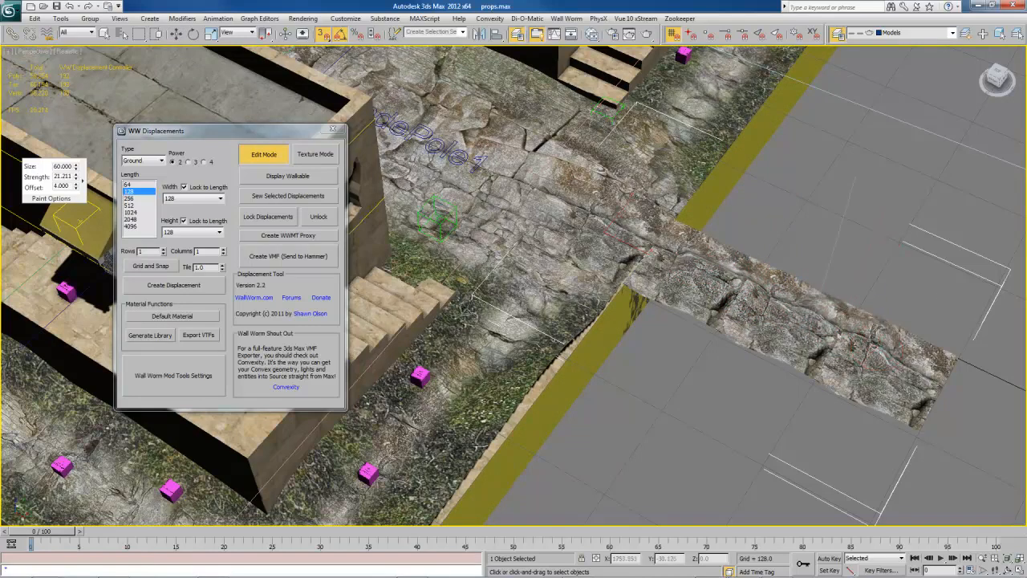
Step: In Texture Mode, vertex-paint the near side of the new strip with white to blend in grass, and leave Texture Mode
{"action": "middle_click_drag", "start_coordinate": [827, 325], "coordinate": [777, 298], "text": "alt"}
{"action": "left_click", "coordinate": [330, 162]}
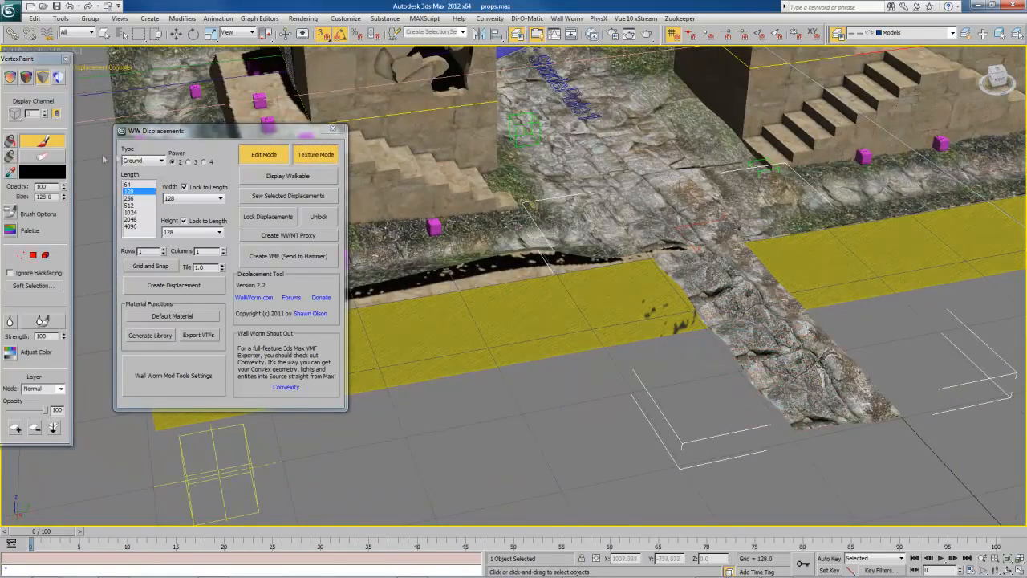
{"action": "left_click", "coordinate": [43, 172]}
{"action": "left_click_drag", "start_coordinate": [305, 107], "coordinate": [306, 149]}
{"action": "left_click_drag", "start_coordinate": [739, 345], "coordinate": [720, 312]}
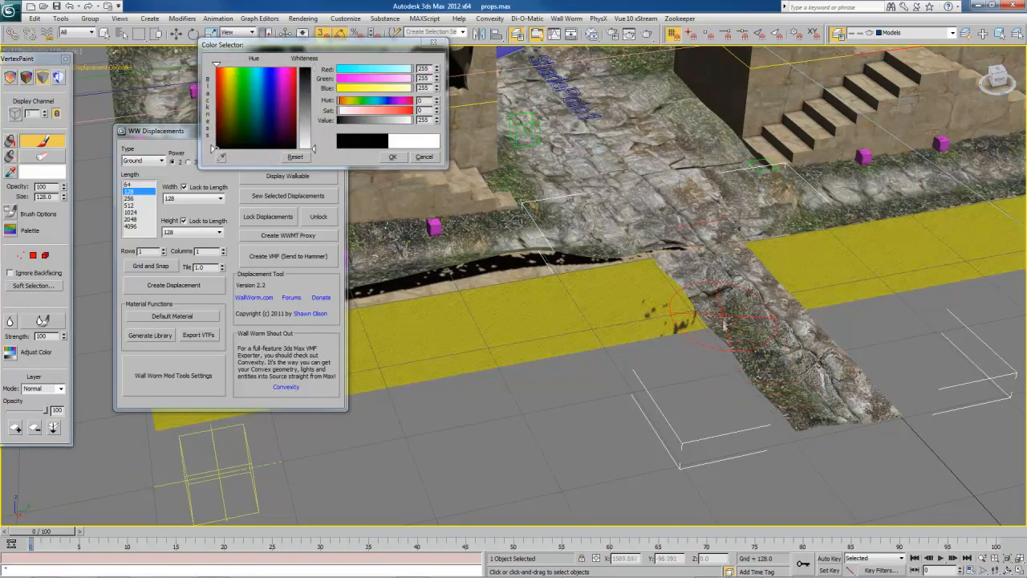
{"action": "middle_click_drag", "start_coordinate": [808, 377], "coordinate": [763, 410], "text": "alt"}
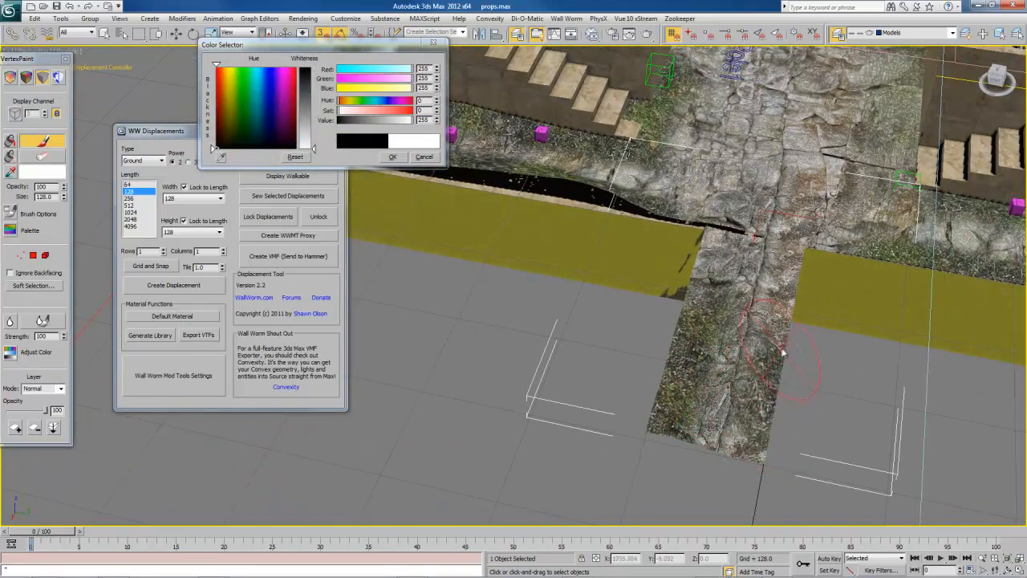
{"action": "middle_click_drag", "start_coordinate": [784, 353], "coordinate": [663, 349], "text": "alt"}
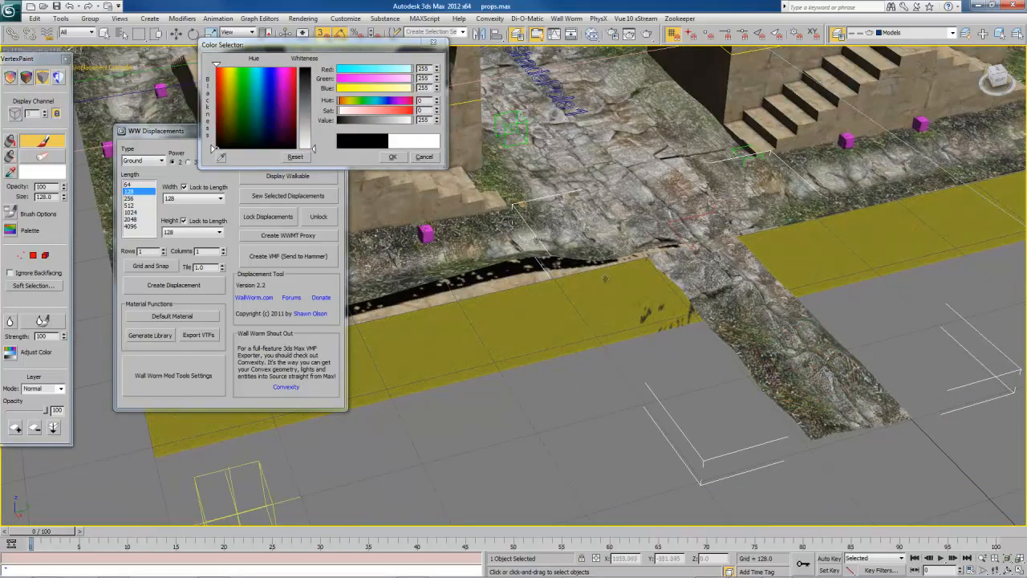
{"action": "middle_click_drag", "start_coordinate": [670, 313], "coordinate": [479, 306], "text": "alt"}
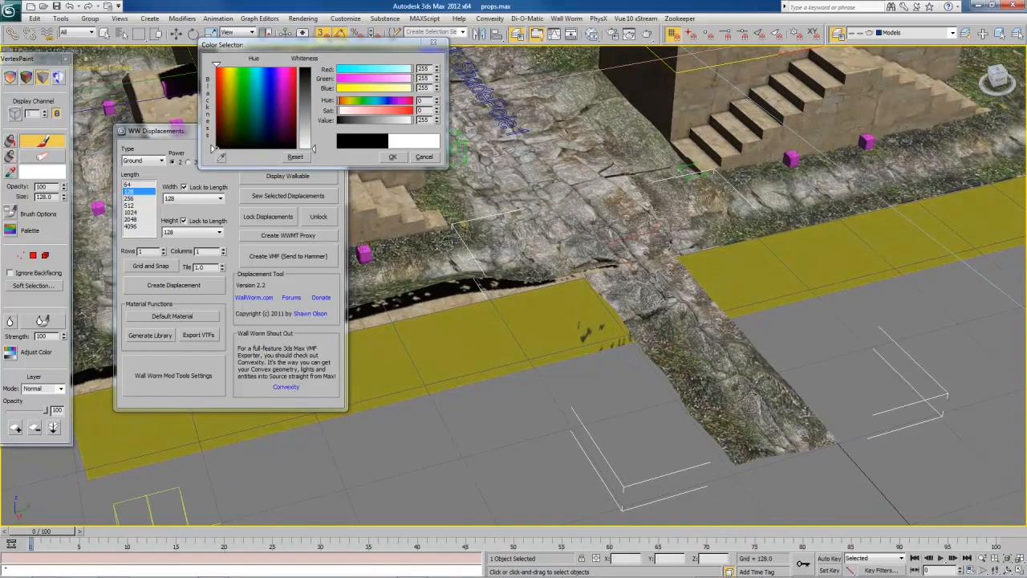
{"action": "left_click_drag", "start_coordinate": [181, 131], "coordinate": [172, 144]}
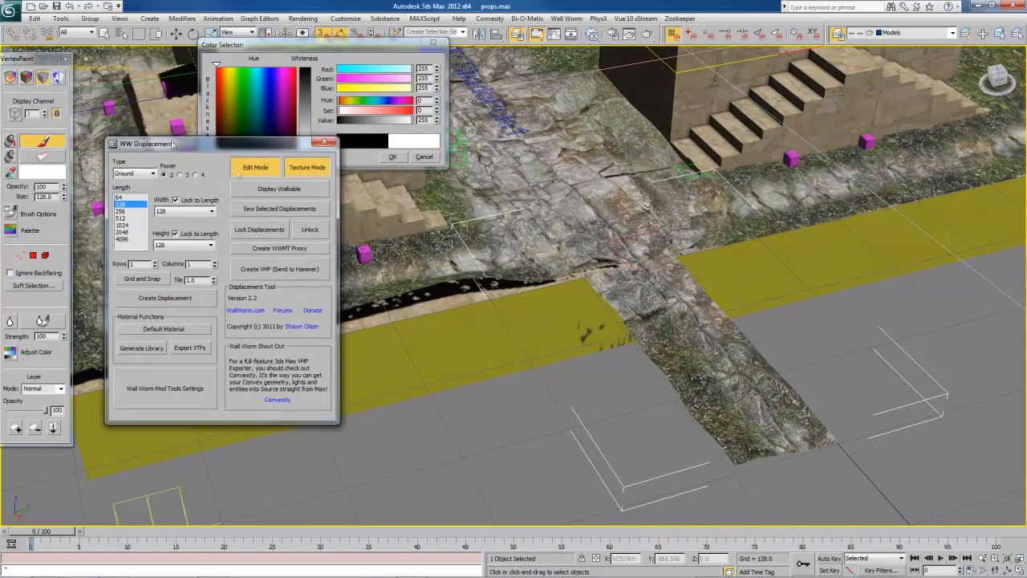
{"action": "left_click", "coordinate": [307, 167]}
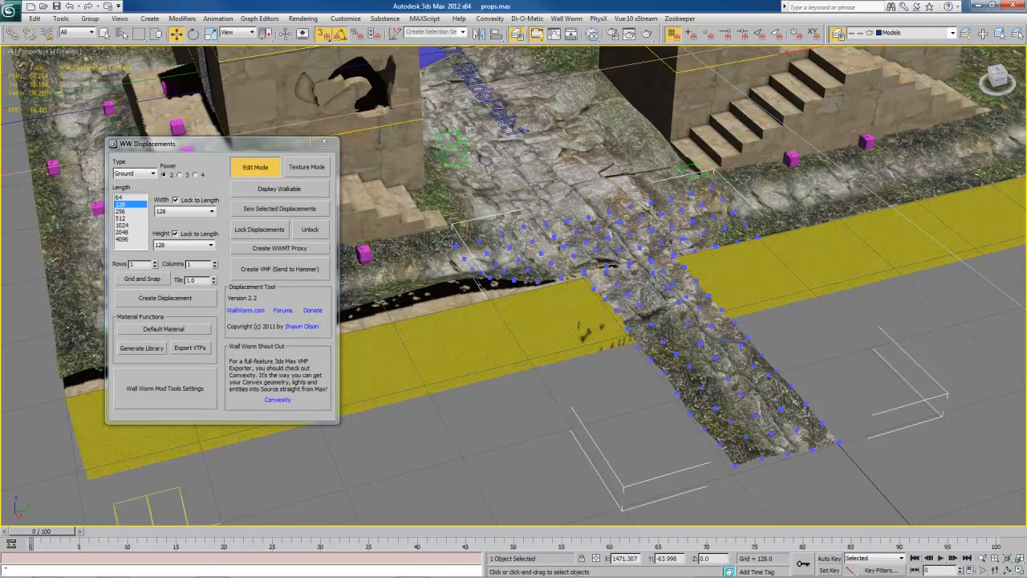
Step: Try to delete a single vertex in the middle of the sculpted strip
{"action": "left_click", "coordinate": [701, 344]}
{"action": "middle_click_drag", "start_coordinate": [665, 386], "coordinate": [676, 385], "text": "alt"}
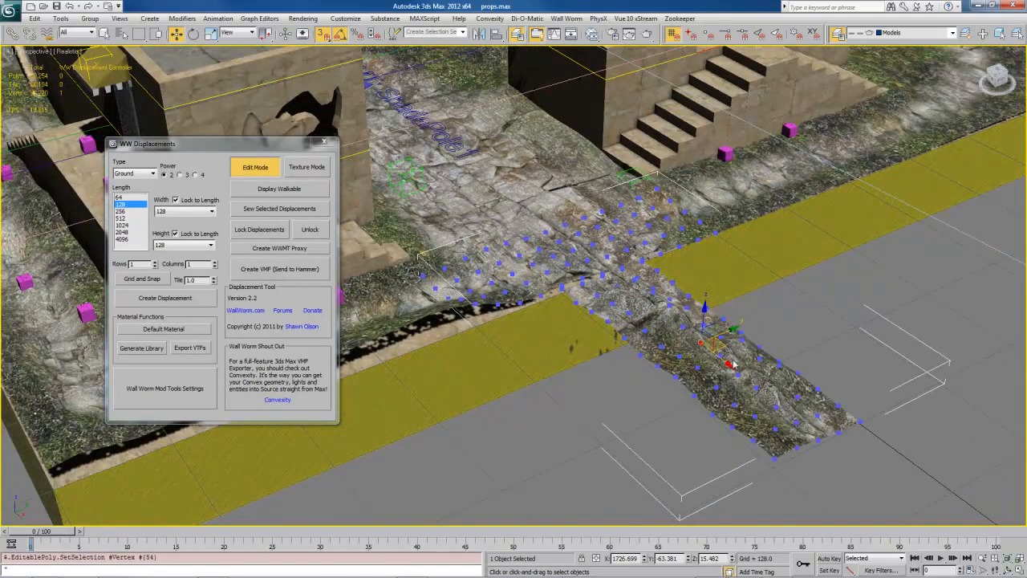
{"action": "key", "text": "Delete"}
{"action": "left_click", "coordinate": [612, 332]}
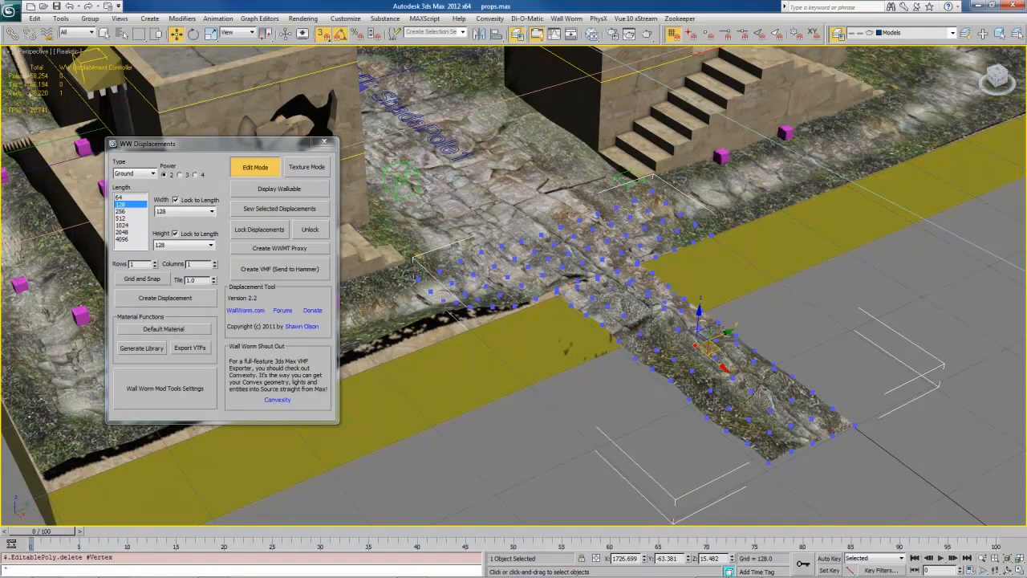
Step: Leave displacement Edit Mode and select the original displacement at the terrain edge
{"action": "left_click", "coordinate": [254, 167]}
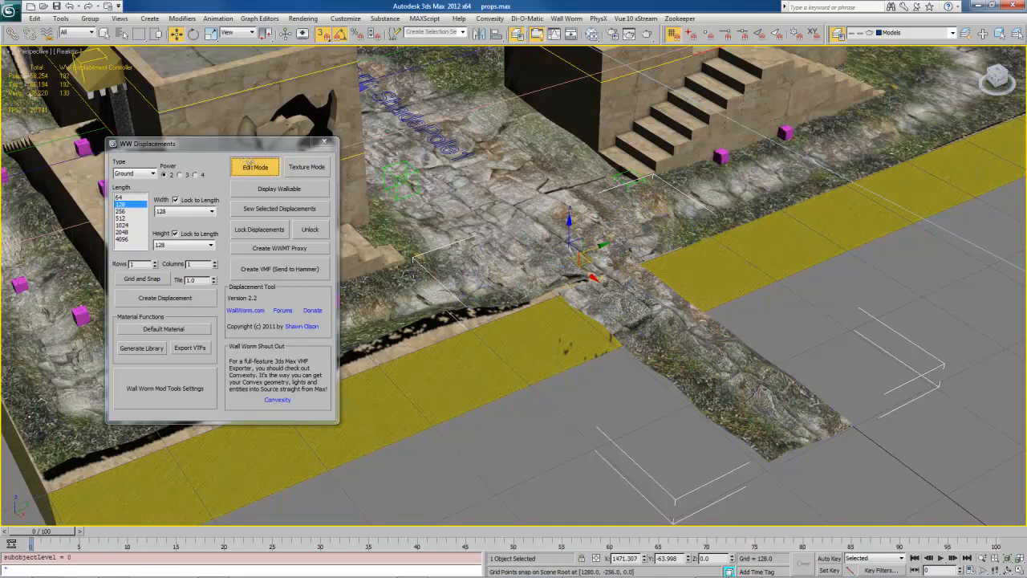
{"action": "left_click", "coordinate": [556, 269]}
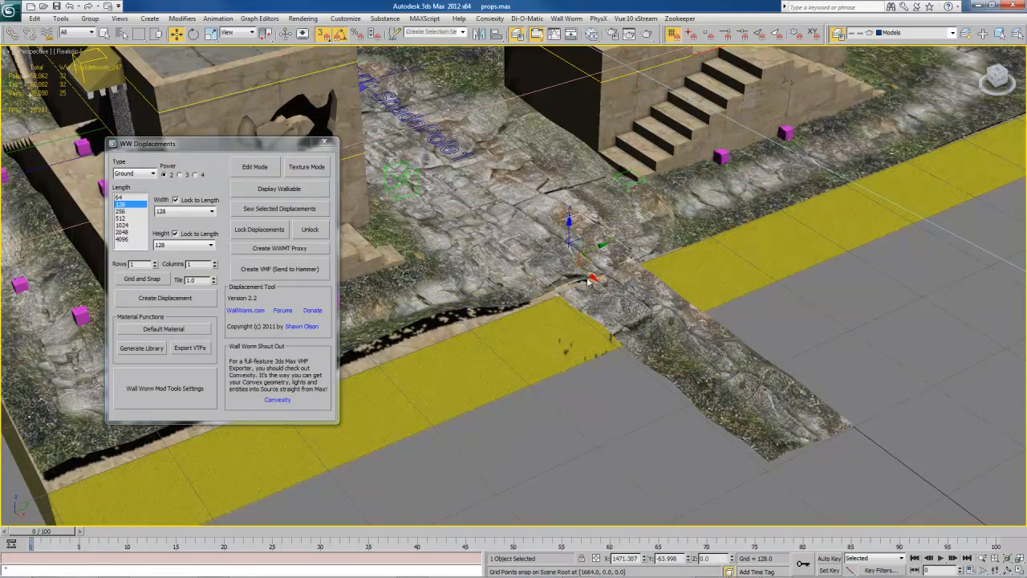
Step: Try to delete a single vertex from the original displacement at the terrain edge
{"action": "key", "text": "1"}
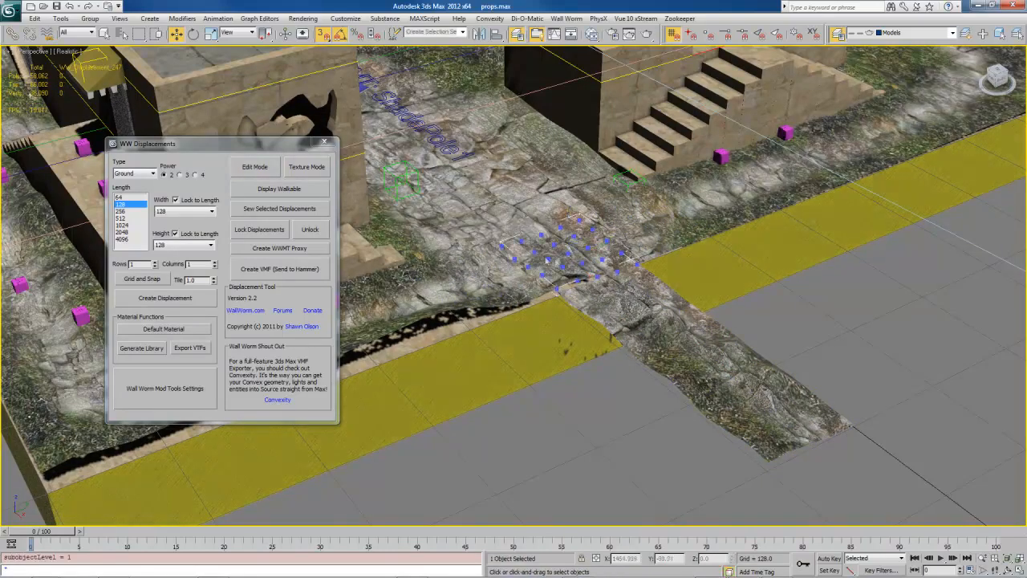
{"action": "left_click", "coordinate": [548, 259]}
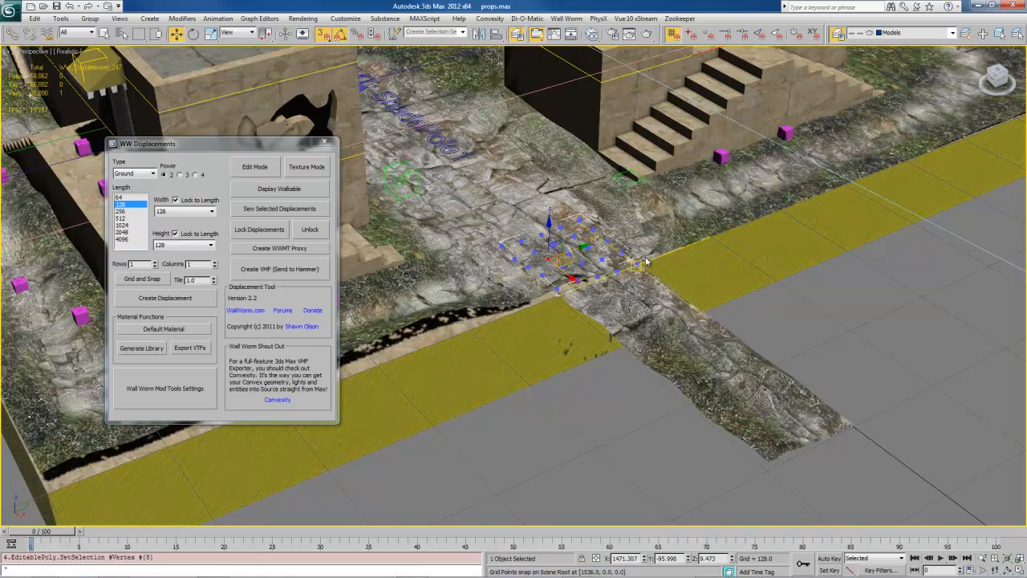
{"action": "key", "text": "Delete"}
{"action": "left_click", "coordinate": [613, 331]}
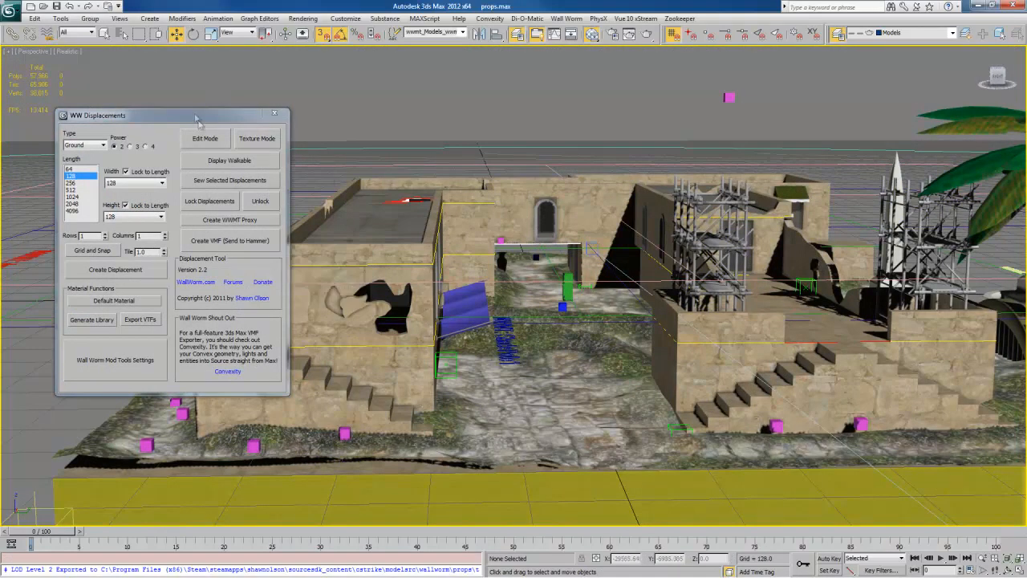
Step: Close and reopen the WW Displacement Tool, placing its window clear of the buildings
{"action": "left_click_drag", "start_coordinate": [199, 121], "coordinate": [168, 80]}
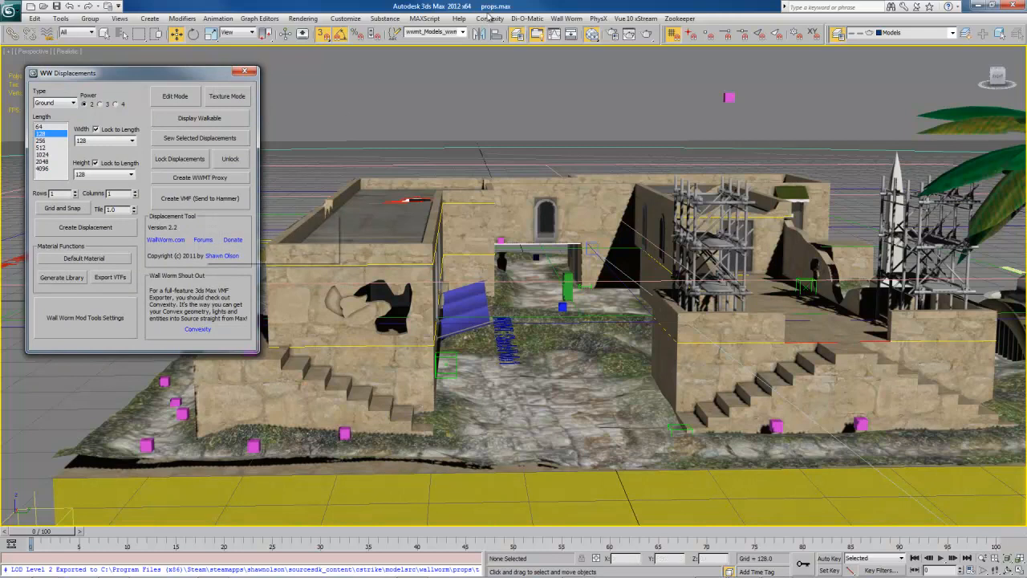
{"action": "left_click", "coordinate": [244, 73]}
{"action": "left_click", "coordinate": [567, 18]}
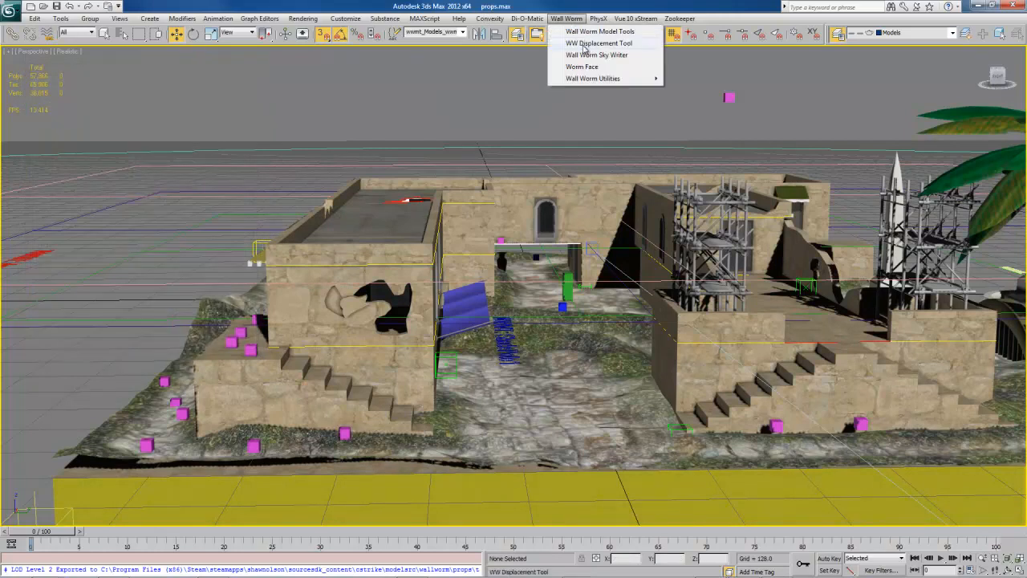
{"action": "left_click", "coordinate": [584, 45]}
{"action": "left_click_drag", "start_coordinate": [481, 151], "coordinate": [115, 73]}
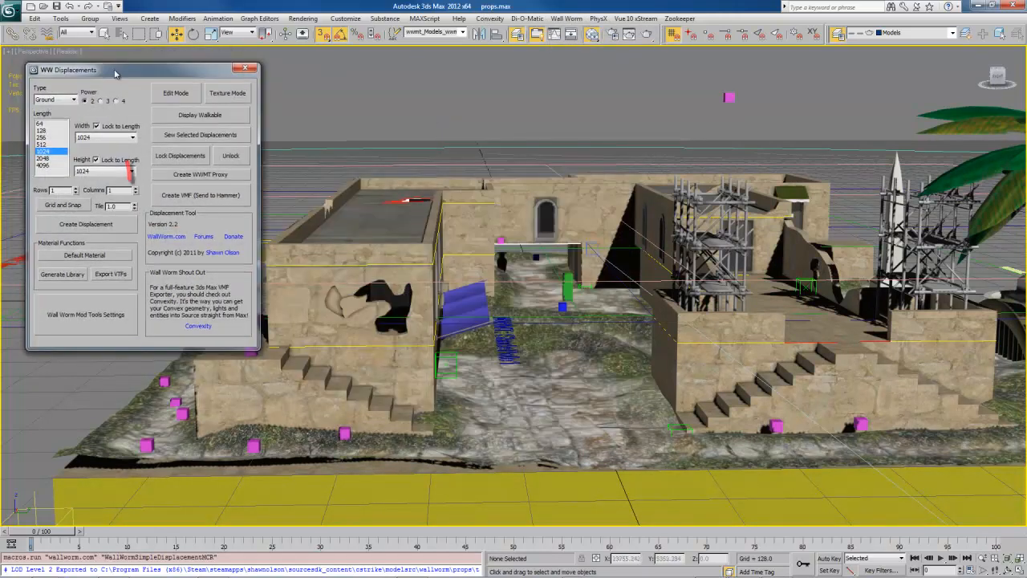
Step: Export the scene's displacements and props to Hammer format as props2.vmf in the mapsrc folder
{"action": "left_click", "coordinate": [227, 197]}
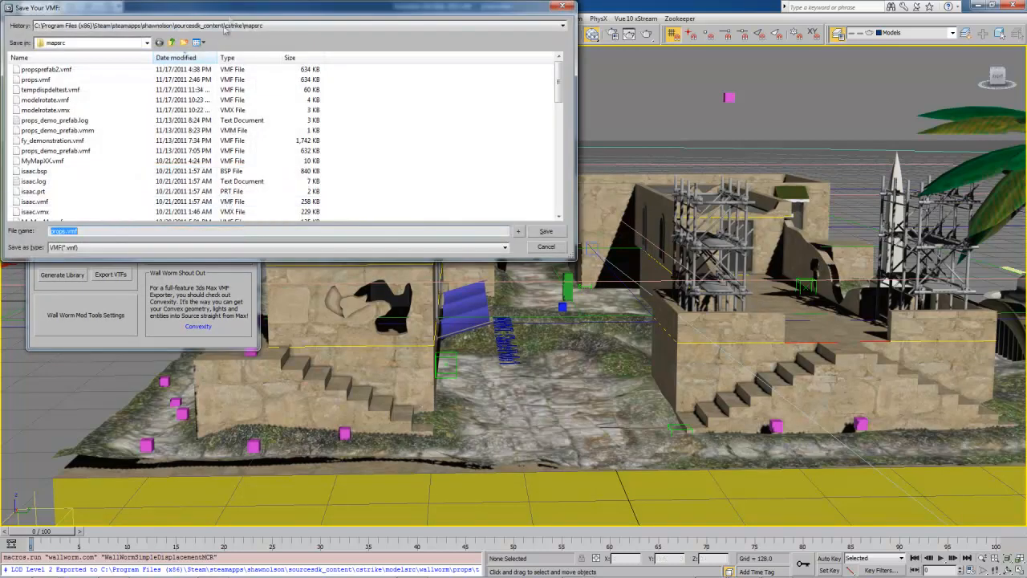
{"action": "left_click_drag", "start_coordinate": [232, 9], "coordinate": [301, 141]}
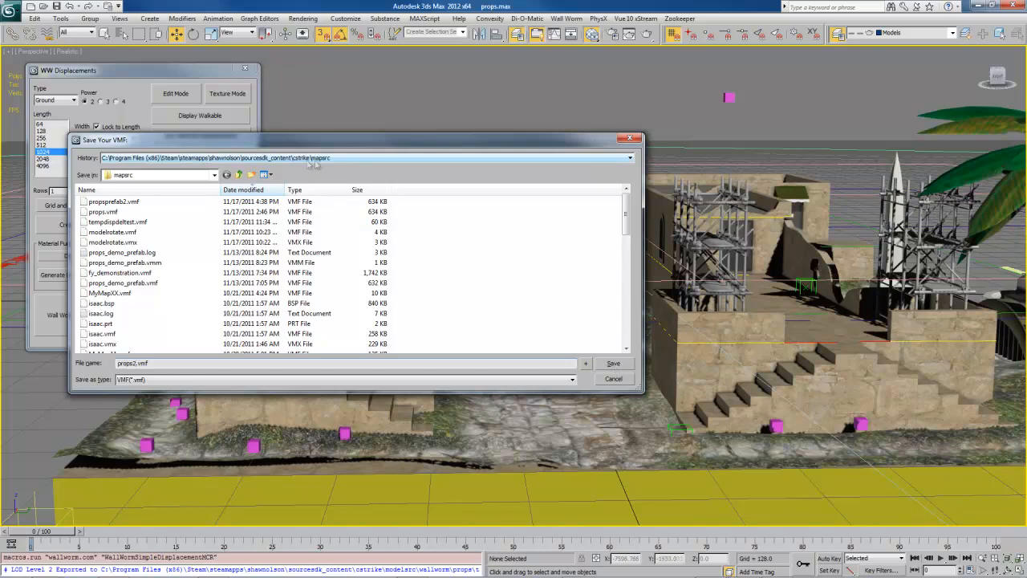
{"action": "left_click", "coordinate": [613, 363]}
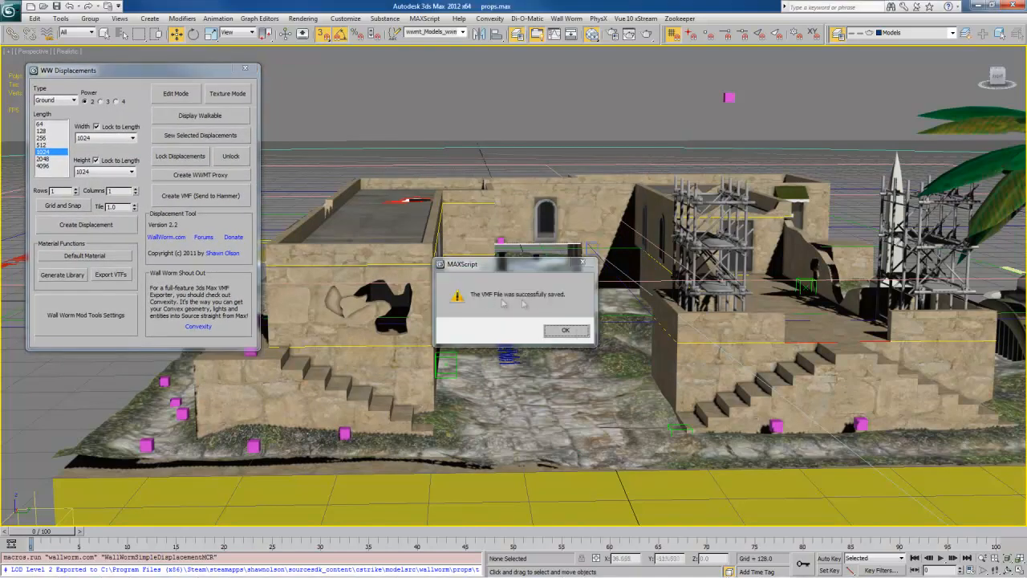
{"action": "left_click", "coordinate": [566, 331]}
Step: Switch to Hammer and open the exported map props2.vmf from the mapsrc folder
{"action": "mouse_move", "coordinate": [759, 571]}
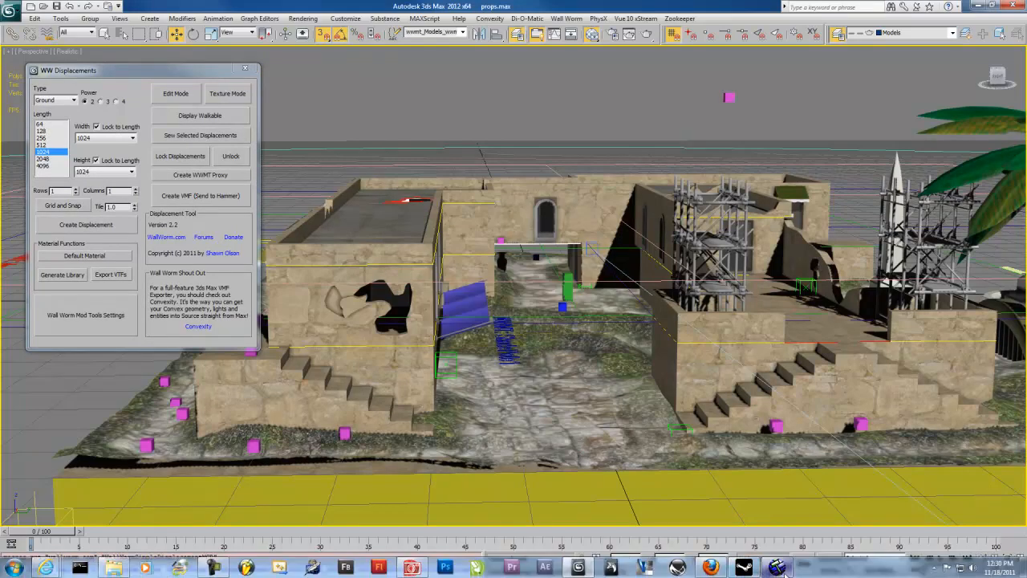
{"action": "left_click", "coordinate": [777, 568]}
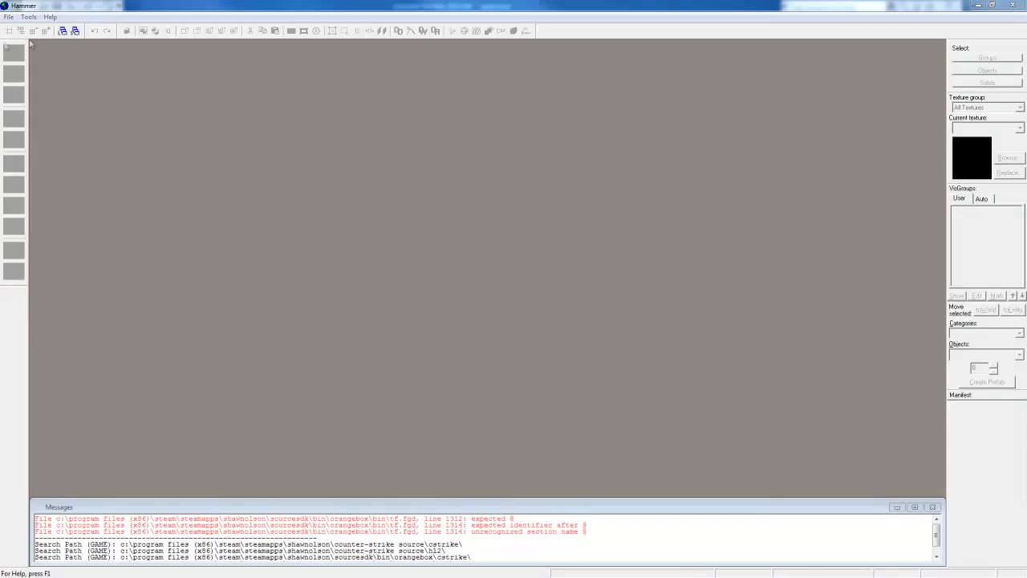
{"action": "left_click", "coordinate": [7, 17]}
{"action": "left_click", "coordinate": [26, 38]}
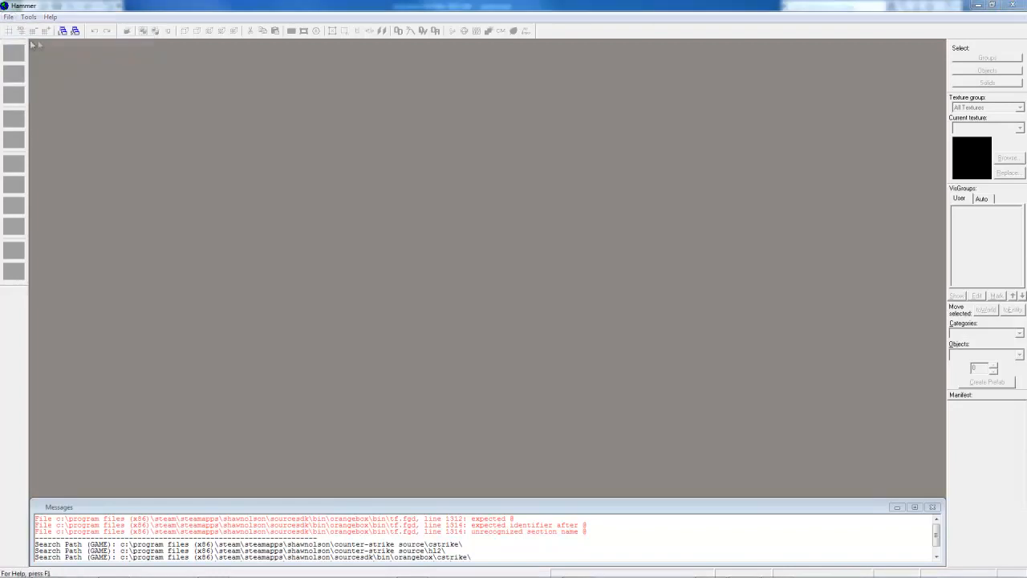
{"action": "left_click", "coordinate": [465, 230]}
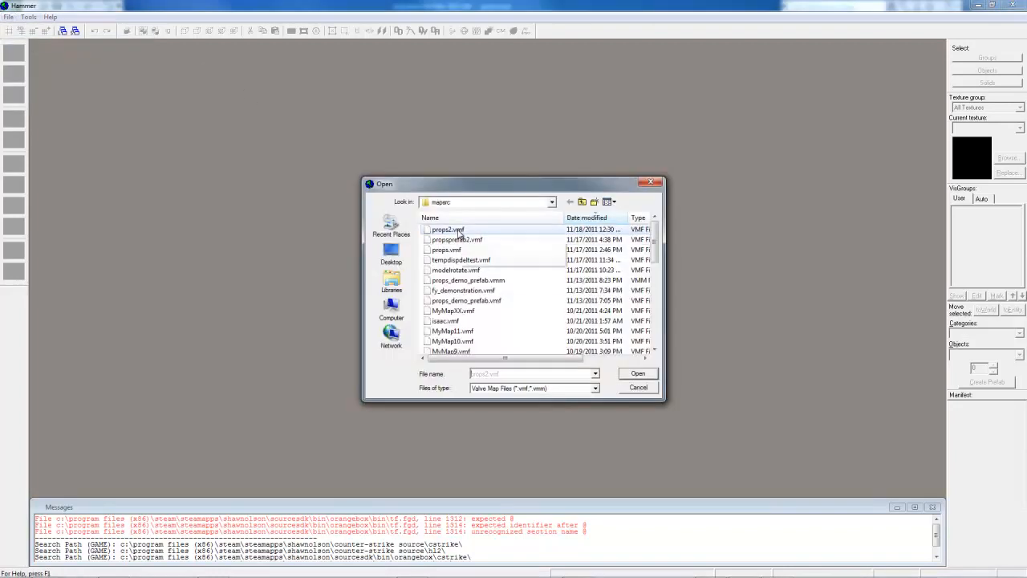
{"action": "left_click", "coordinate": [638, 374]}
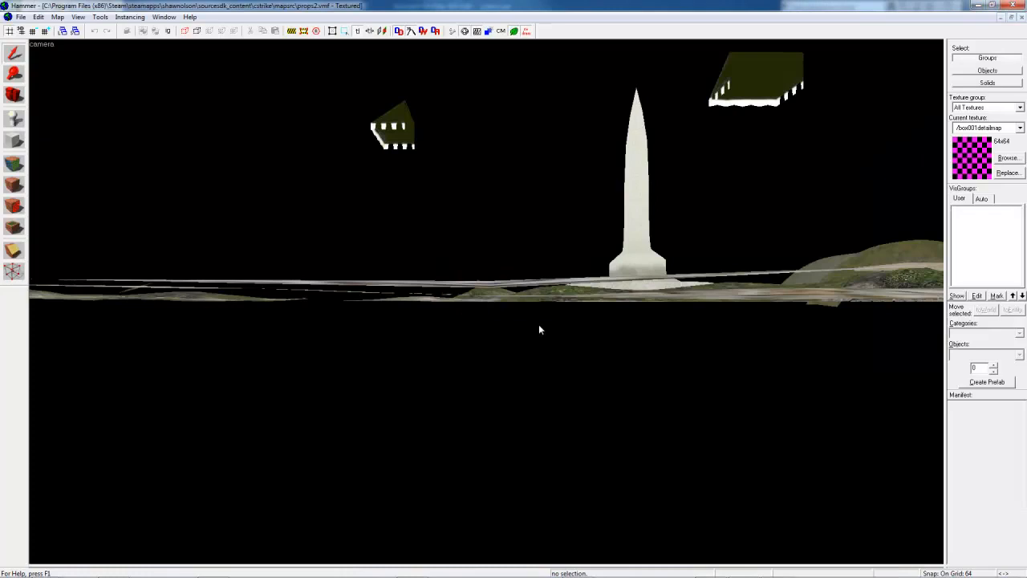
Step: Fly through the map in the camera view to examine the imported terrain, awnings and shade poles
{"action": "key", "text": "z"}
{"action": "key", "text": "w"}
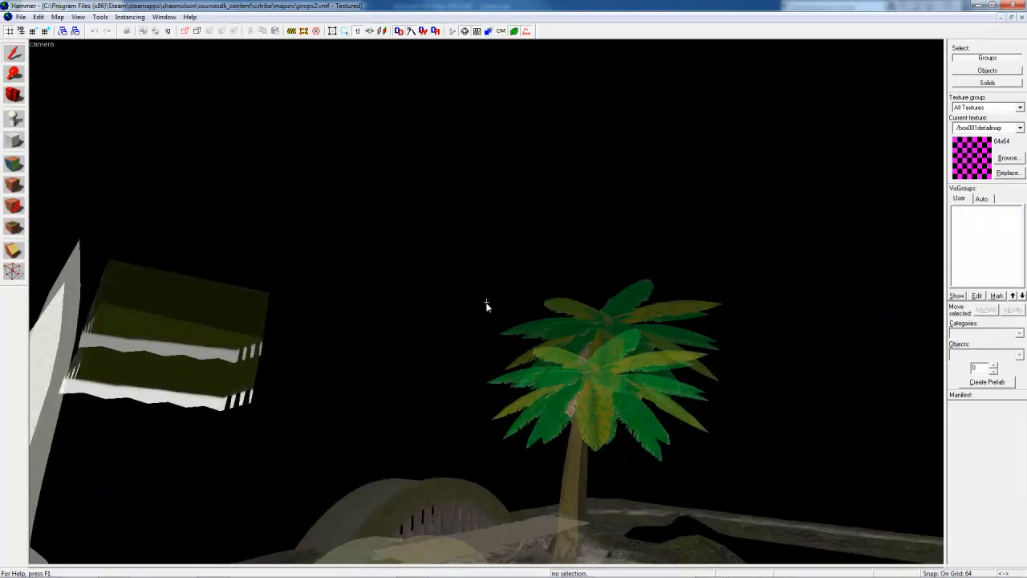
{"action": "key", "text": "w"}
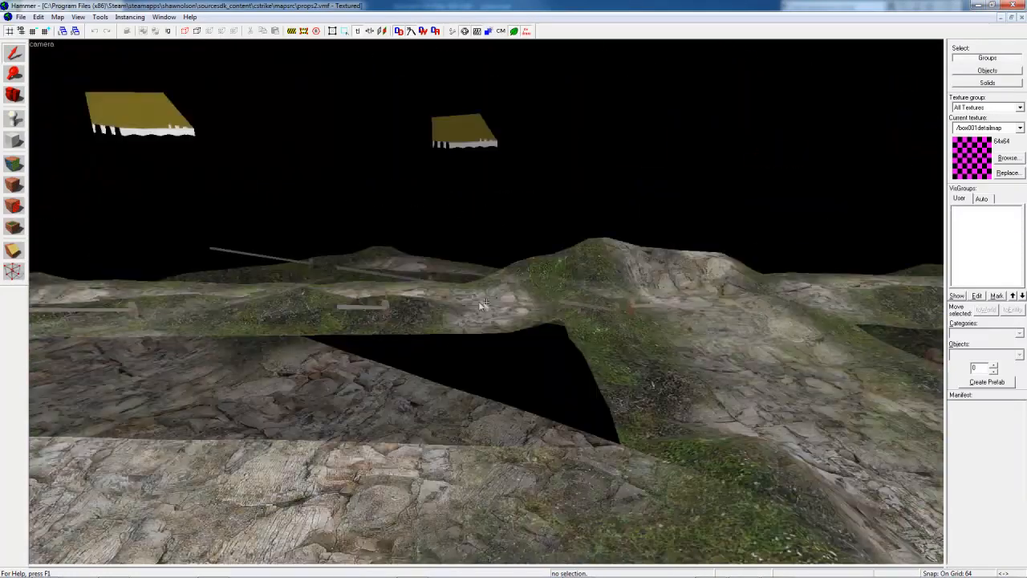
{"action": "key", "text": "w"}
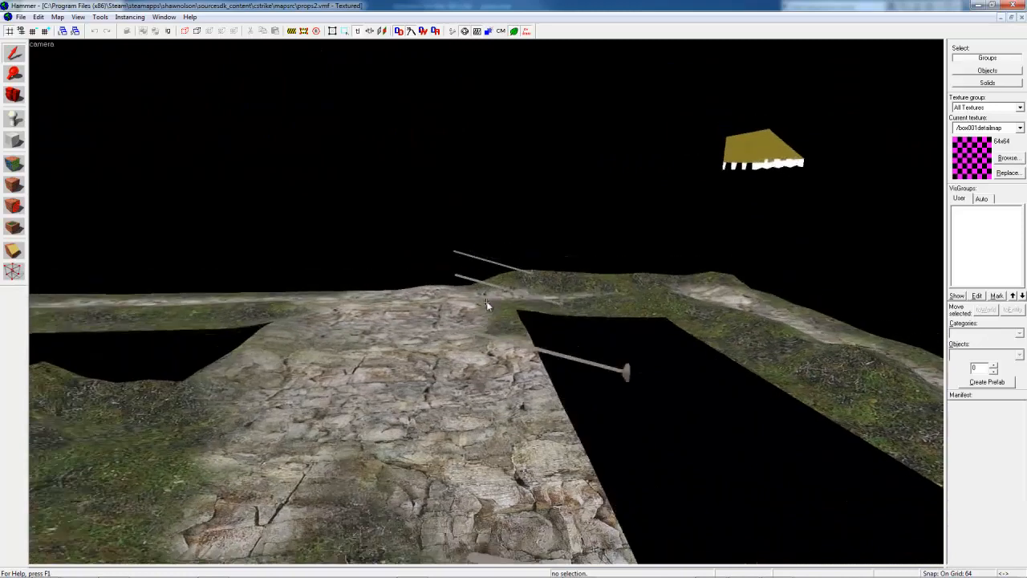
{"action": "key", "text": "w"}
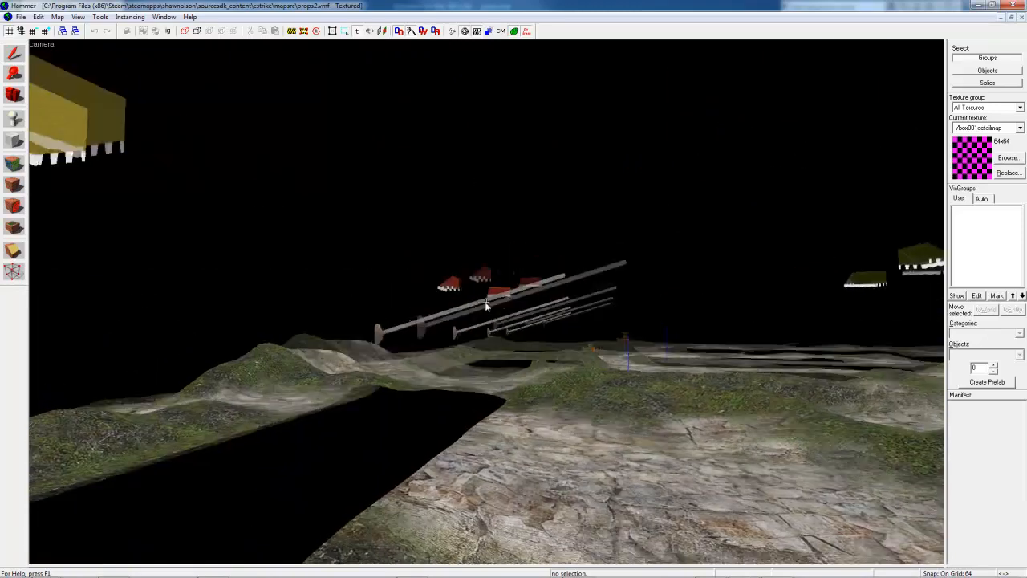
{"action": "key", "text": "w"}
{"action": "key", "text": "w"}
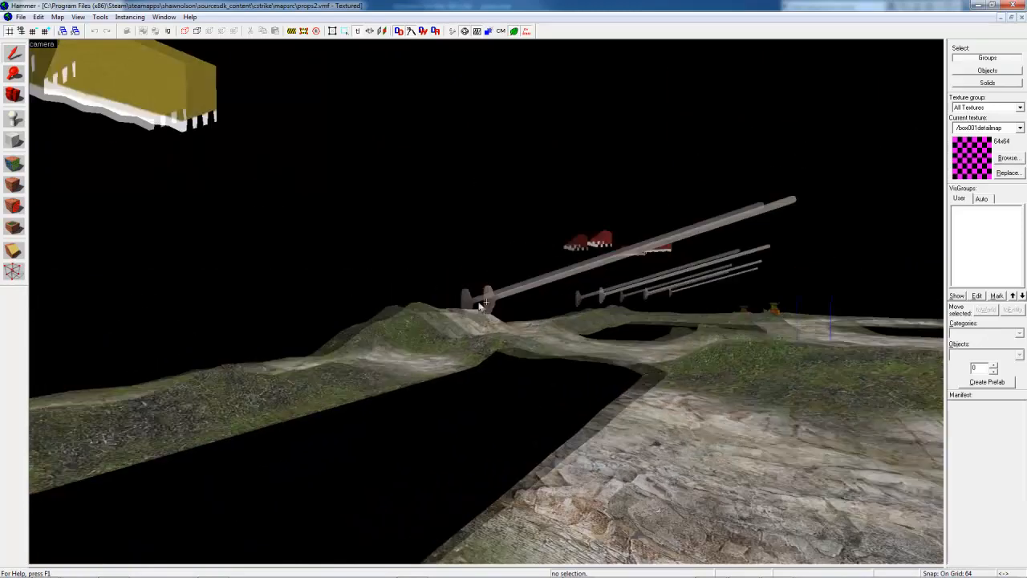
{"action": "key", "text": "w"}
{"action": "key", "text": "d"}
{"action": "key", "text": "w"}
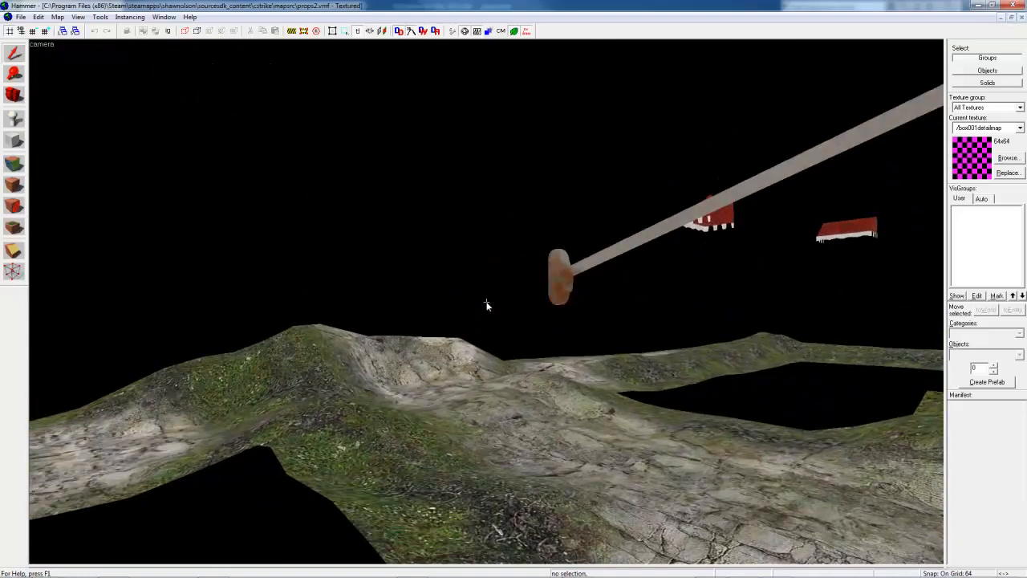
Step: Inspect the object properties of two shade poles to compare their model, rotation and skin values
{"action": "left_click", "coordinate": [563, 277]}
{"action": "key", "text": "alt+Return"}
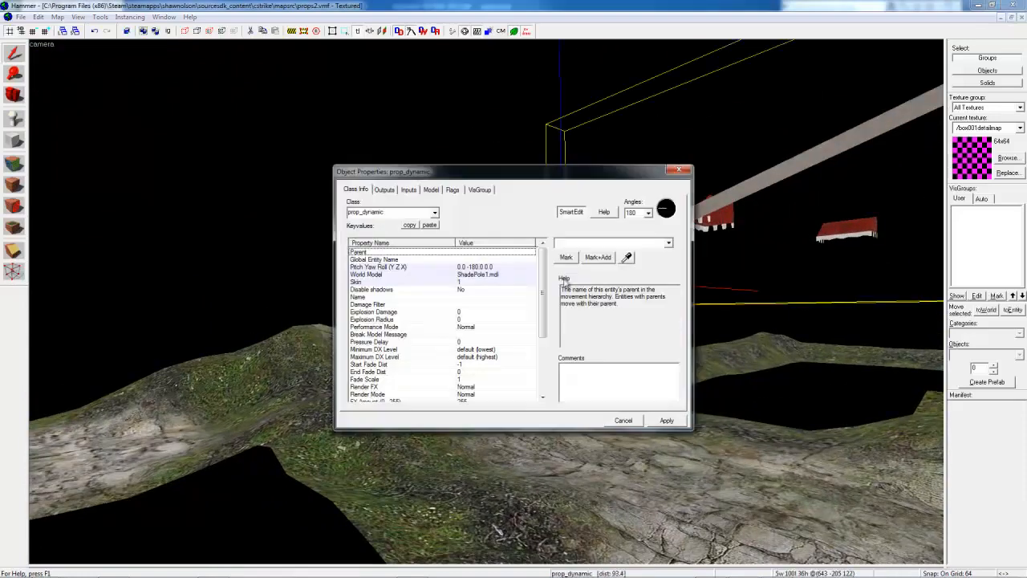
{"action": "left_click_drag", "start_coordinate": [505, 172], "coordinate": [280, 101]}
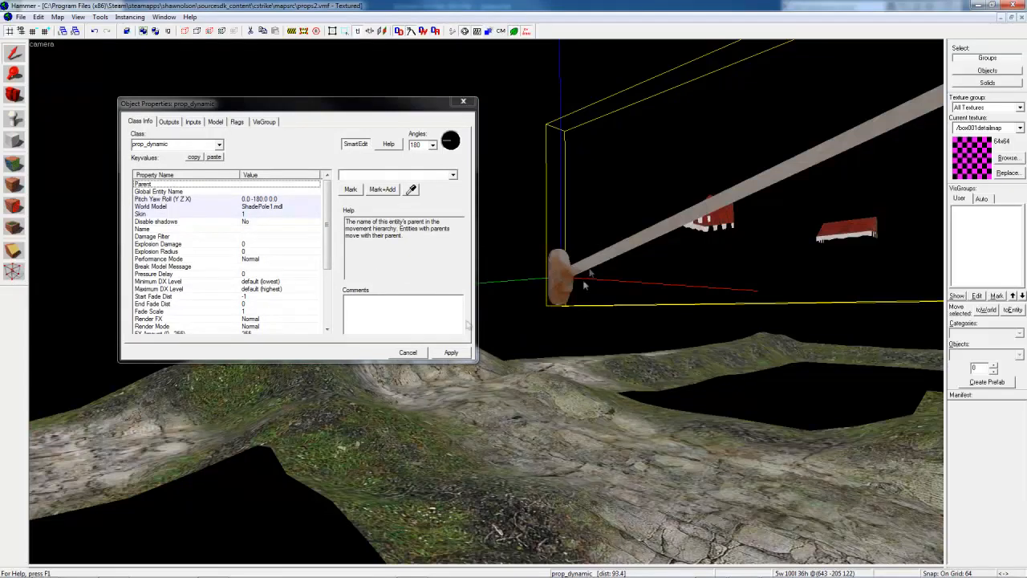
{"action": "left_click_drag", "start_coordinate": [356, 105], "coordinate": [514, 96]}
{"action": "key", "text": "s"}
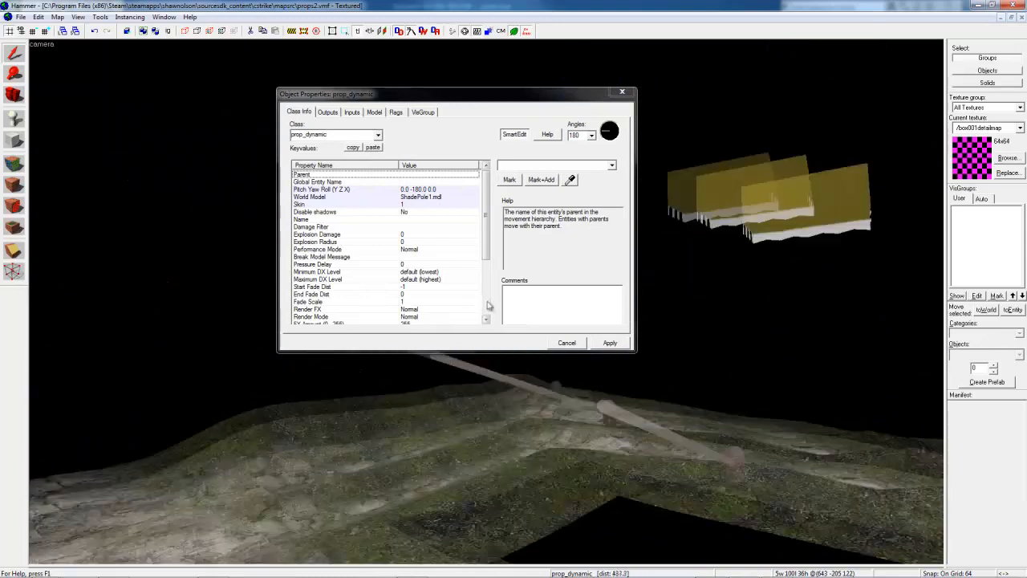
{"action": "key", "text": "w"}
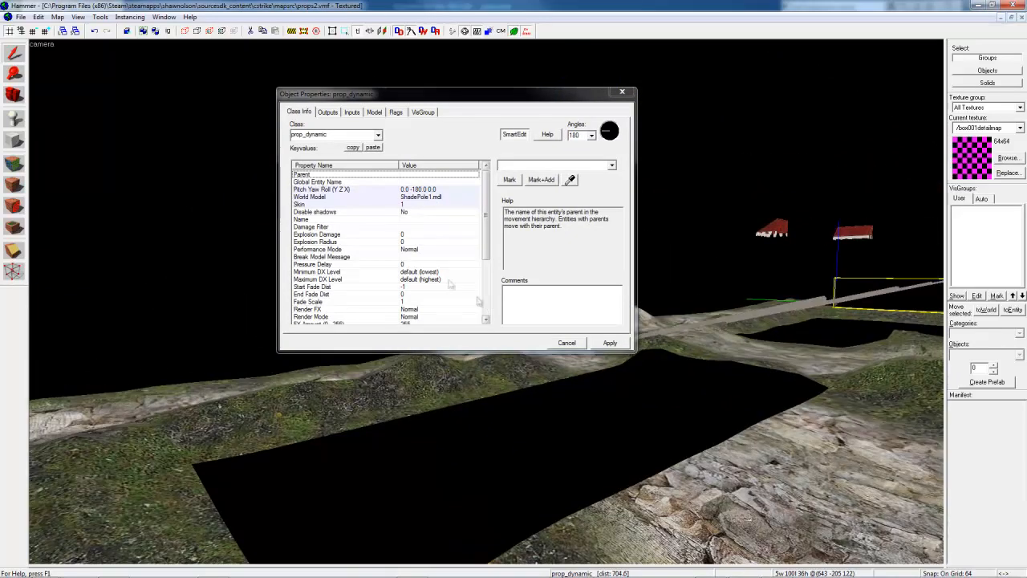
{"action": "left_click", "coordinate": [669, 328]}
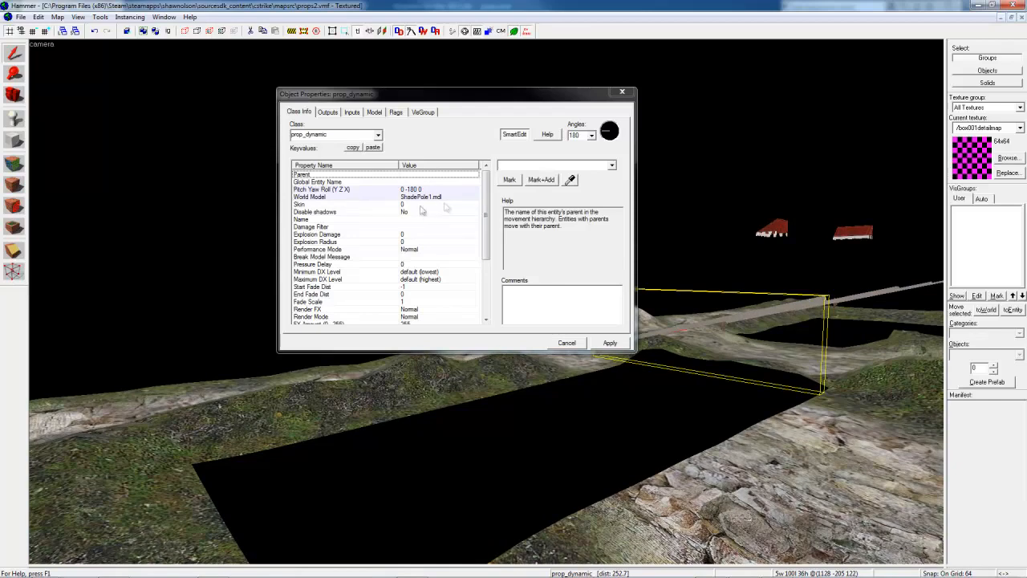
{"action": "left_click", "coordinate": [622, 92]}
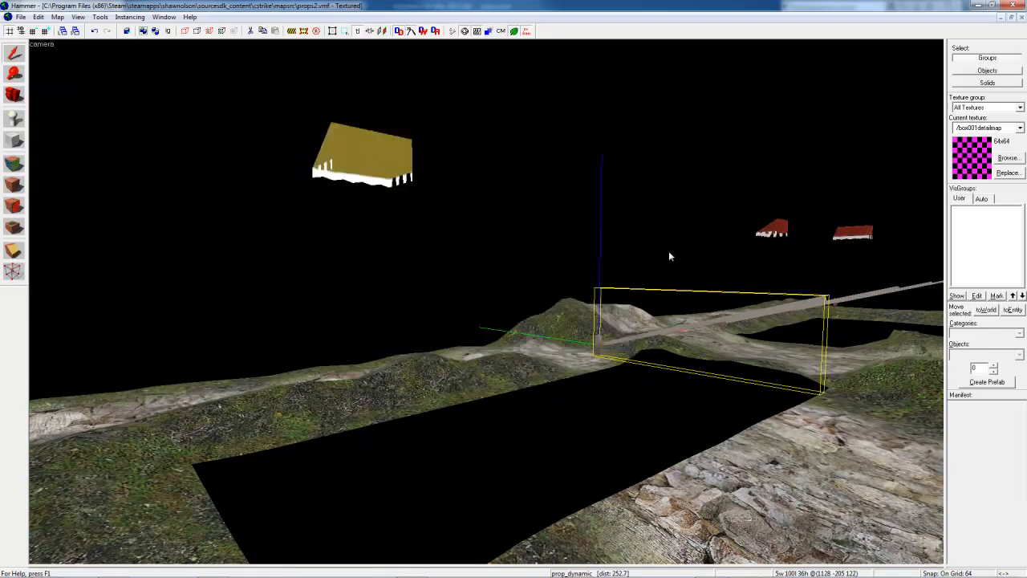
Step: Inspect the object properties of a yellow awning and a distant red awning, comparing their model, angles and skin
{"action": "key", "text": "z"}
{"action": "key", "text": "w"}
{"action": "key", "text": "a"}
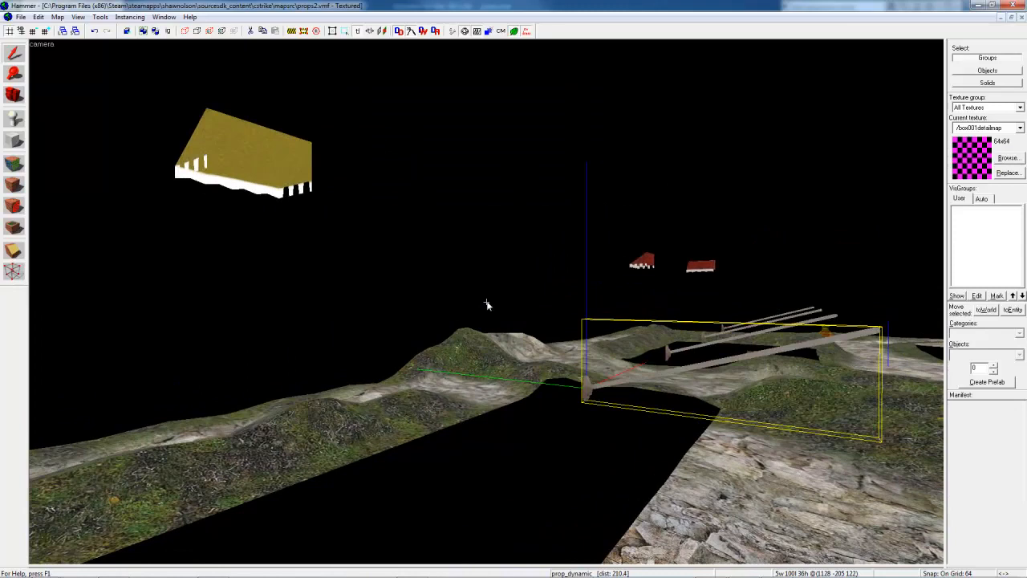
{"action": "double_click", "coordinate": [245, 150]}
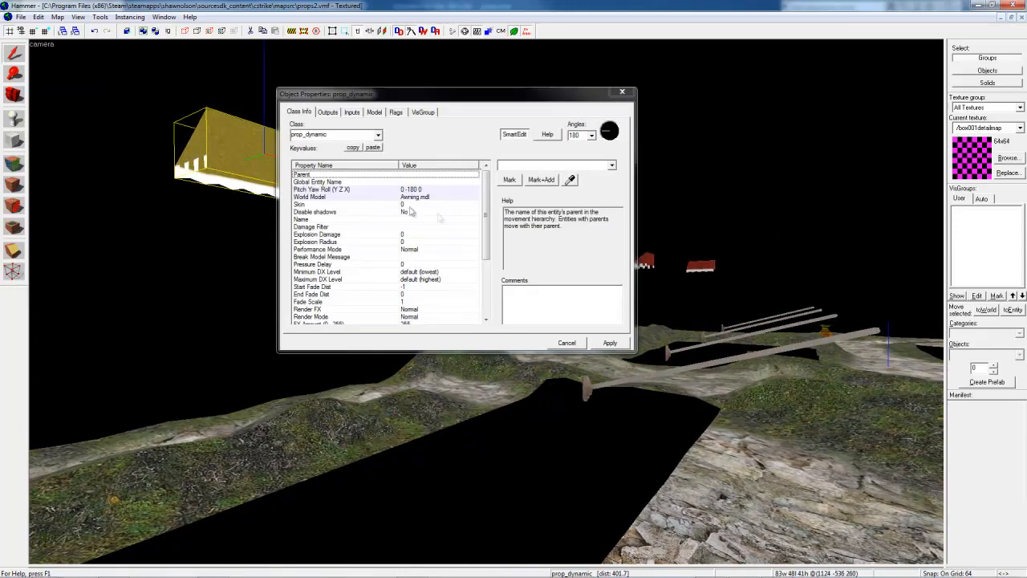
{"action": "left_click", "coordinate": [707, 270]}
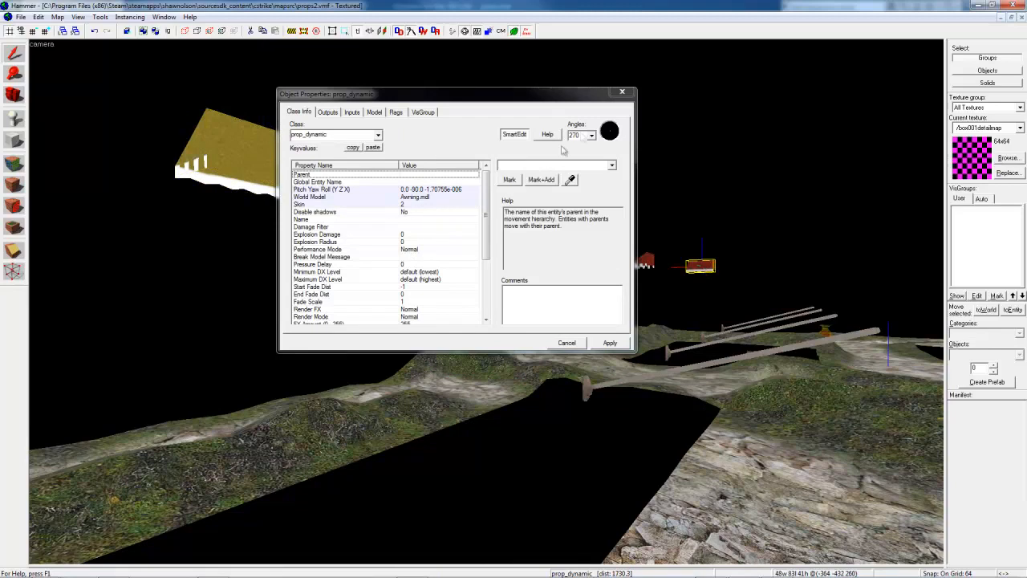
{"action": "left_click", "coordinate": [622, 91]}
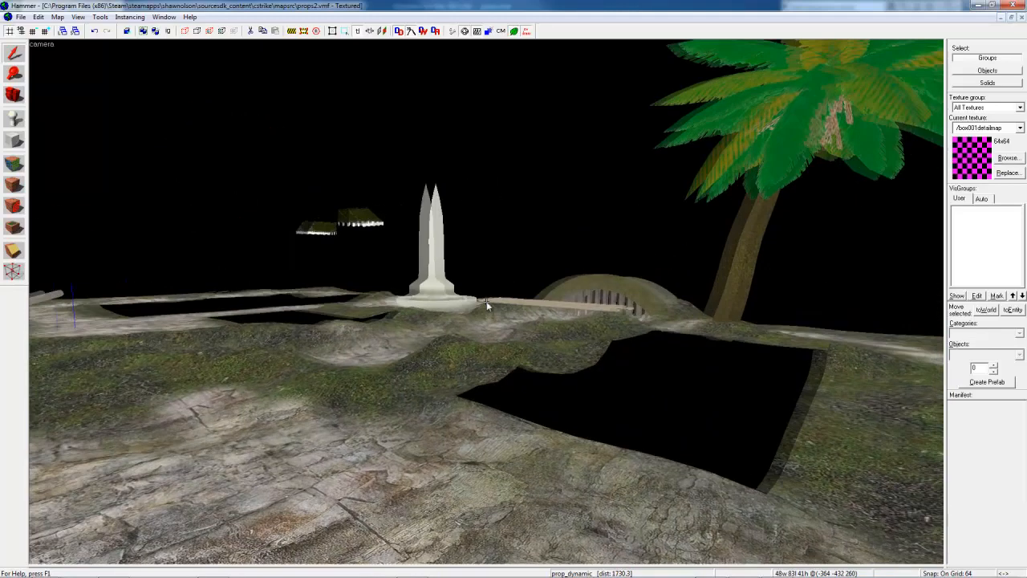
Step: Return to the four-view layout and box-select all of the map's terrain and props in the top view
{"action": "key", "text": "s"}
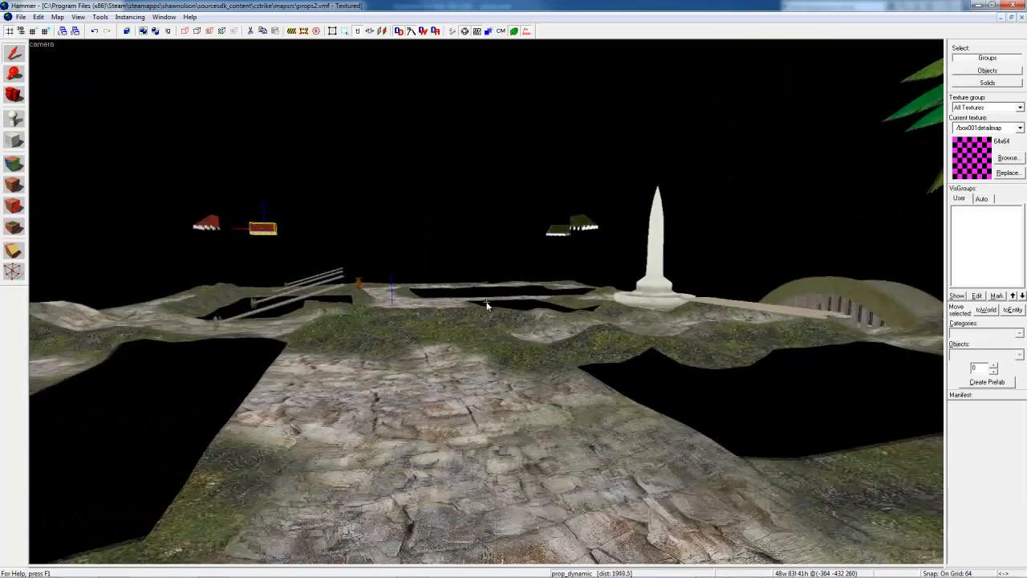
{"action": "key", "text": "s"}
{"action": "key", "text": "a"}
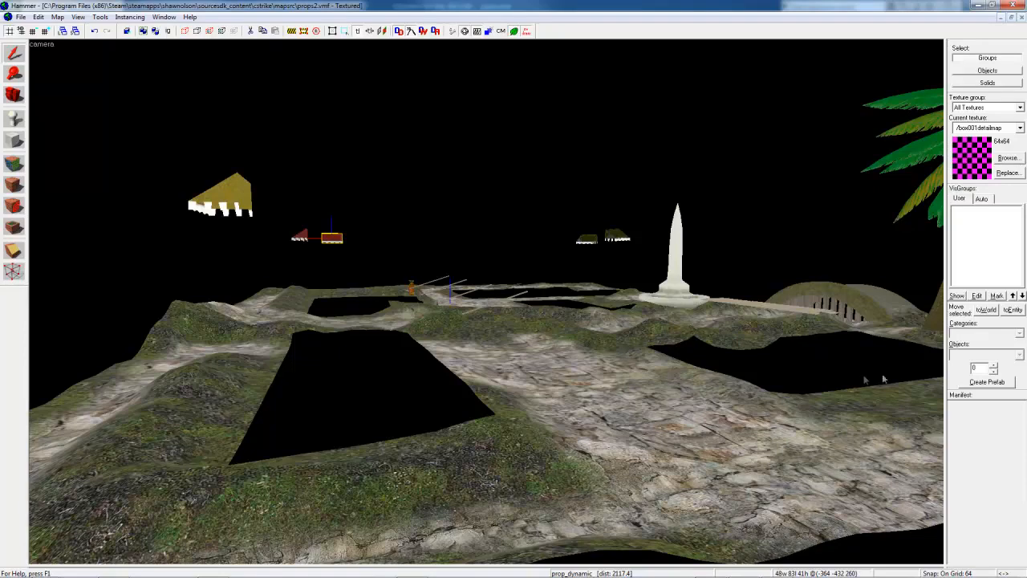
{"action": "key", "text": "shift+z"}
{"action": "scroll", "coordinate": [902, 201], "scroll_direction": "down", "scroll_amount": 3}
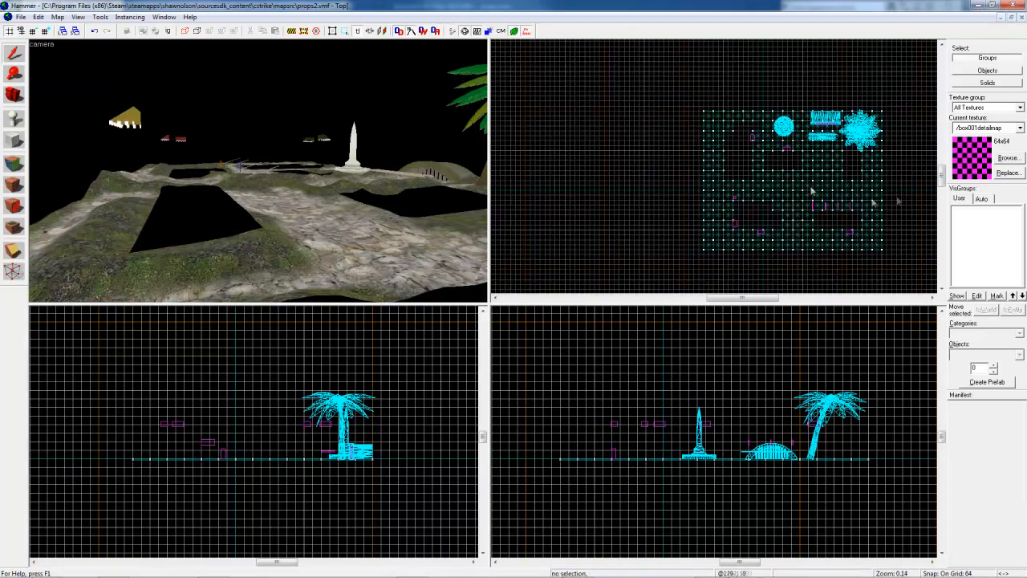
{"action": "left_click_drag", "start_coordinate": [628, 83], "coordinate": [920, 281]}
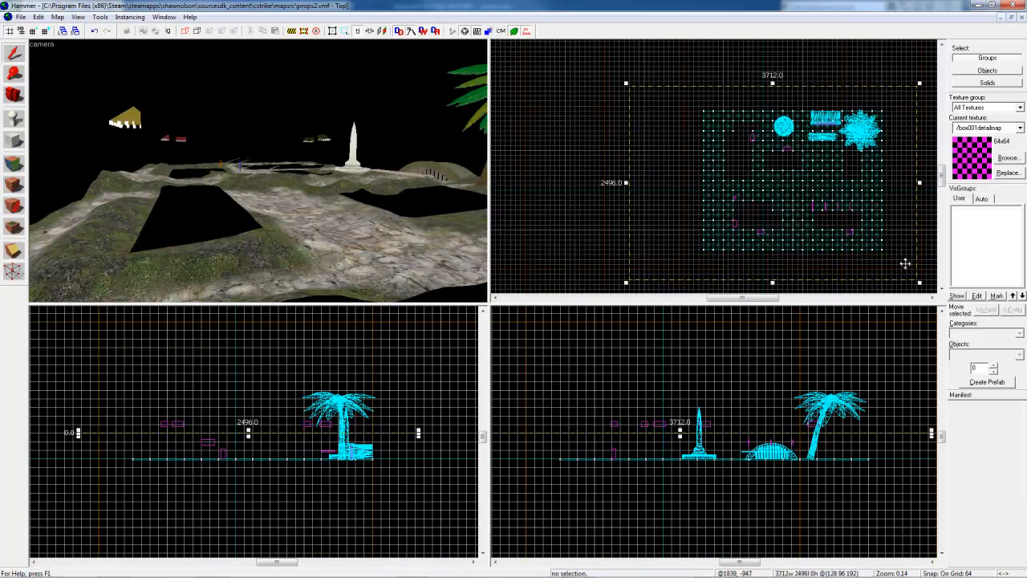
{"action": "key", "text": "Return"}
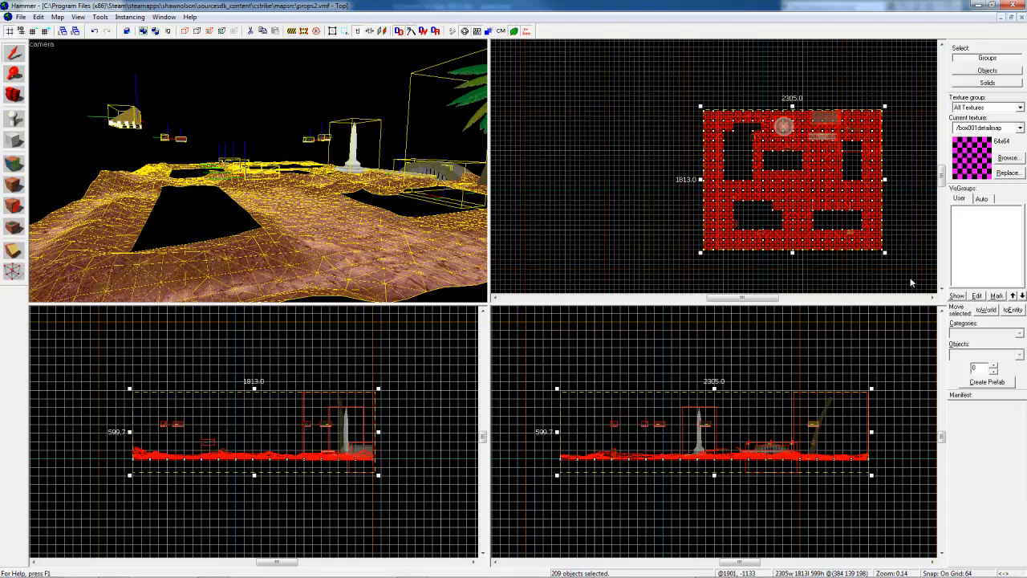
Step: Save the selected terrain and props as a prefab named props_for_my_maps in the prefabs folder
{"action": "left_click", "coordinate": [991, 383]}
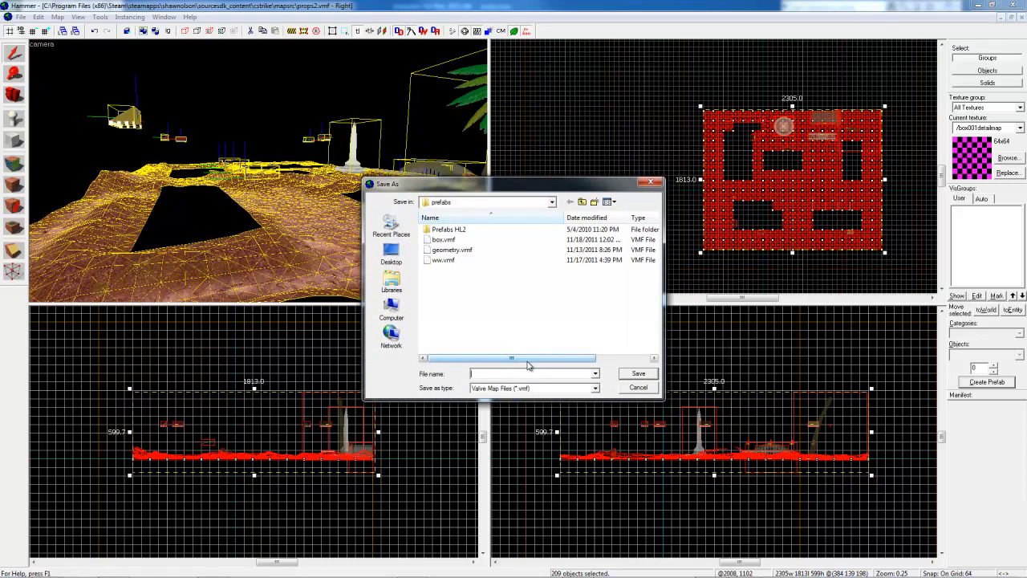
{"action": "type", "text": "props_for_my_maps"}
{"action": "left_click", "coordinate": [636, 374]}
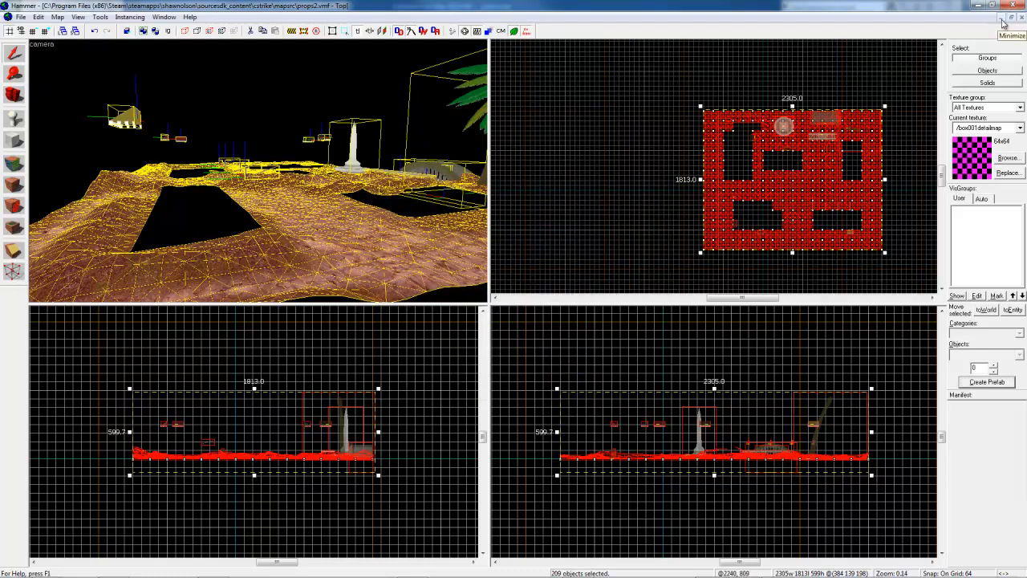
Step: Close props2.vmf and bring up the fy_demonstration.vmf map
{"action": "left_click", "coordinate": [1022, 17]}
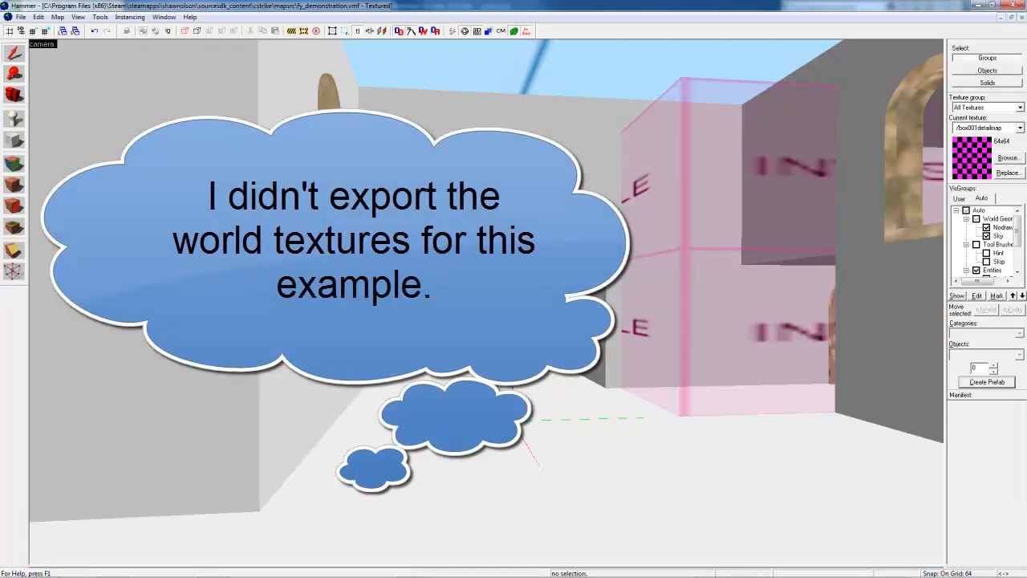
{"action": "left_click", "coordinate": [20, 16]}
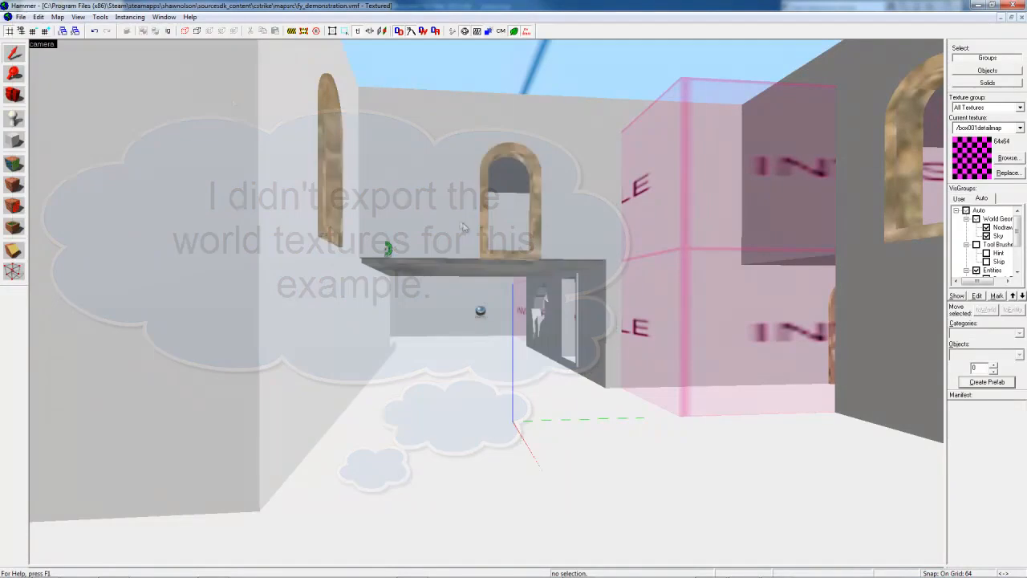
Step: Fly through the untextured demonstration map in the camera view to examine its walls, stairs and open floor
{"action": "key", "text": "z"}
{"action": "key", "text": "w"}
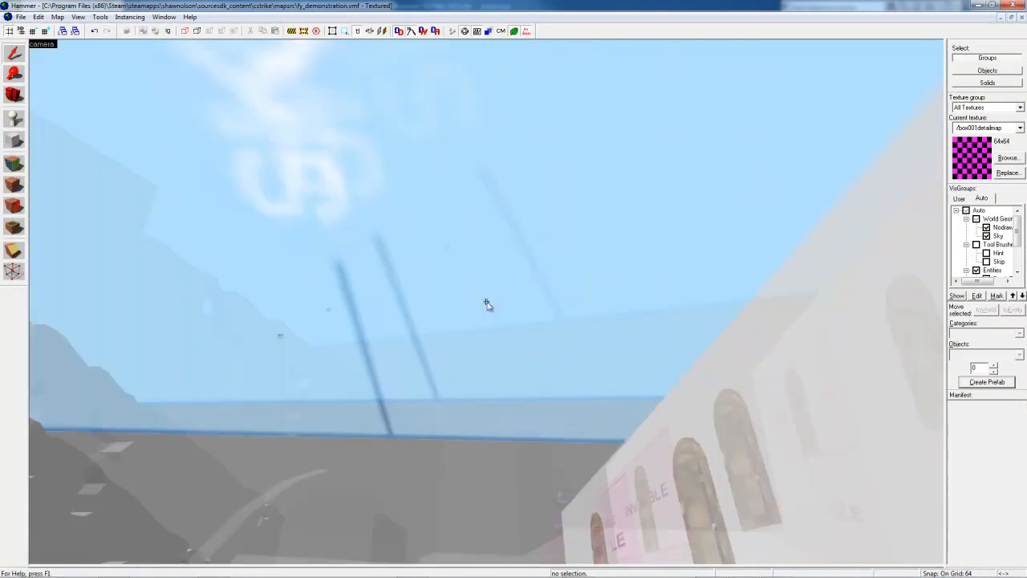
{"action": "key", "text": "w"}
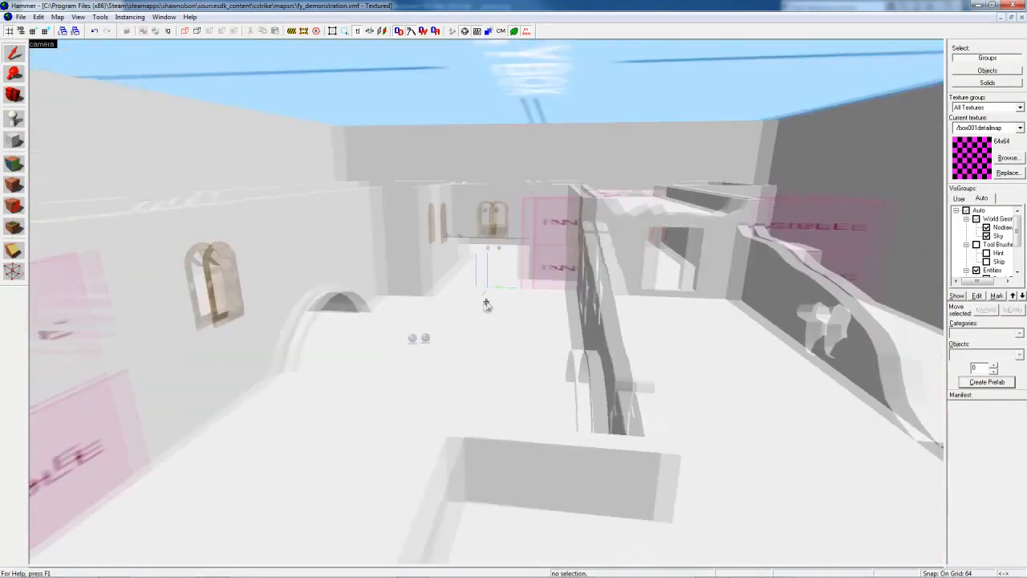
{"action": "key", "text": "s"}
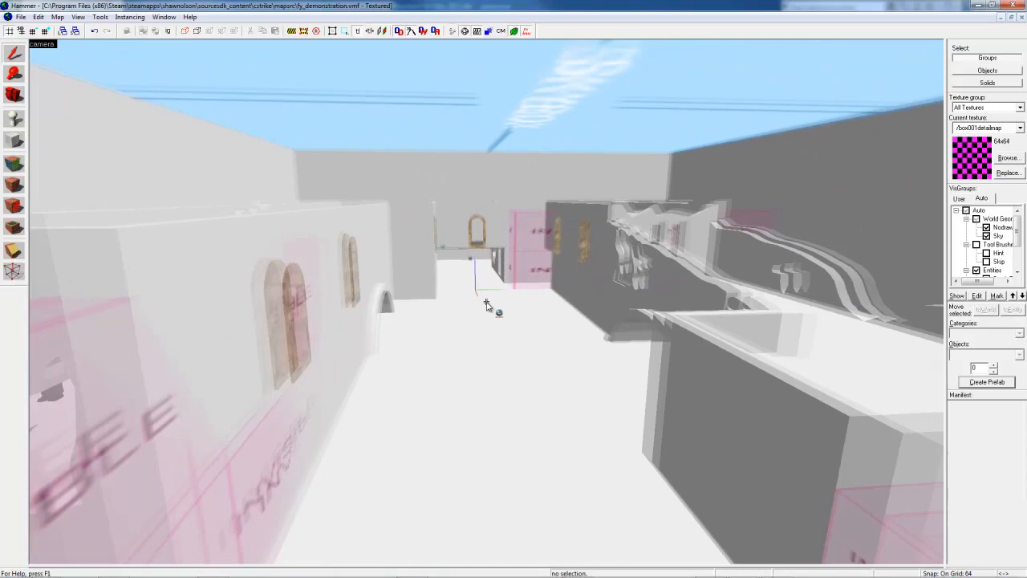
{"action": "key", "text": "w"}
{"action": "key", "text": "d"}
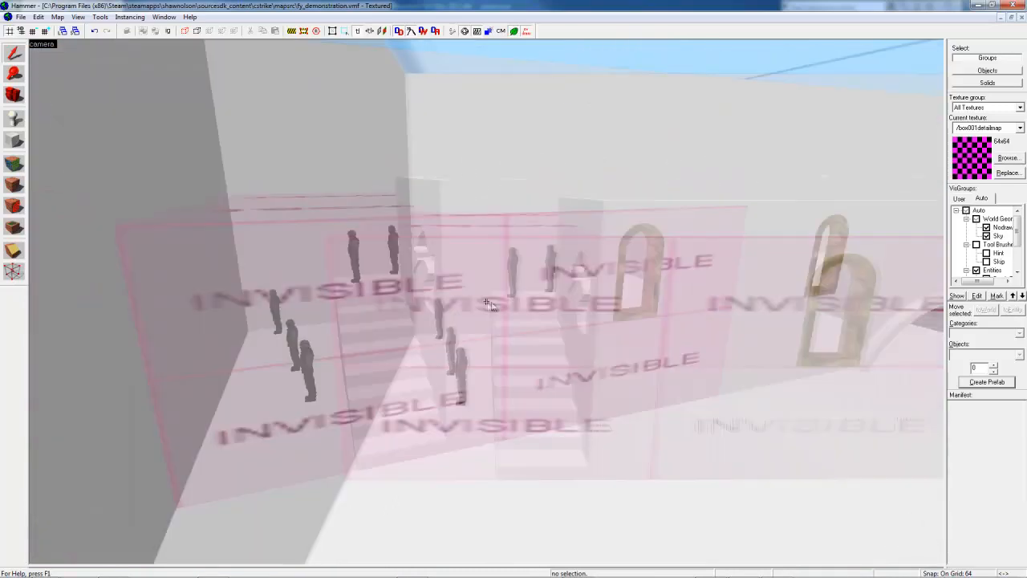
{"action": "key", "text": "a"}
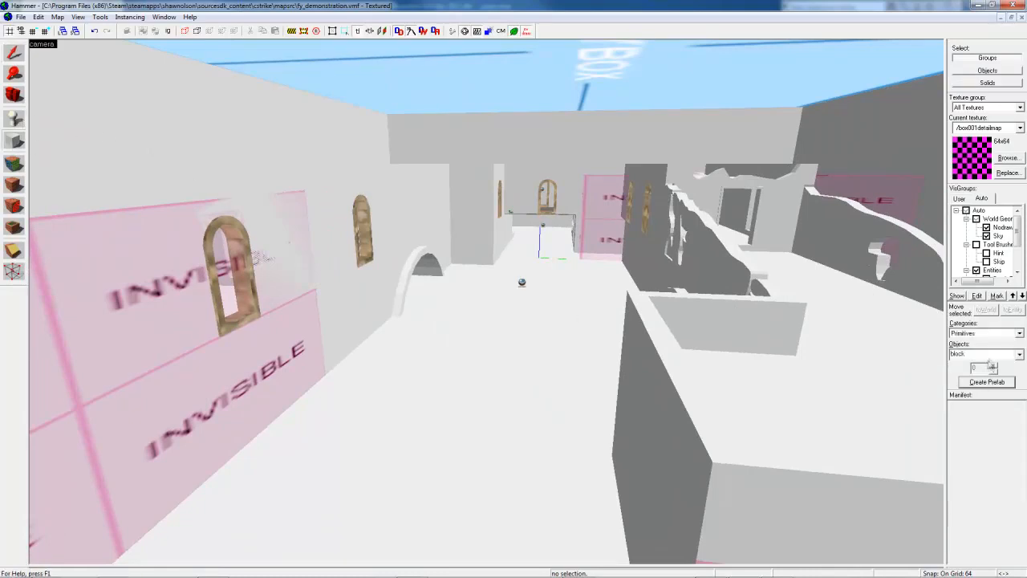
Step: Insert the original props_for_my_maps prefab from the Prefabs category into the map
{"action": "left_click", "coordinate": [1019, 333]}
{"action": "left_click", "coordinate": [988, 351]}
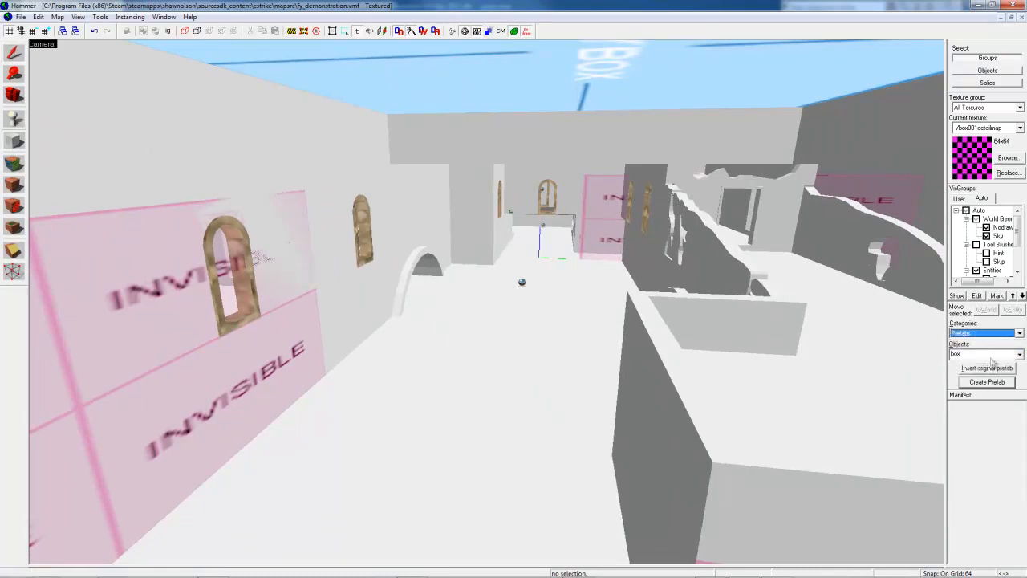
{"action": "left_click", "coordinate": [988, 354]}
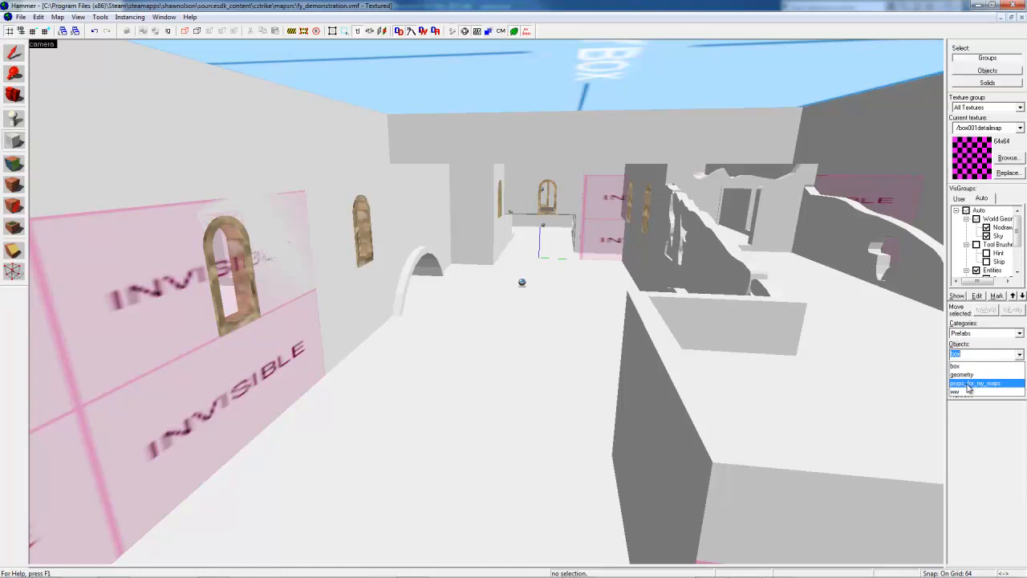
{"action": "left_click", "coordinate": [969, 384]}
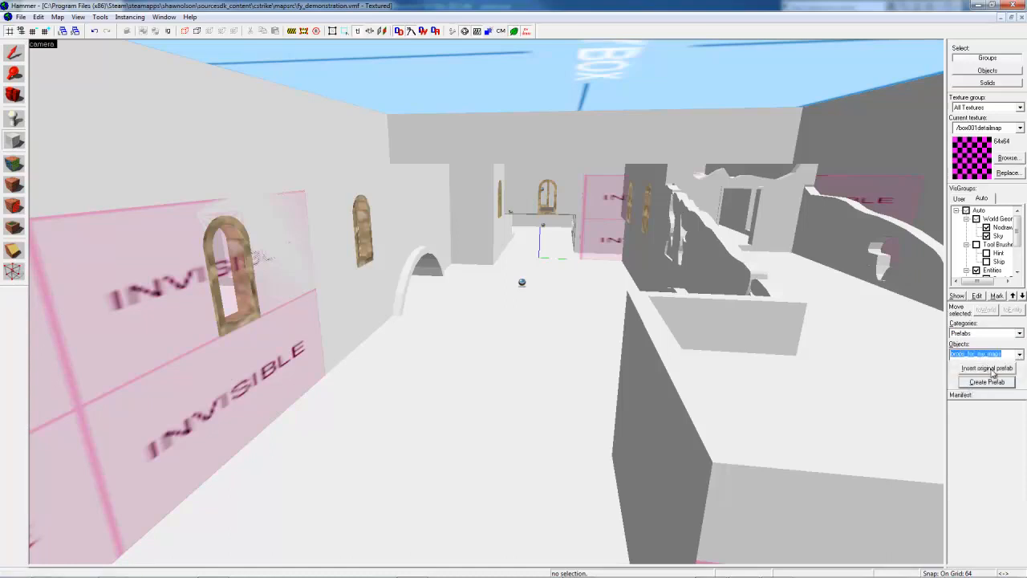
{"action": "left_click", "coordinate": [993, 372]}
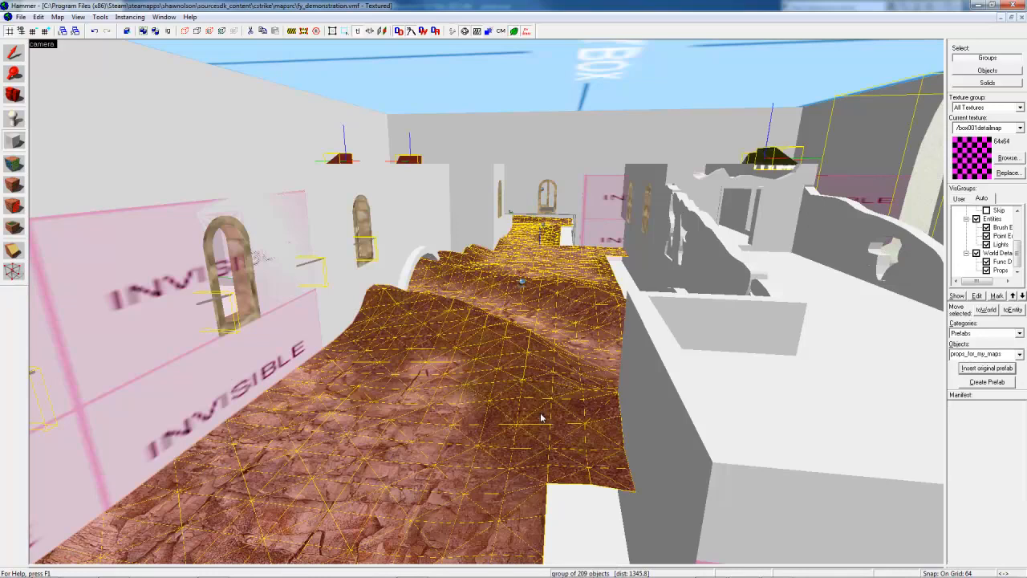
Step: Check the inserted terrain, palm tree and obelisk in the camera view and return to the four-view layout
{"action": "key", "text": "z"}
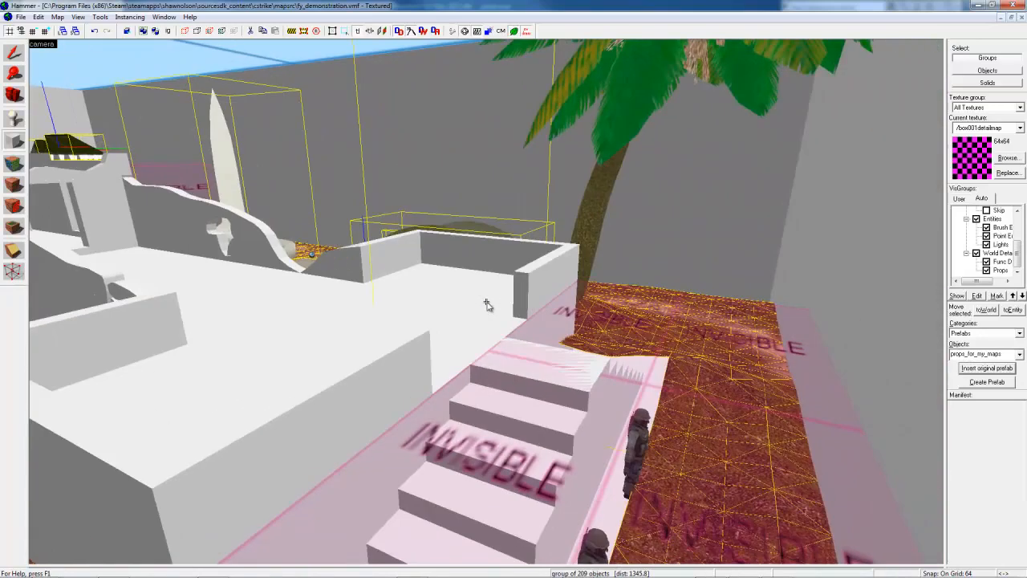
{"action": "key", "text": "z"}
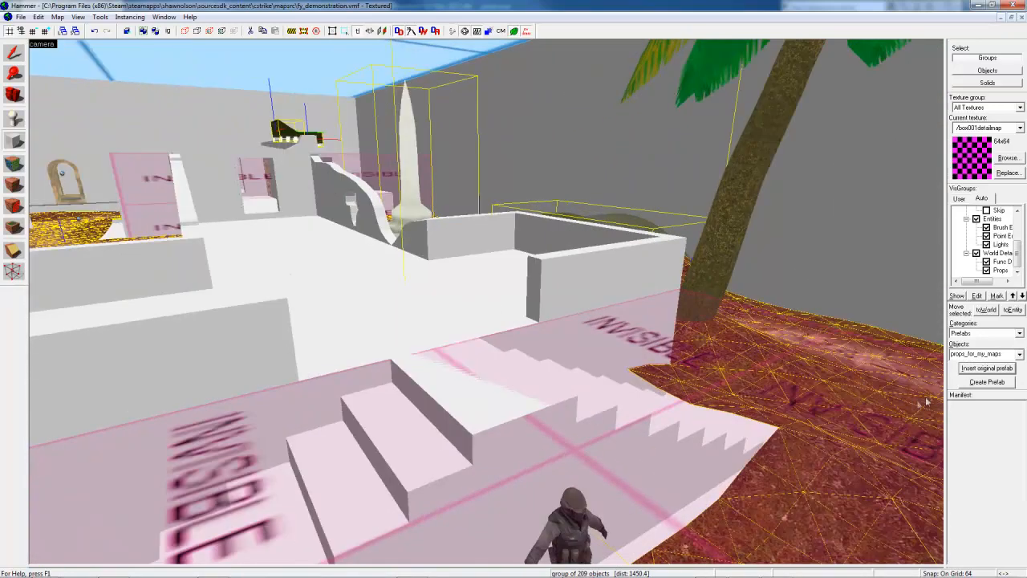
{"action": "key", "text": "shift+z"}
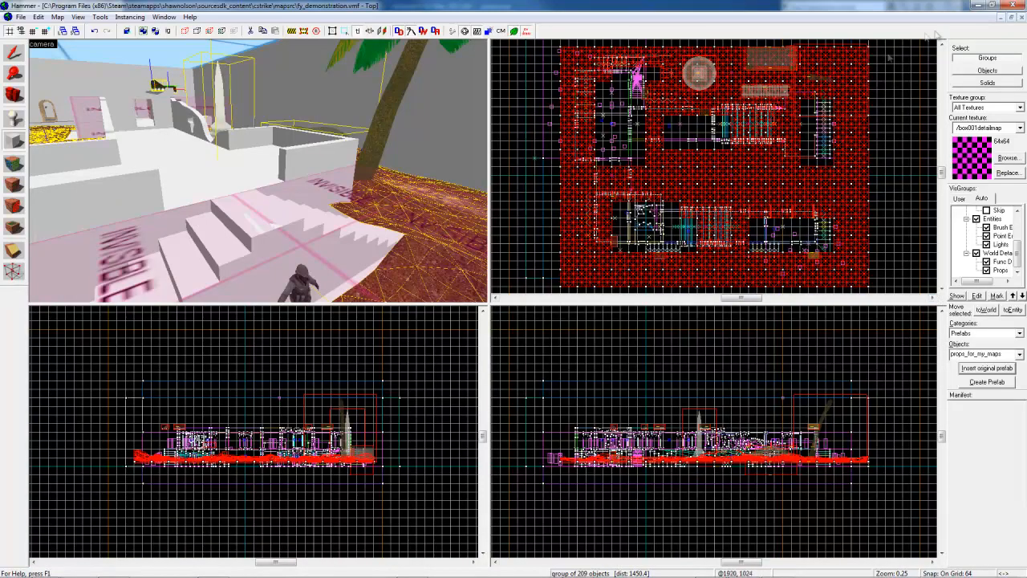
Step: Move the inserted prefab group about 64 units up in the top view to align its terrain with the map's outer walls
{"action": "scroll", "coordinate": [863, 104], "scroll_direction": "up", "scroll_amount": 2}
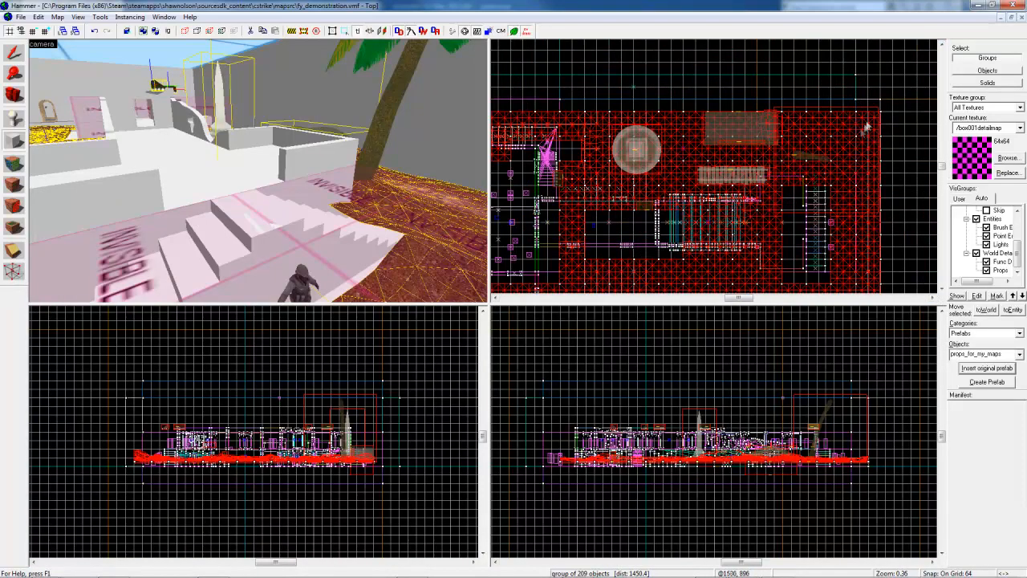
{"action": "key", "text": "shift+s"}
{"action": "left_click", "coordinate": [806, 138]}
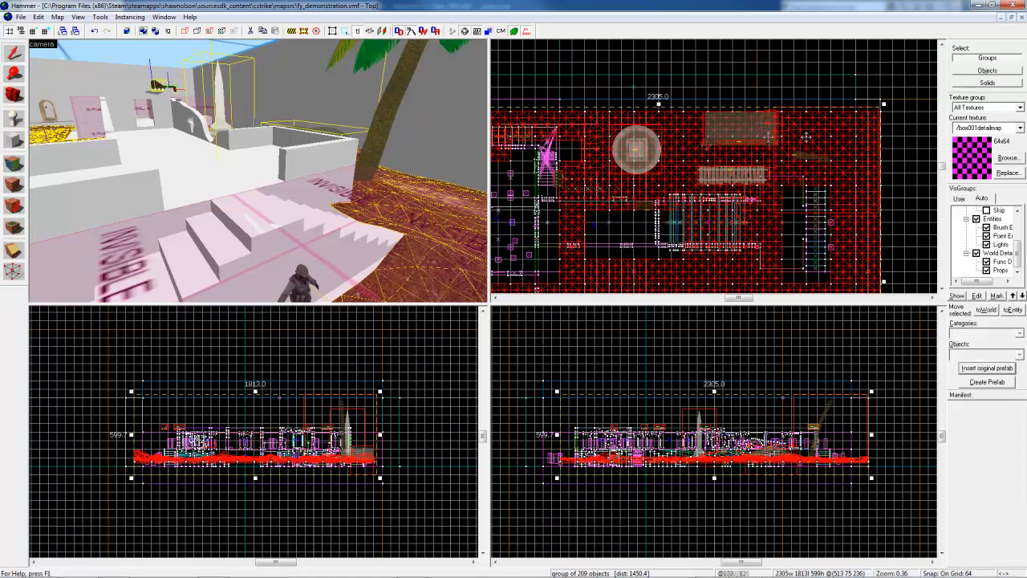
{"action": "left_click_drag", "start_coordinate": [858, 140], "coordinate": [881, 119]}
{"action": "scroll", "coordinate": [879, 119], "scroll_direction": "up", "scroll_amount": 5}
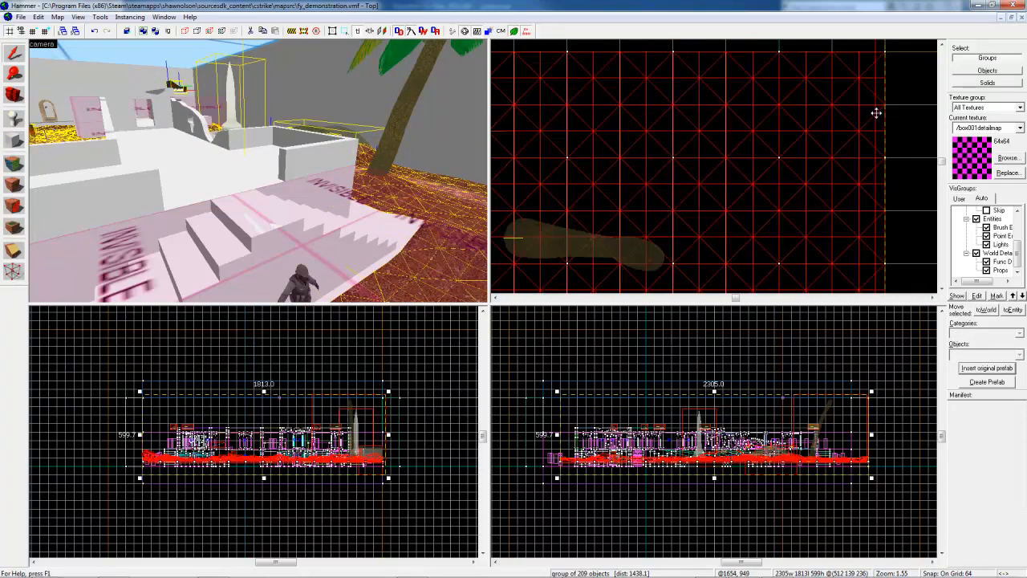
{"action": "scroll", "coordinate": [874, 118], "scroll_direction": "down", "scroll_amount": 1}
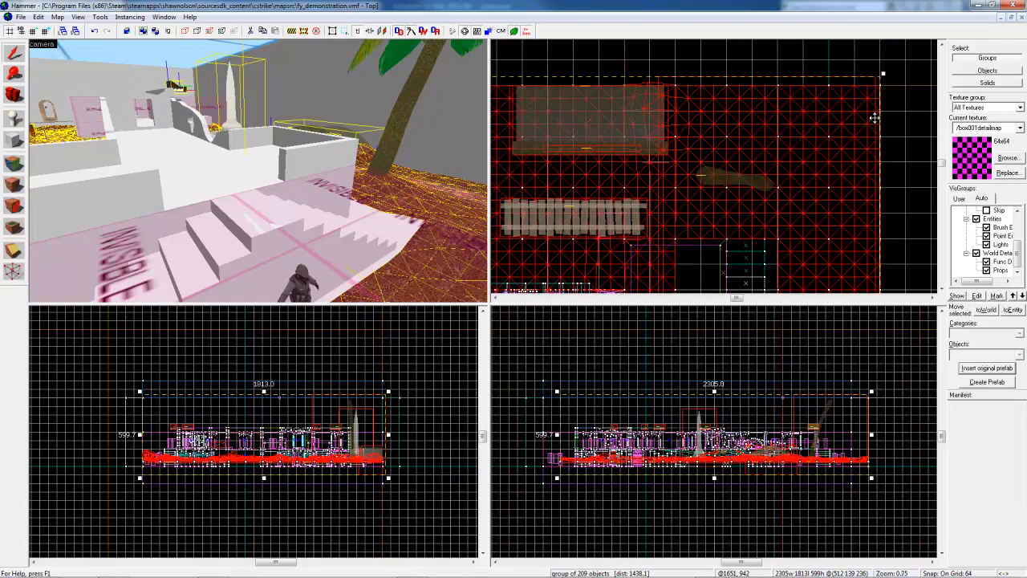
{"action": "scroll", "coordinate": [870, 118], "scroll_direction": "down", "scroll_amount": 7}
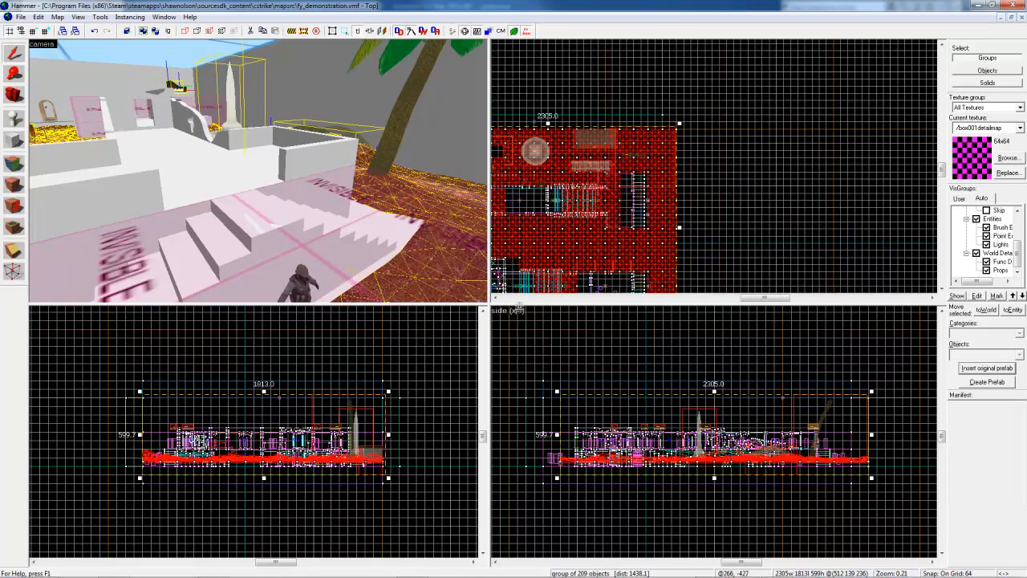
{"action": "left_click", "coordinate": [496, 298]}
{"action": "left_click", "coordinate": [495, 298]}
{"action": "scroll", "coordinate": [659, 189], "scroll_direction": "up", "scroll_amount": 4}
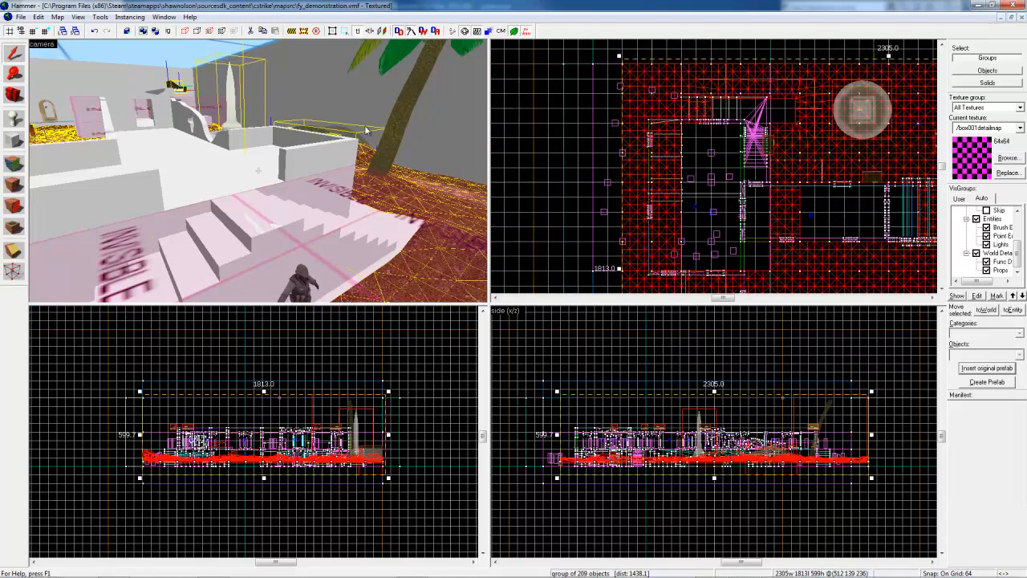
Step: Deselect the prefab by picking the outer wall and fly past the palm tree and obelisk to check their placement
{"action": "key", "text": "z"}
{"action": "key", "text": "z"}
{"action": "left_click", "coordinate": [324, 128]}
{"action": "key", "text": "z"}
{"action": "key", "text": "z"}
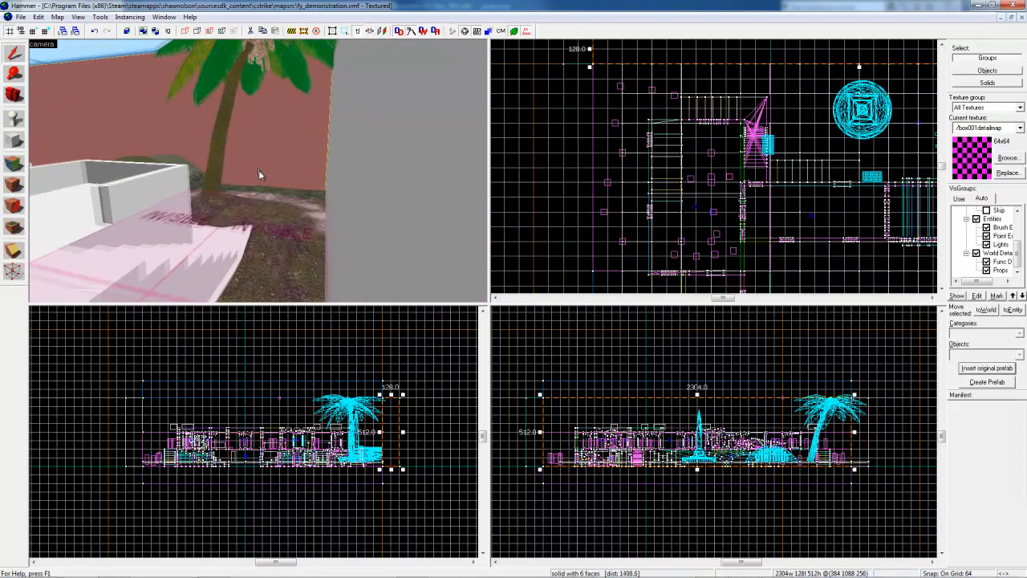
{"action": "key", "text": "w"}
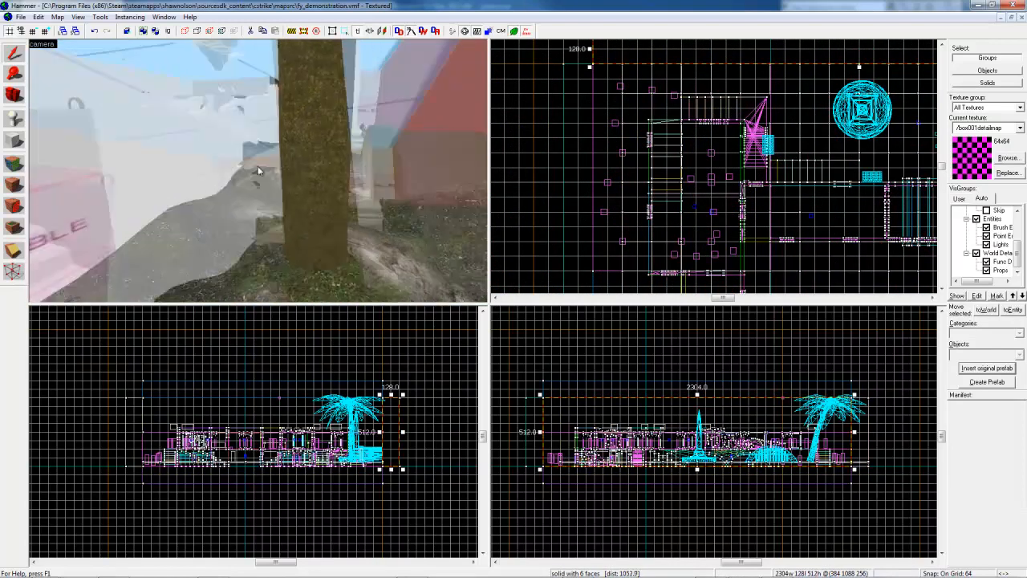
{"action": "key", "text": "w"}
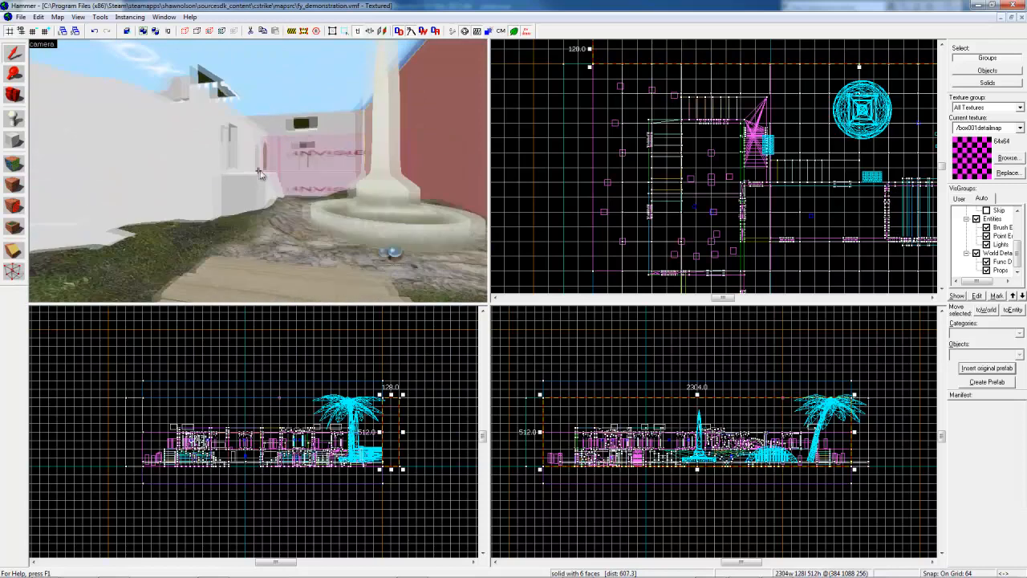
Step: Fly around the courtyard to examine how the shade poles and terrain fit against the building walls and stairs
{"action": "key", "text": "w"}
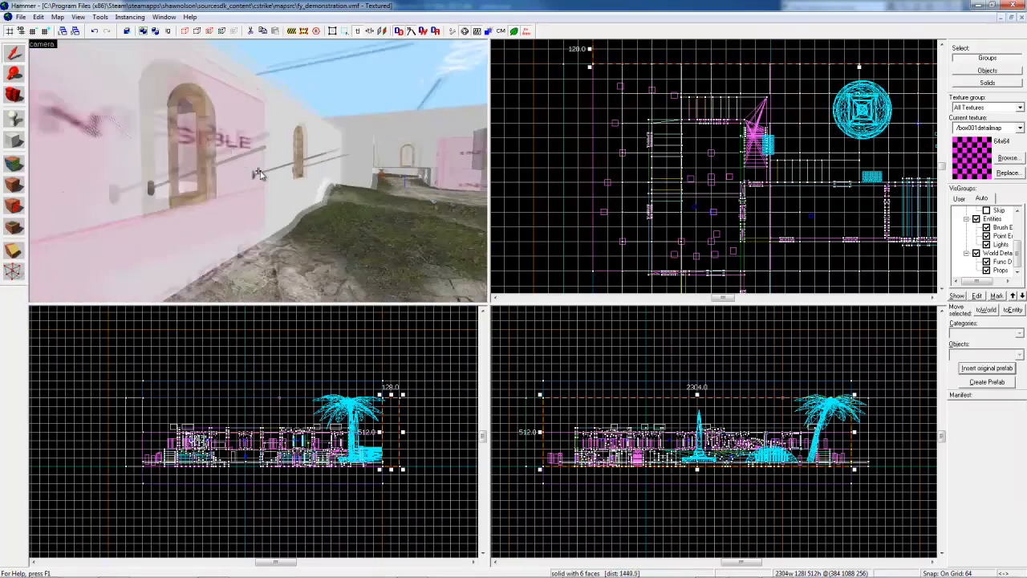
{"action": "key", "text": "w"}
{"action": "key", "text": "s"}
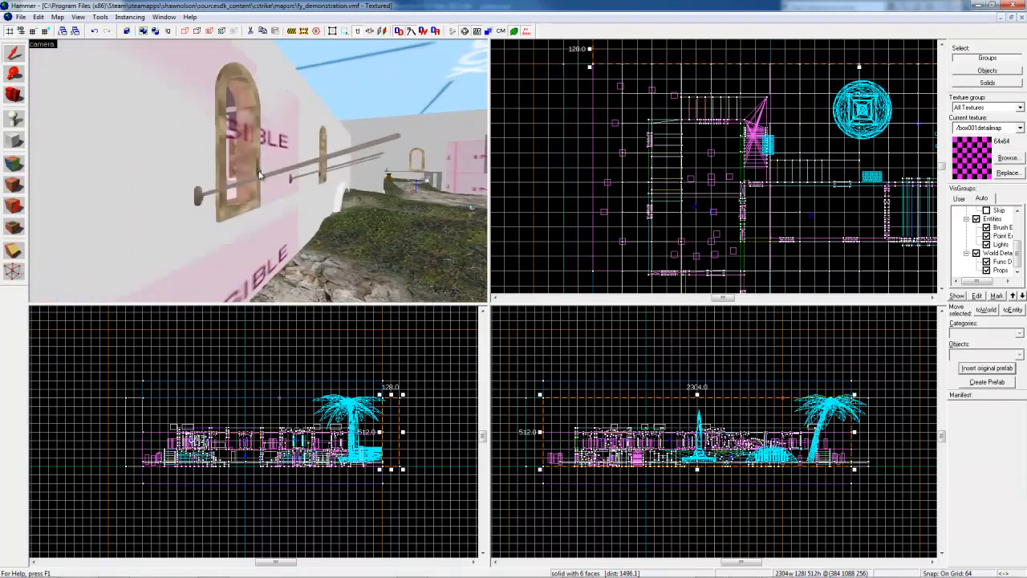
{"action": "key", "text": "w"}
{"action": "key", "text": "s"}
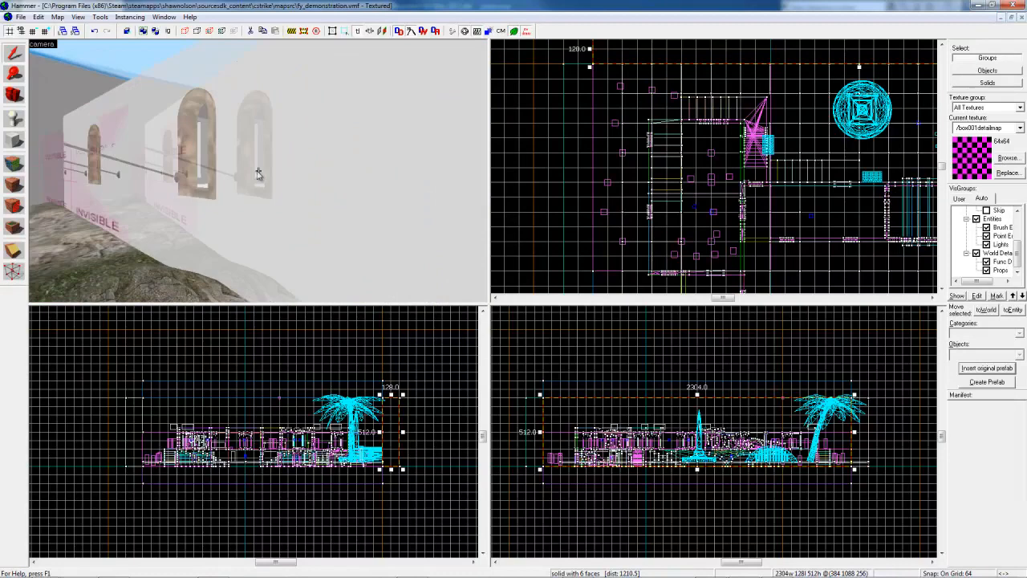
{"action": "key", "text": "w"}
{"action": "key", "text": "s"}
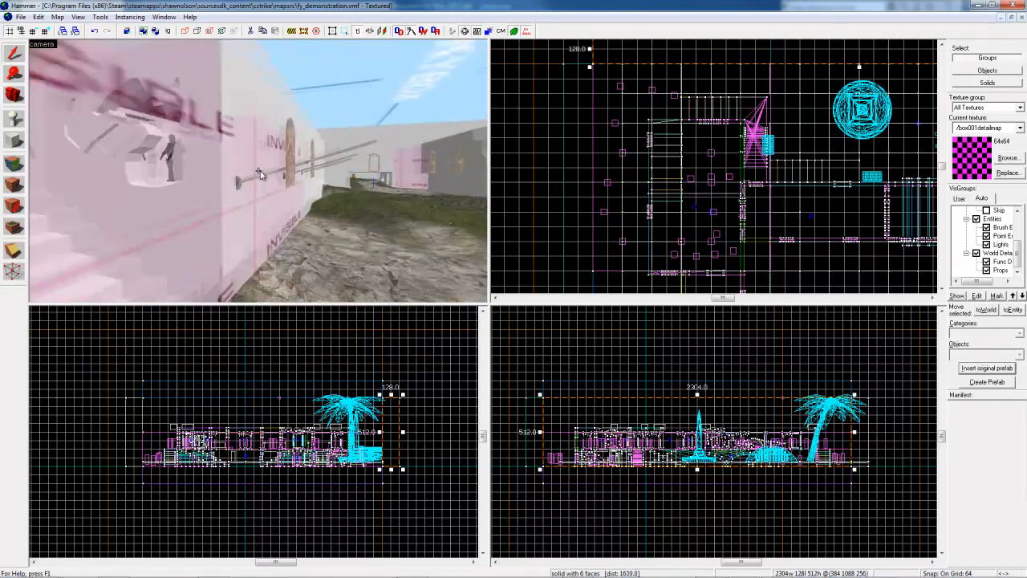
{"action": "key", "text": "s"}
{"action": "key", "text": "w"}
{"action": "key", "text": "s"}
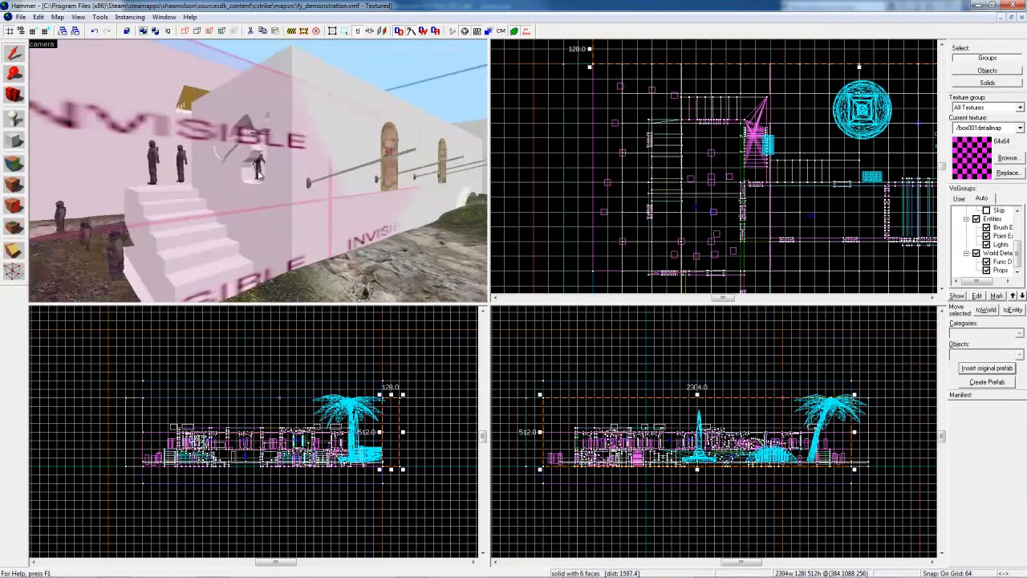
{"action": "key", "text": "w"}
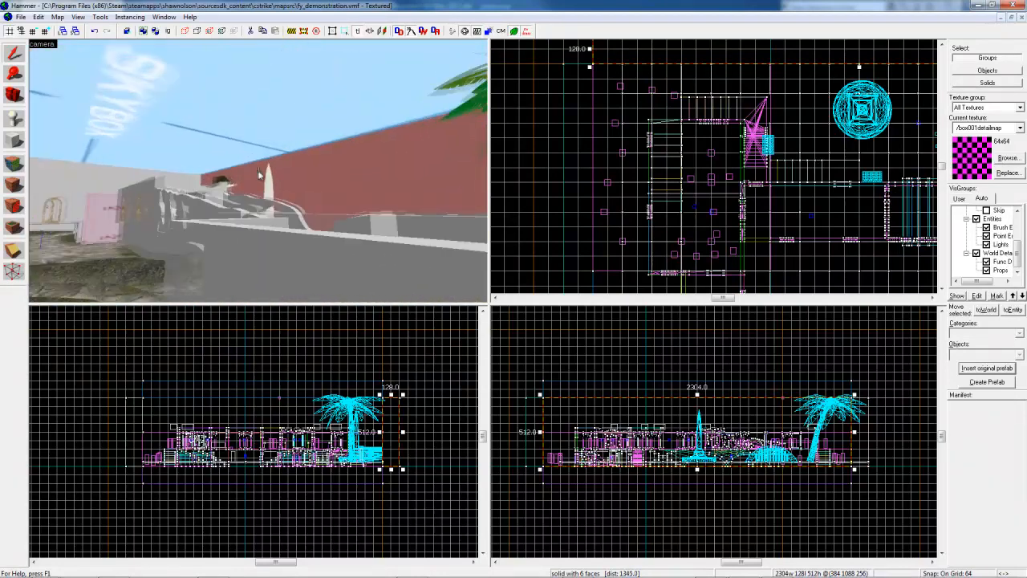
{"action": "key", "text": "w"}
{"action": "key", "text": "s"}
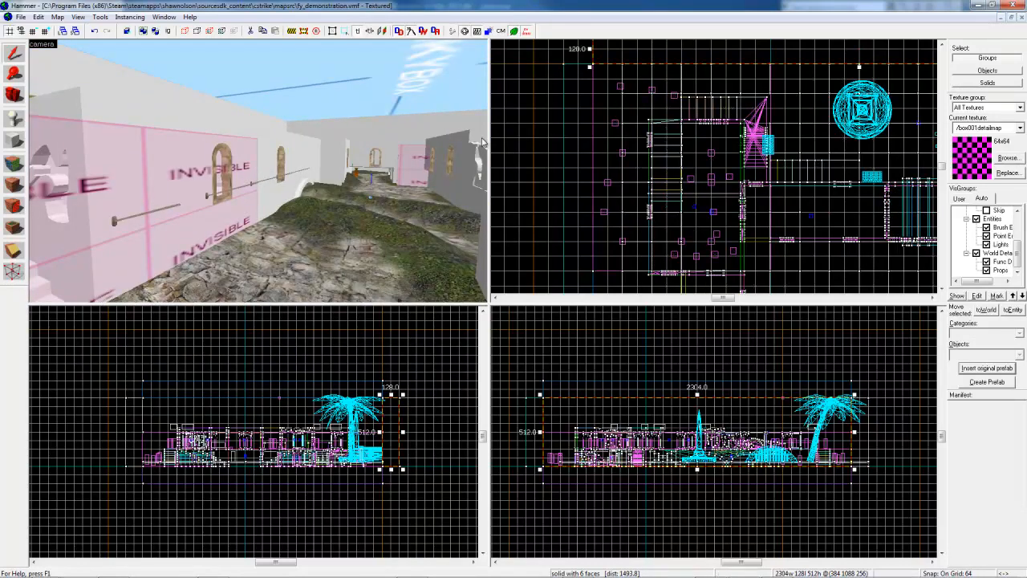
Step: Select in turn the opposite outer wall, the trim along the building's top edge and the distant func_buyzone brush in the camera view
{"action": "left_click", "coordinate": [118, 94]}
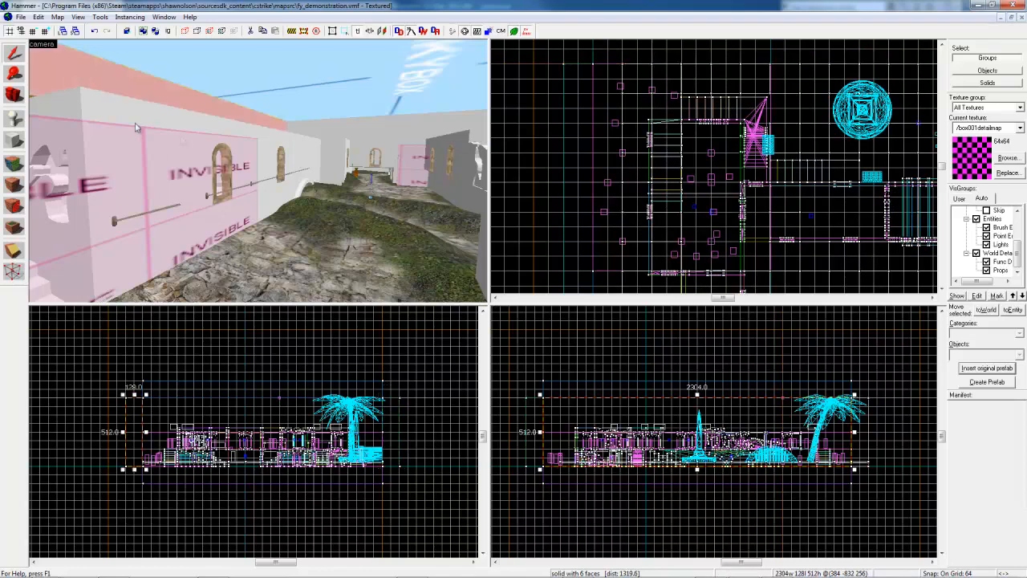
{"action": "left_click", "coordinate": [212, 122]}
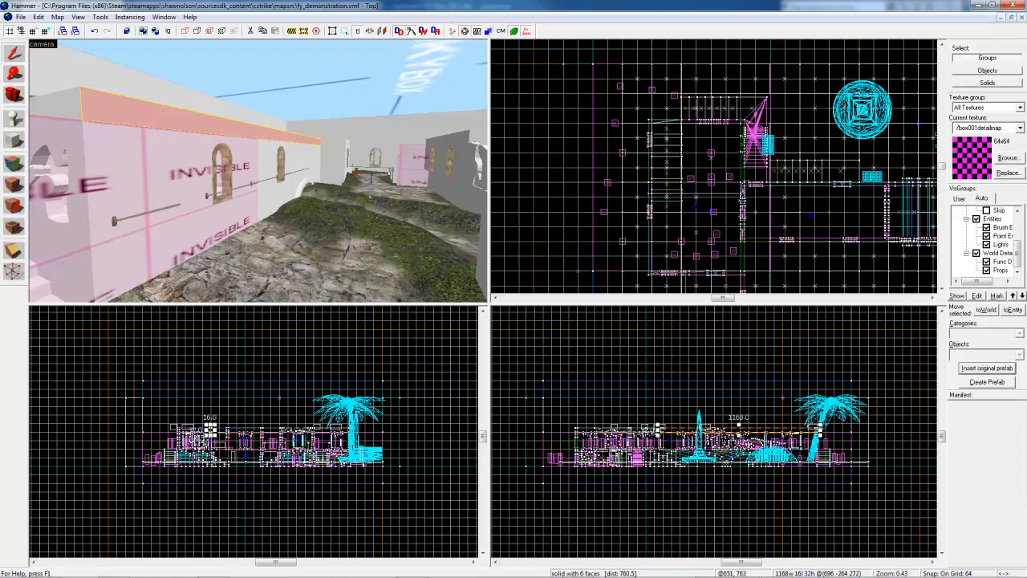
{"action": "left_click", "coordinate": [987, 57]}
{"action": "left_click", "coordinate": [403, 151]}
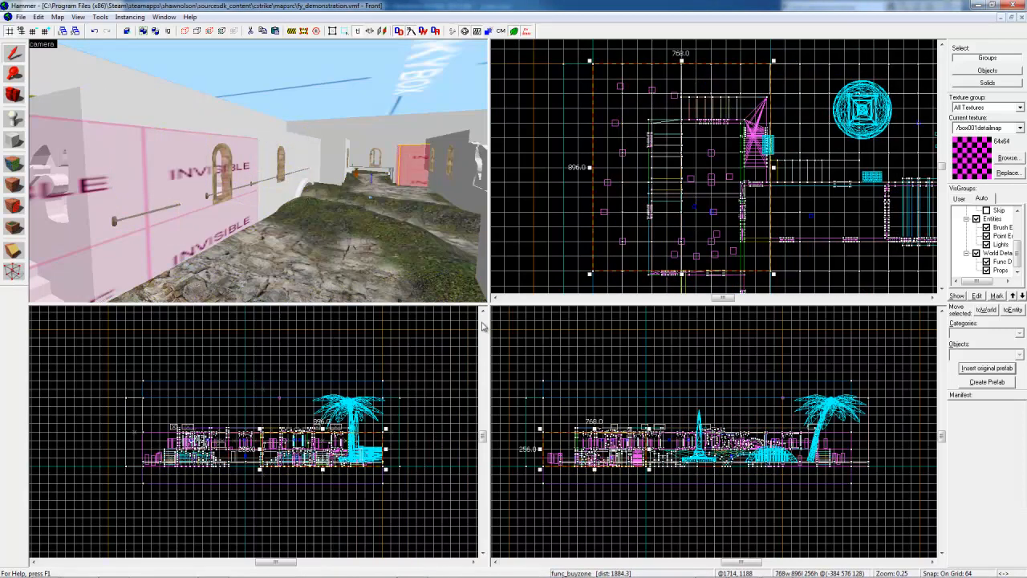
Step: Enlarge the camera view and fly through the map to examine how the terrain and props fit around the buildings and stairs
{"action": "left_click_drag", "start_coordinate": [484, 307], "coordinate": [782, 462]}
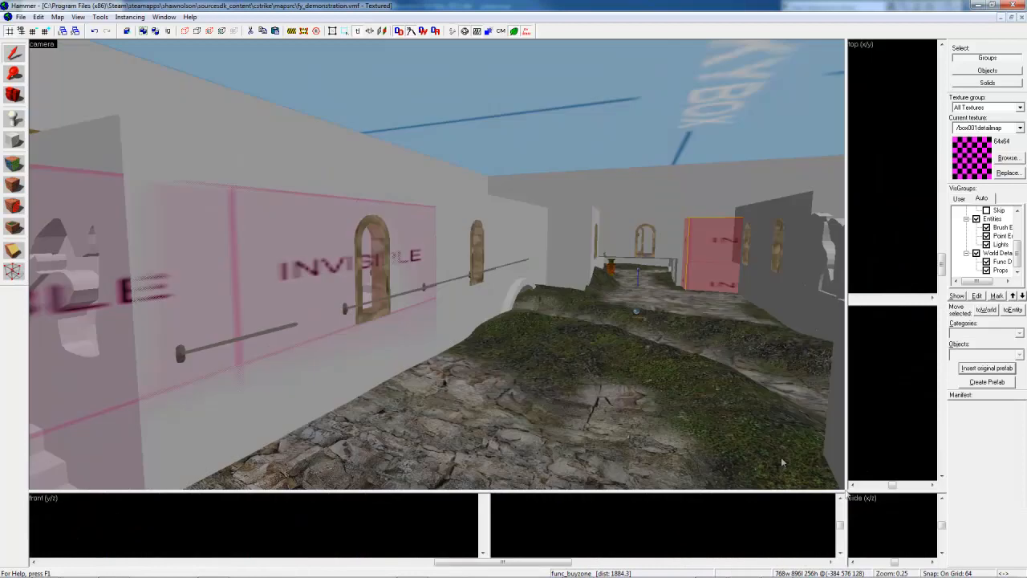
{"action": "key", "text": "z"}
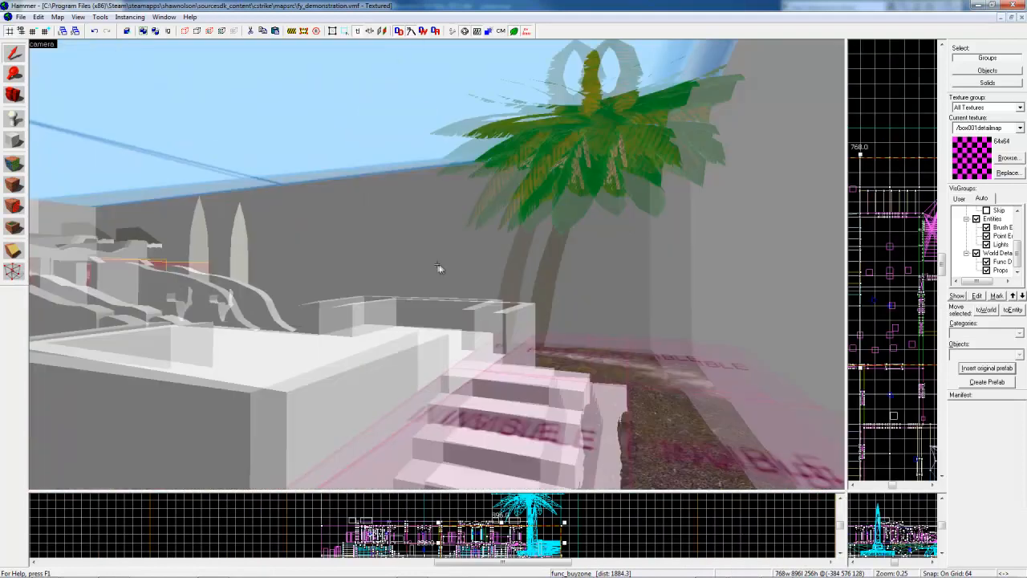
{"action": "key", "text": "w"}
{"action": "key", "text": "d"}
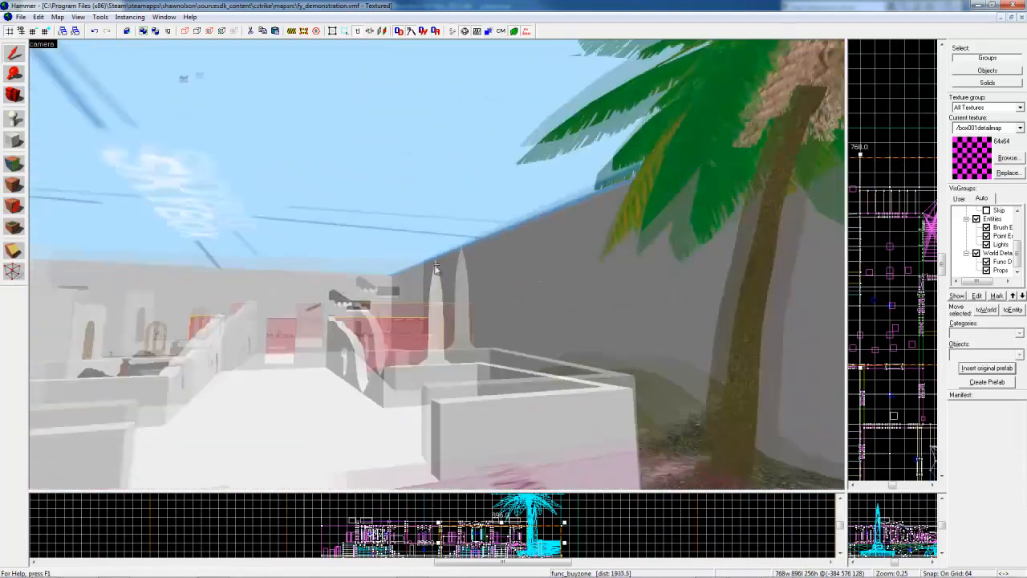
{"action": "key", "text": "d"}
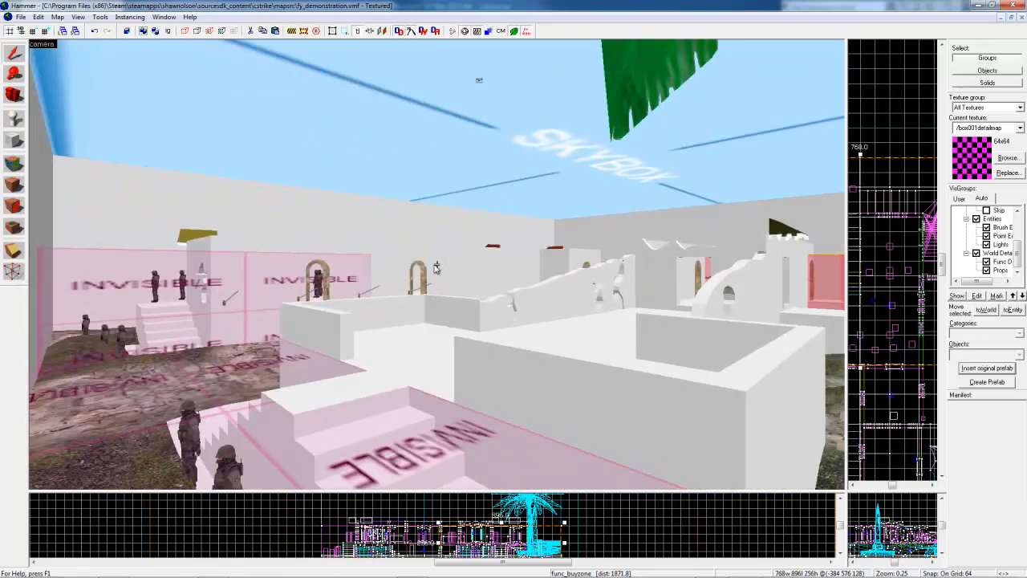
{"action": "key", "text": "w"}
{"action": "key", "text": "a"}
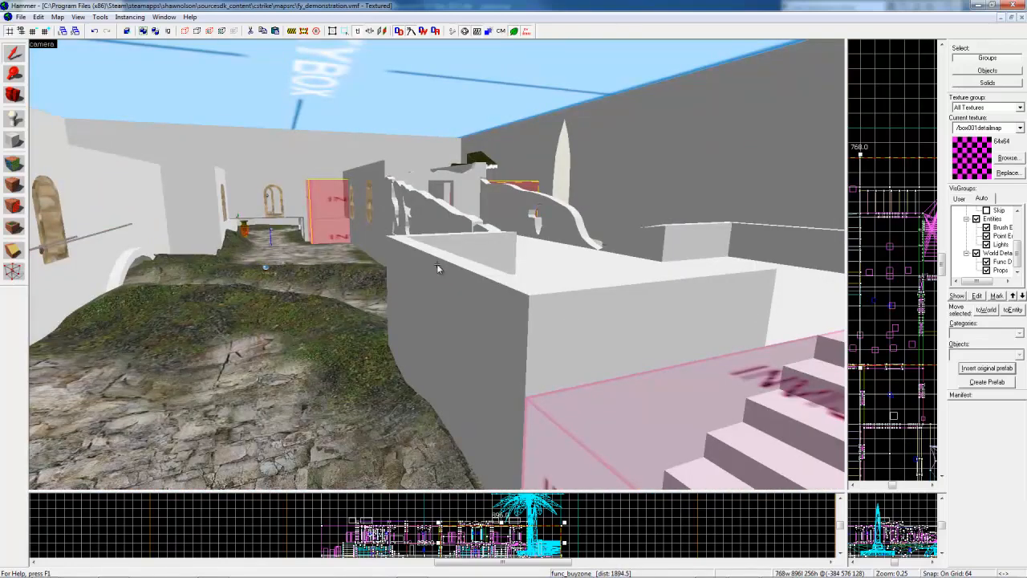
{"action": "key", "text": "a"}
{"action": "key", "text": "a"}
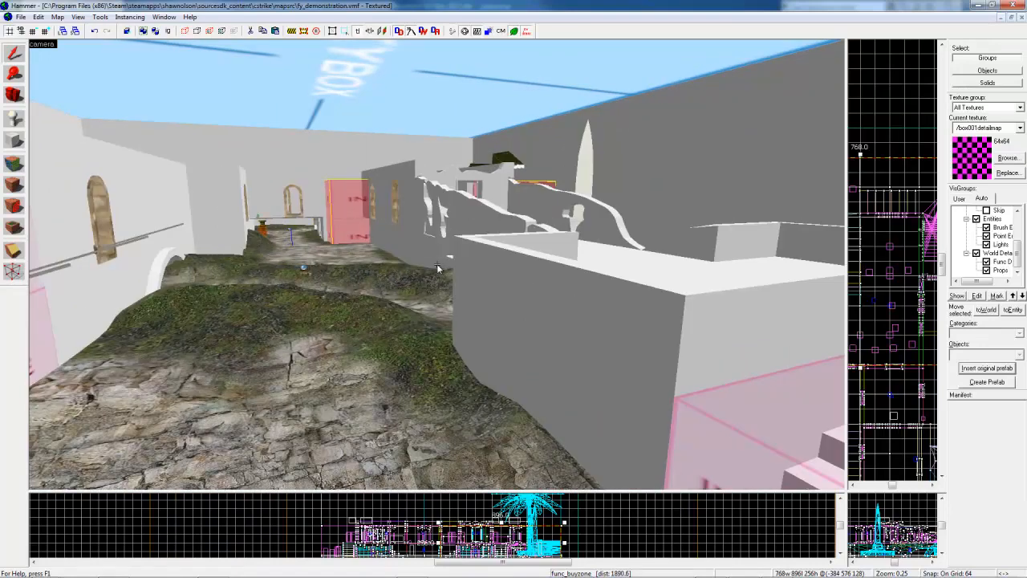
{"action": "key", "text": "a"}
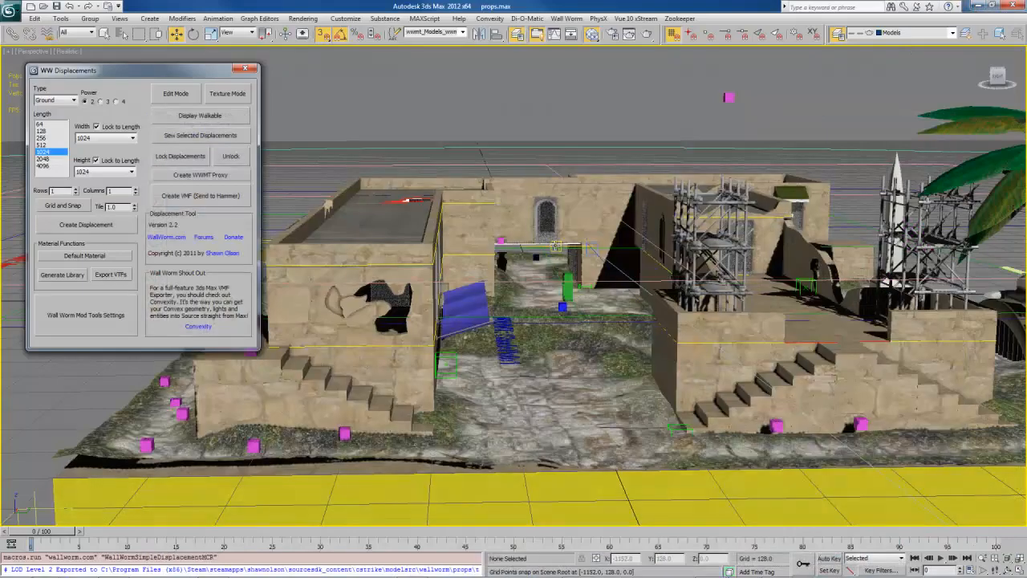
Step: Switch to the props.max scene in 3ds Max and close the WW Displacements window
{"action": "left_click_drag", "start_coordinate": [555, 245], "coordinate": [575, 302]}
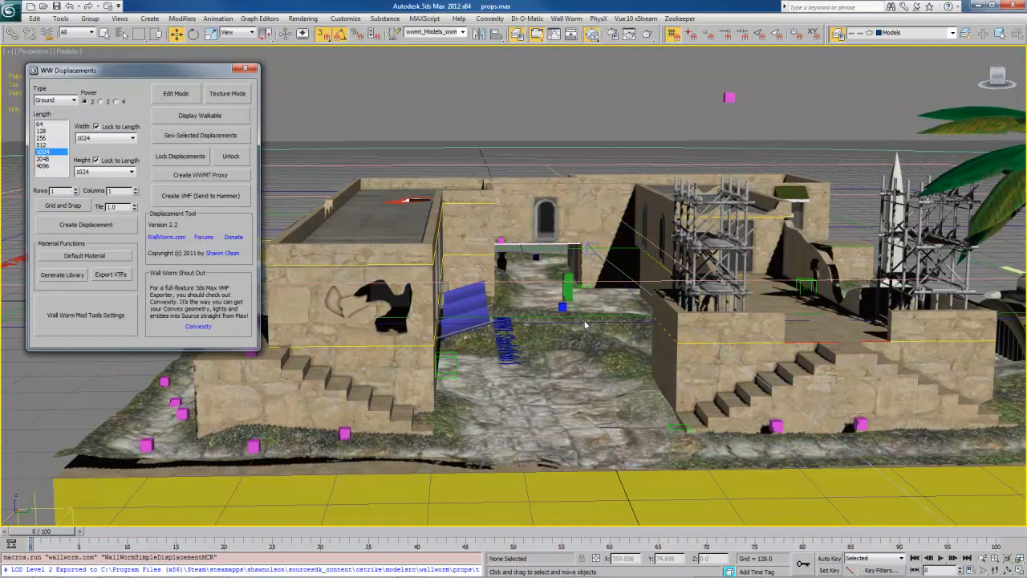
{"action": "left_click", "coordinate": [245, 69]}
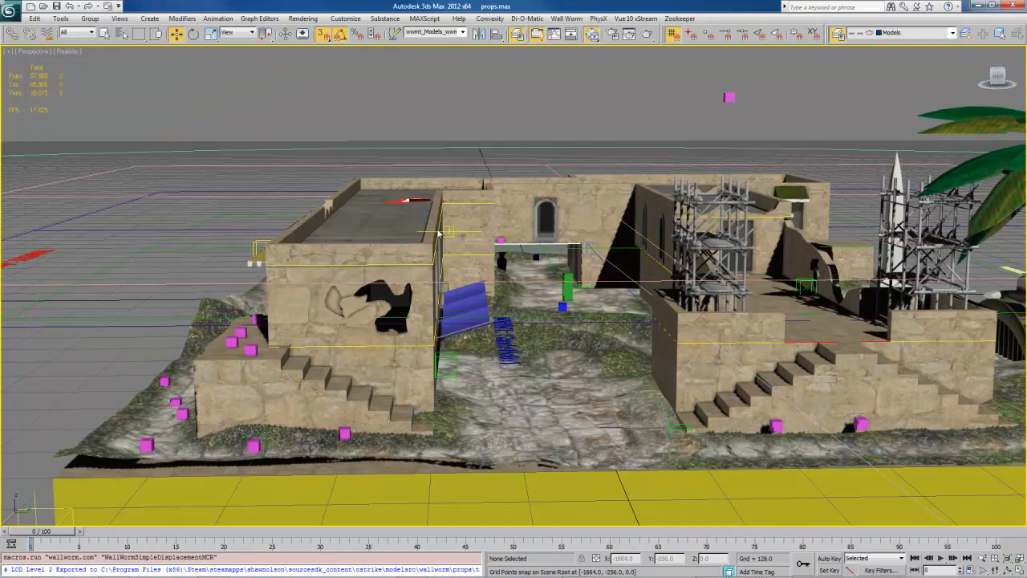